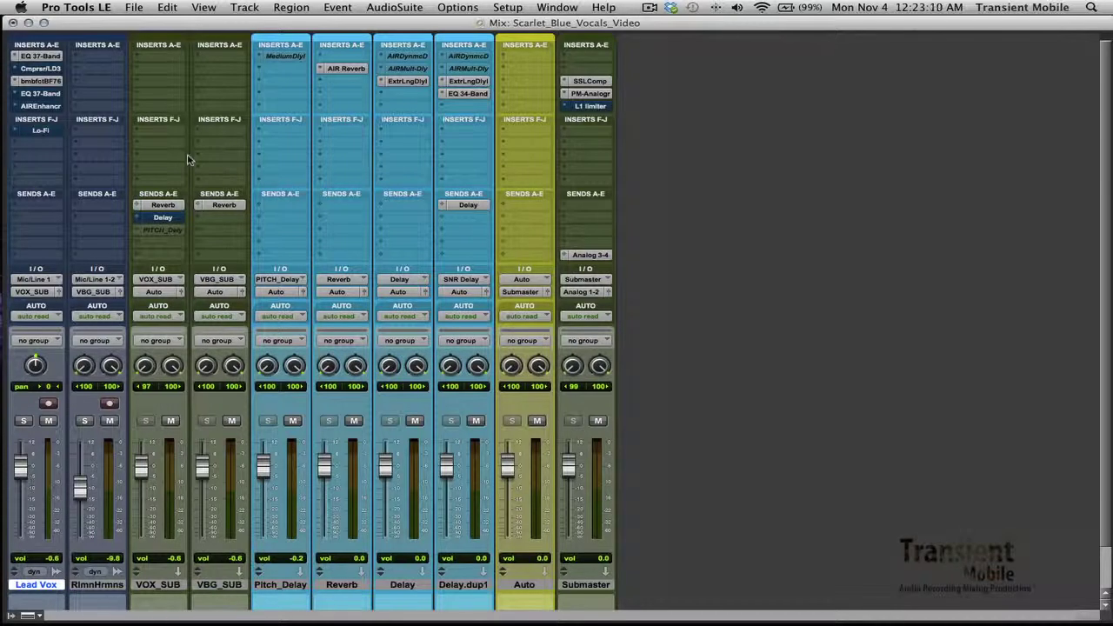
- Show the Lead Vox track enlarged in the Edit window with its volume automation line
{"action": "key", "text": "super+equal"}
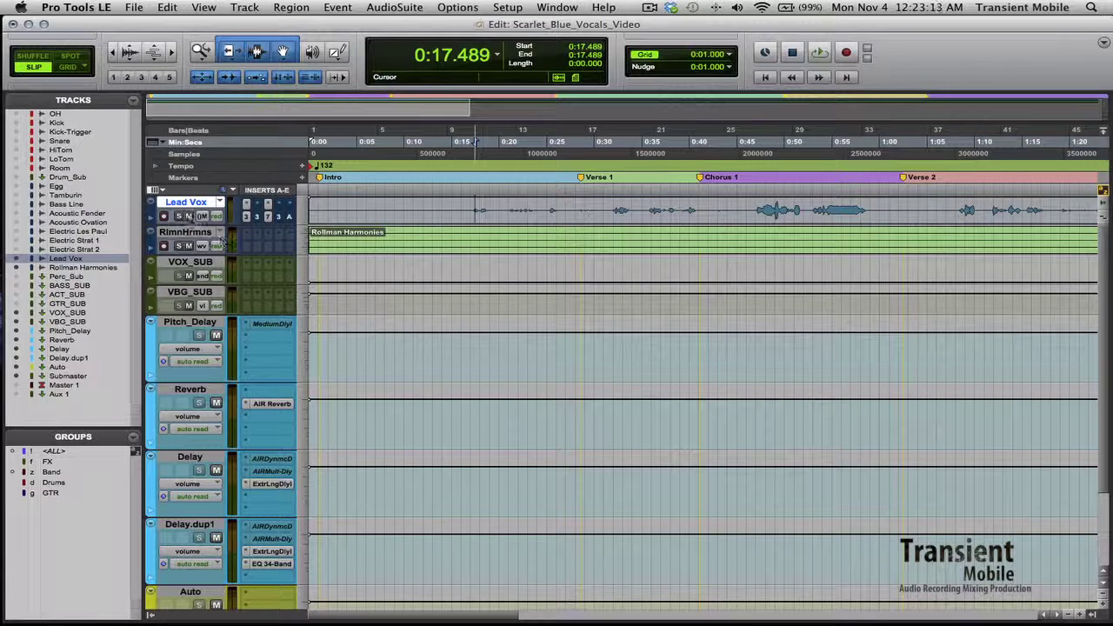
{"action": "left_click_drag", "start_coordinate": [187, 225], "coordinate": [186, 289]}
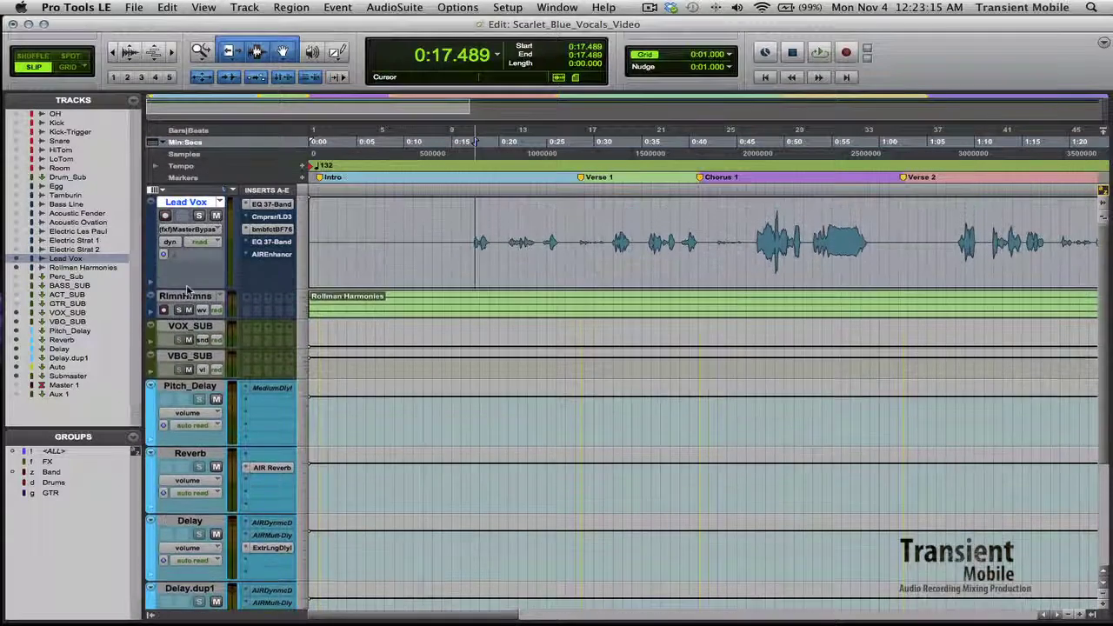
{"action": "left_click", "coordinate": [198, 229]}
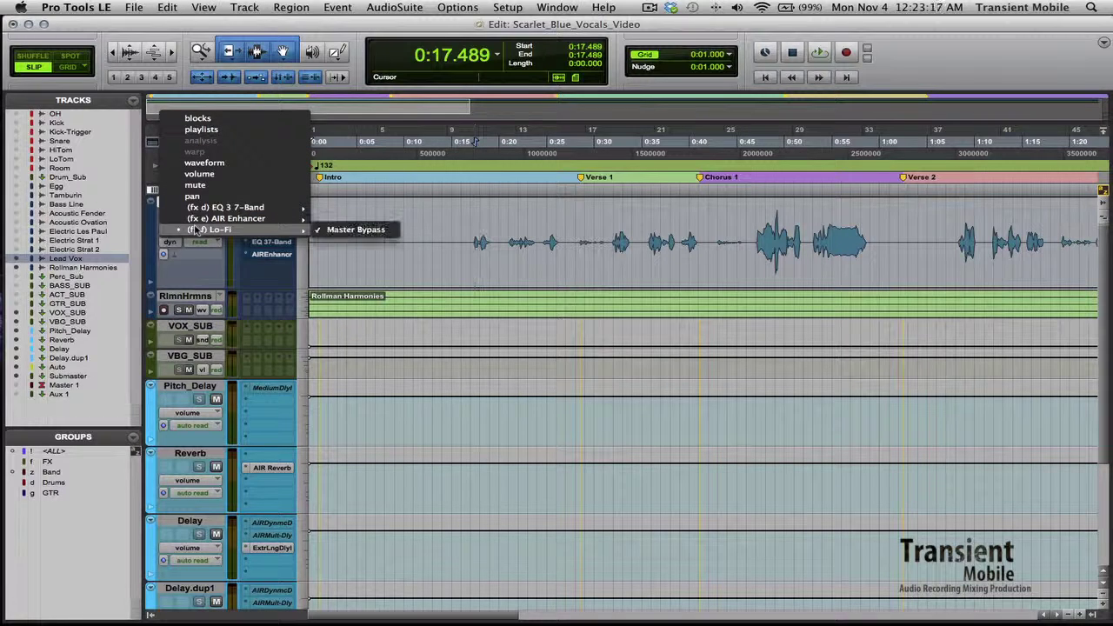
{"action": "left_click", "coordinate": [199, 173]}
- Zoom and scroll along the Lead Vox volume line, making the track taller again
{"action": "key", "text": "super+bracketleft"}
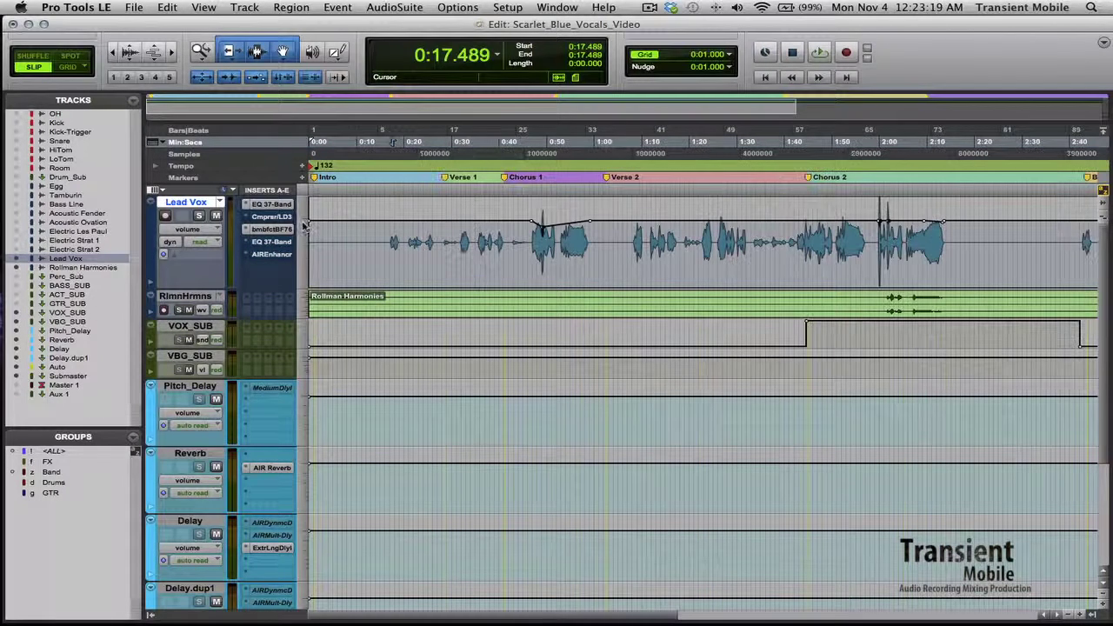
{"action": "key", "text": "super+bracketright"}
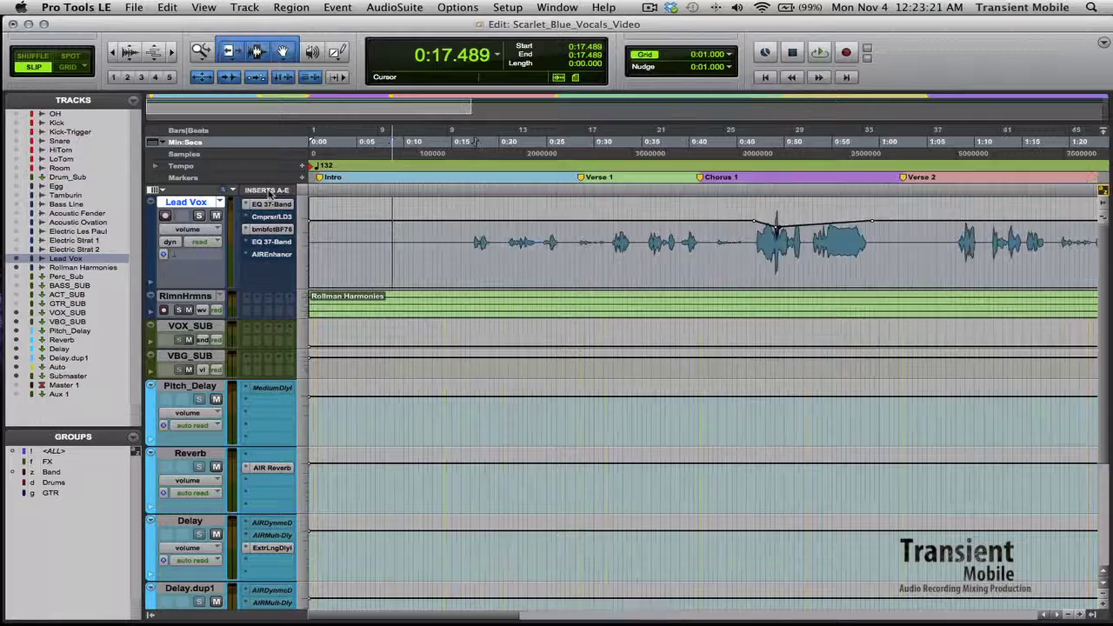
{"action": "key", "text": "super+bracketright"}
{"action": "scroll", "coordinate": [301, 326], "scroll_direction": "right", "scroll_amount": 10}
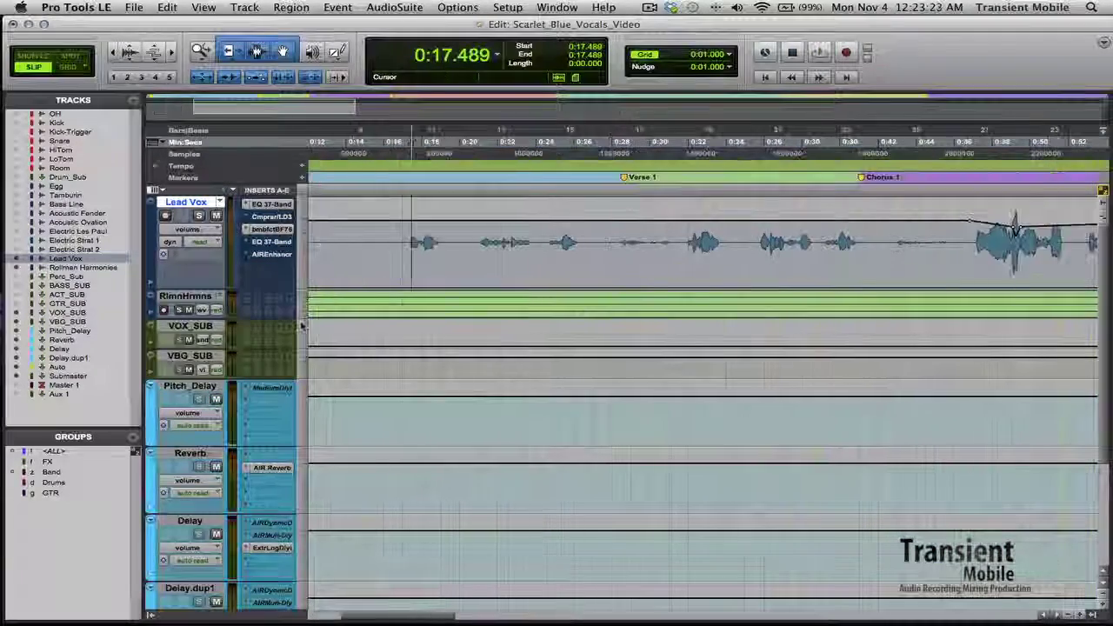
{"action": "scroll", "coordinate": [302, 326], "scroll_direction": "down", "scroll_amount": 3}
{"action": "scroll", "coordinate": [353, 293], "scroll_direction": "up", "scroll_amount": 4}
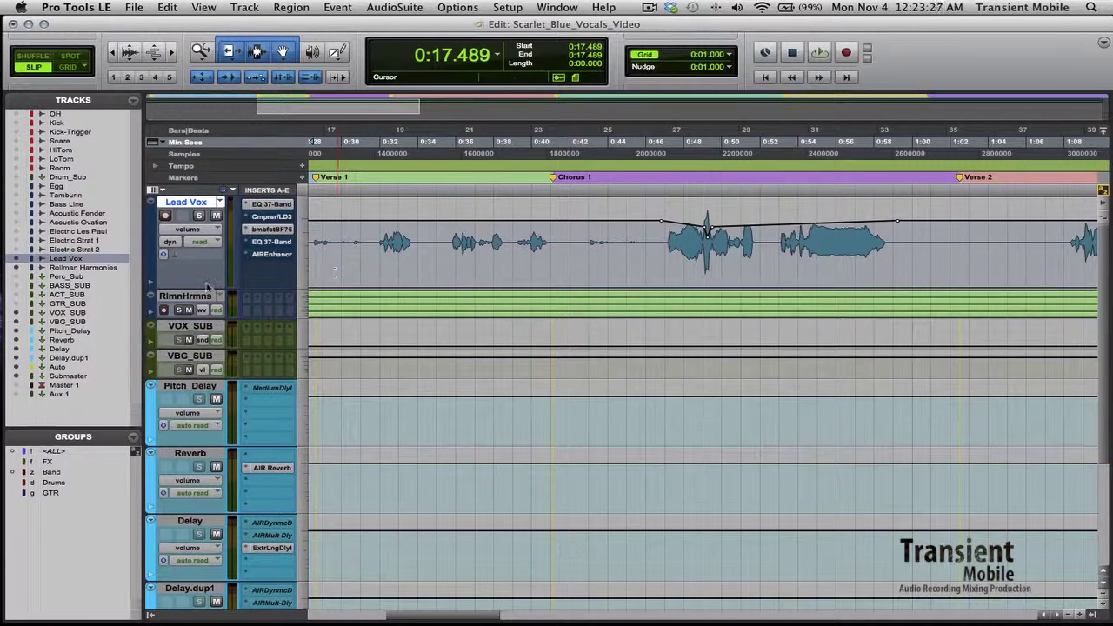
{"action": "left_click_drag", "start_coordinate": [207, 287], "coordinate": [206, 341]}
{"action": "scroll", "coordinate": [544, 299], "scroll_direction": "right", "scroll_amount": 3}
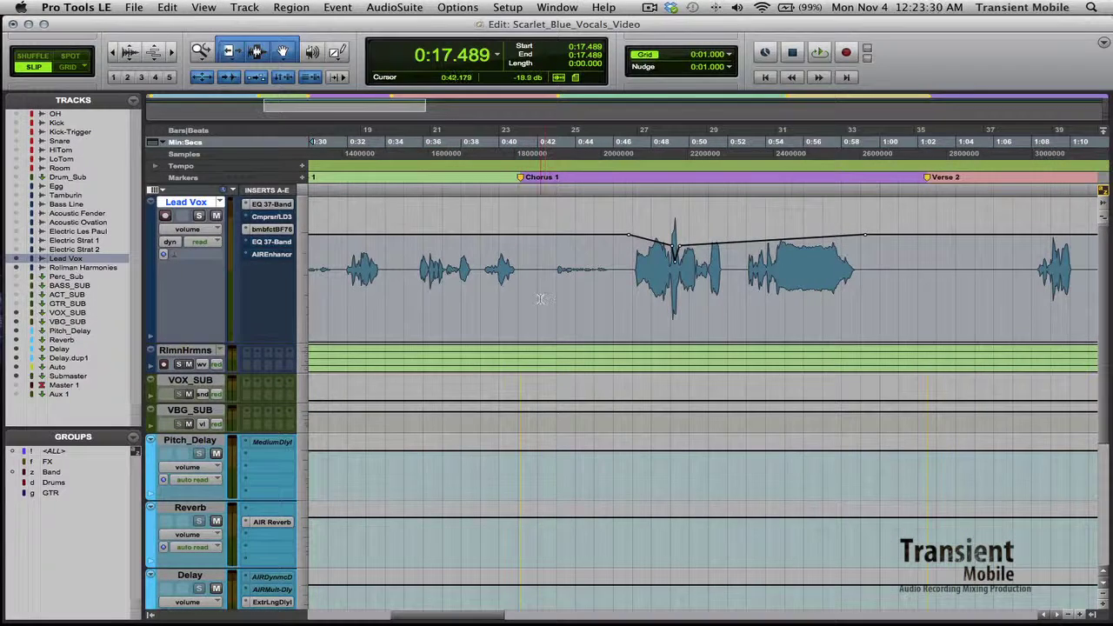
{"action": "scroll", "coordinate": [540, 298], "scroll_direction": "right", "scroll_amount": 8}
- Place the edit point at 0:48 in Chorus 1 and zoom in around it
{"action": "left_click", "coordinate": [561, 247]}
{"action": "key", "text": "super+bracketright"}
{"action": "key", "text": "super+bracketright"}
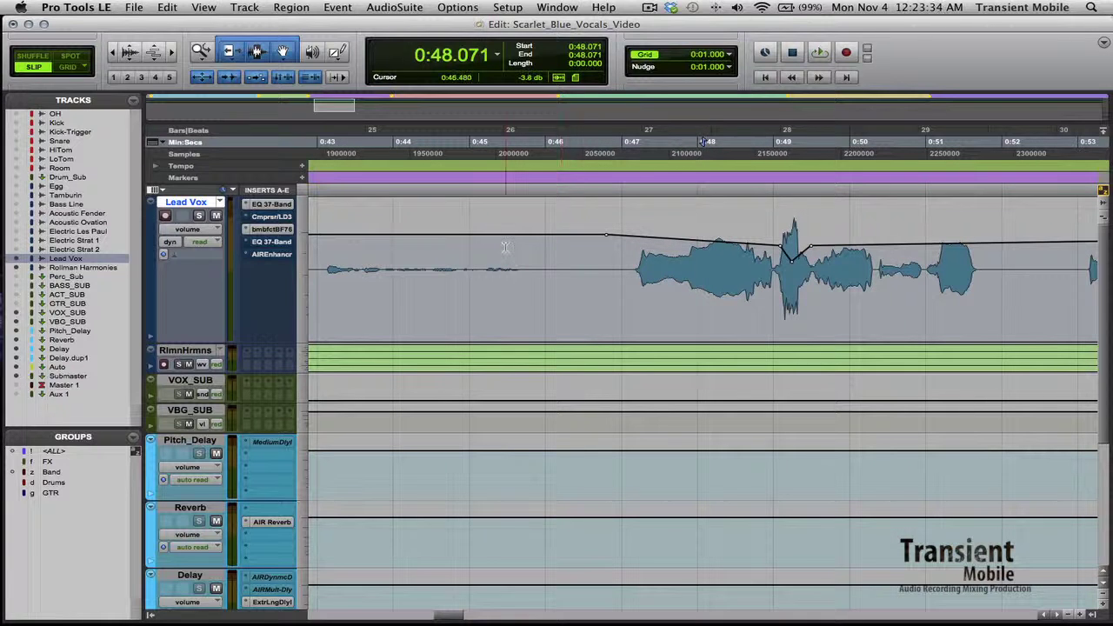
{"action": "scroll", "coordinate": [515, 247], "scroll_direction": "right", "scroll_amount": 10}
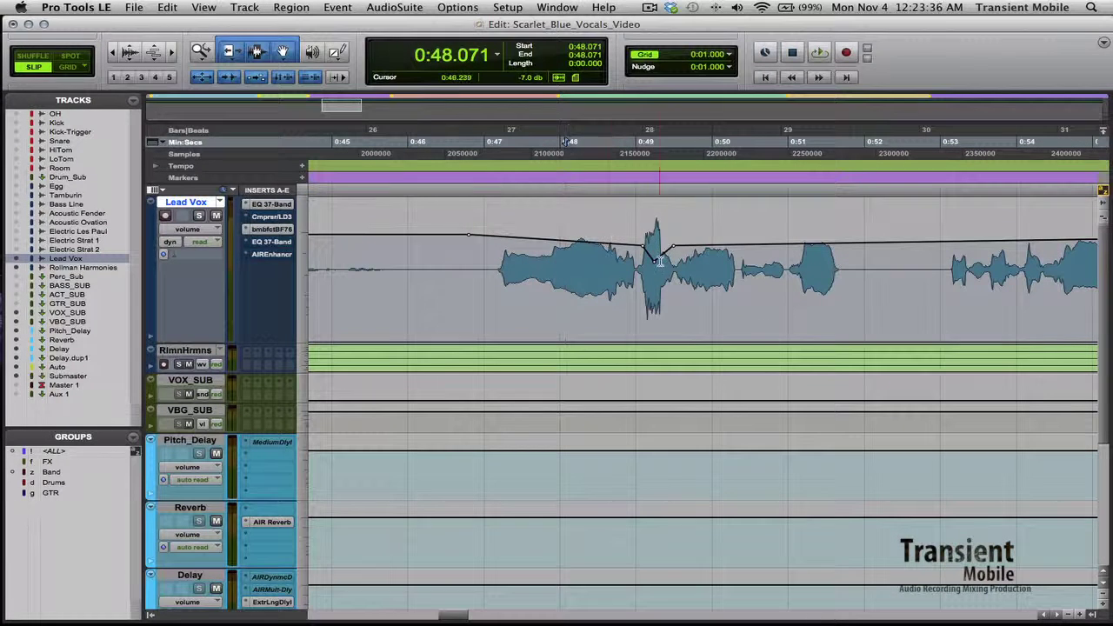
{"action": "scroll", "coordinate": [730, 231], "scroll_direction": "right", "scroll_amount": 20}
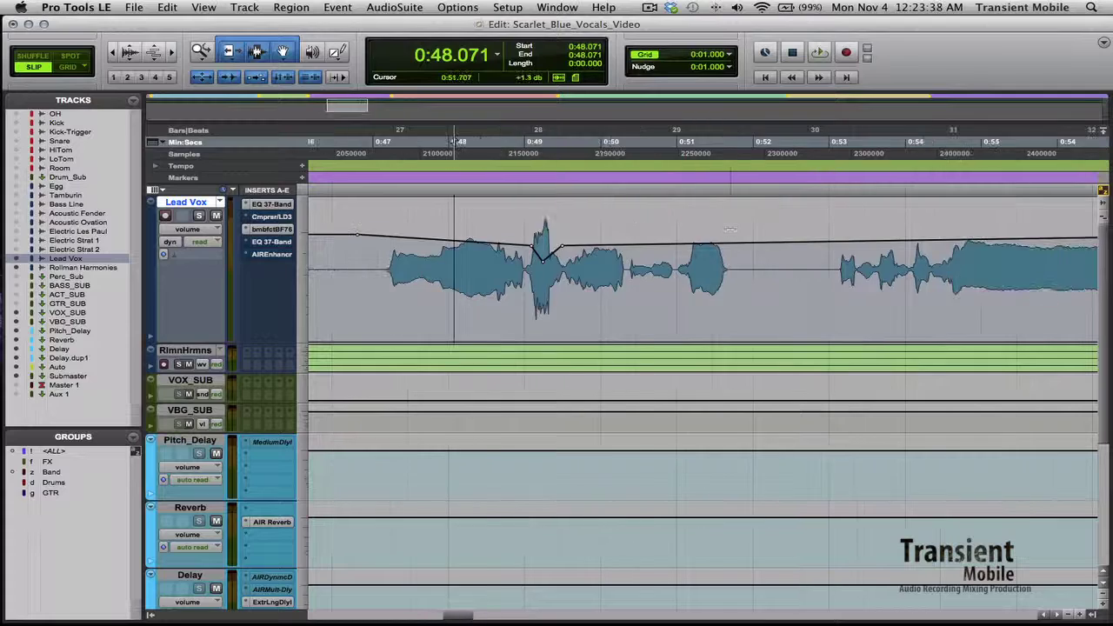
- Review Verse 1 through Chorus 3 on the volume line, then zoom back in around 0:48
{"action": "key", "text": "super+bracketleft"}
{"action": "key", "text": "super+bracketleft"}
{"action": "key", "text": "super+bracketleft"}
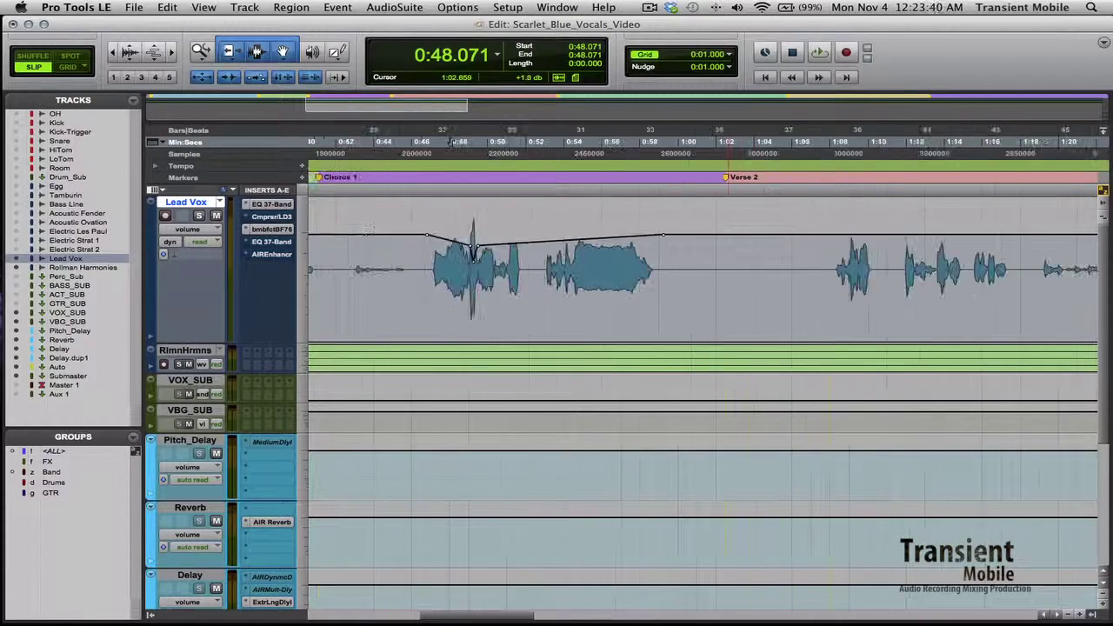
{"action": "scroll", "coordinate": [726, 230], "scroll_direction": "right", "scroll_amount": 15}
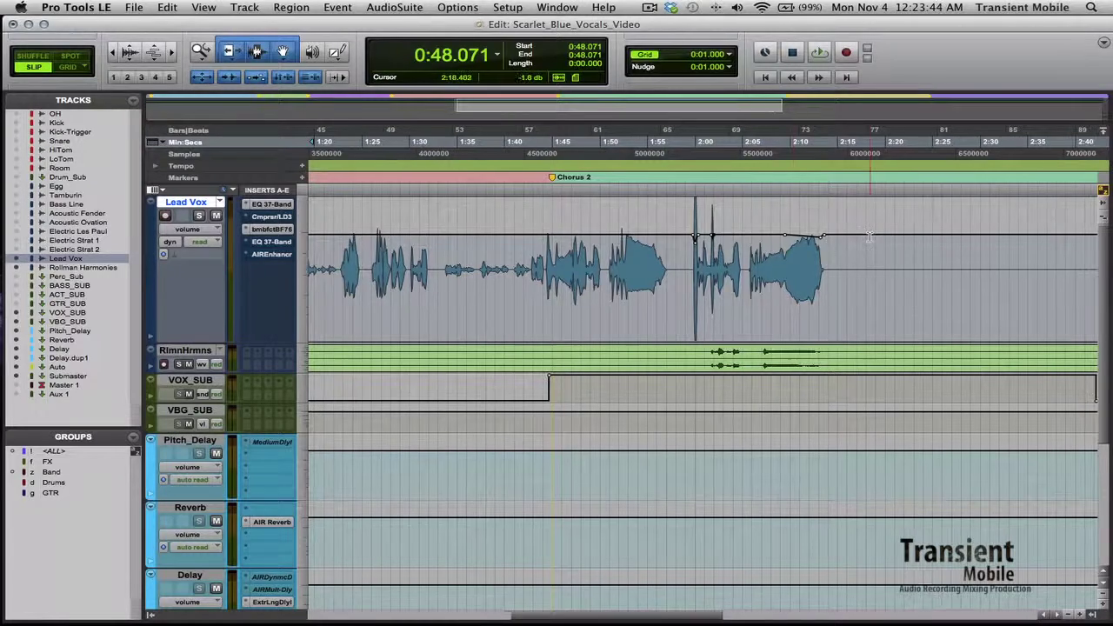
{"action": "scroll", "coordinate": [835, 248], "scroll_direction": "right", "scroll_amount": 5}
{"action": "key", "text": "super+bracketleft"}
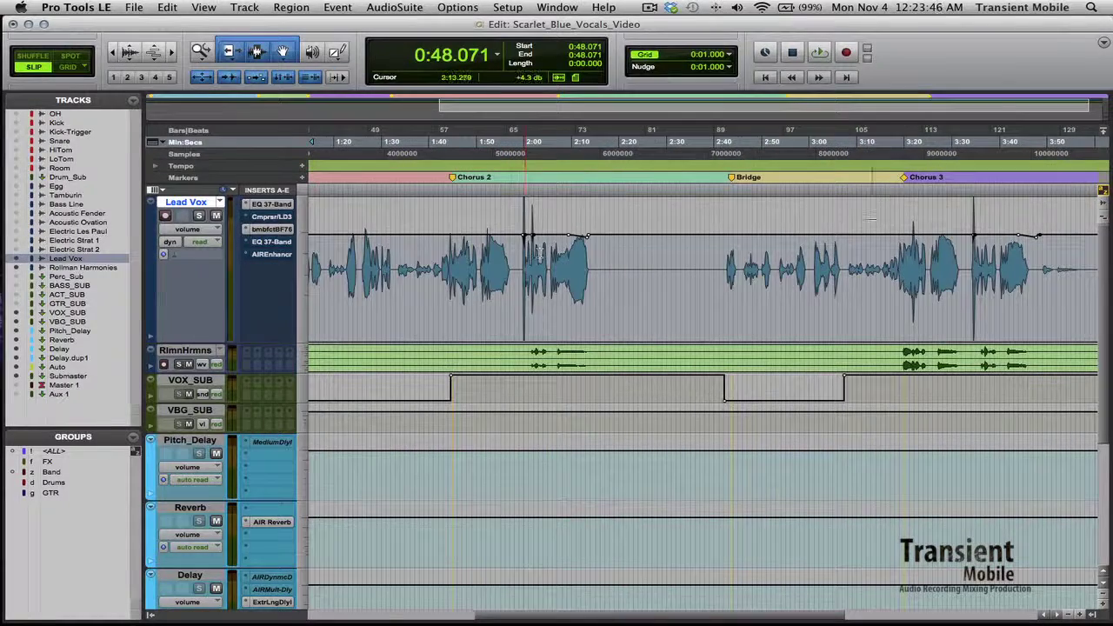
{"action": "scroll", "coordinate": [870, 222], "scroll_direction": "right", "scroll_amount": 2}
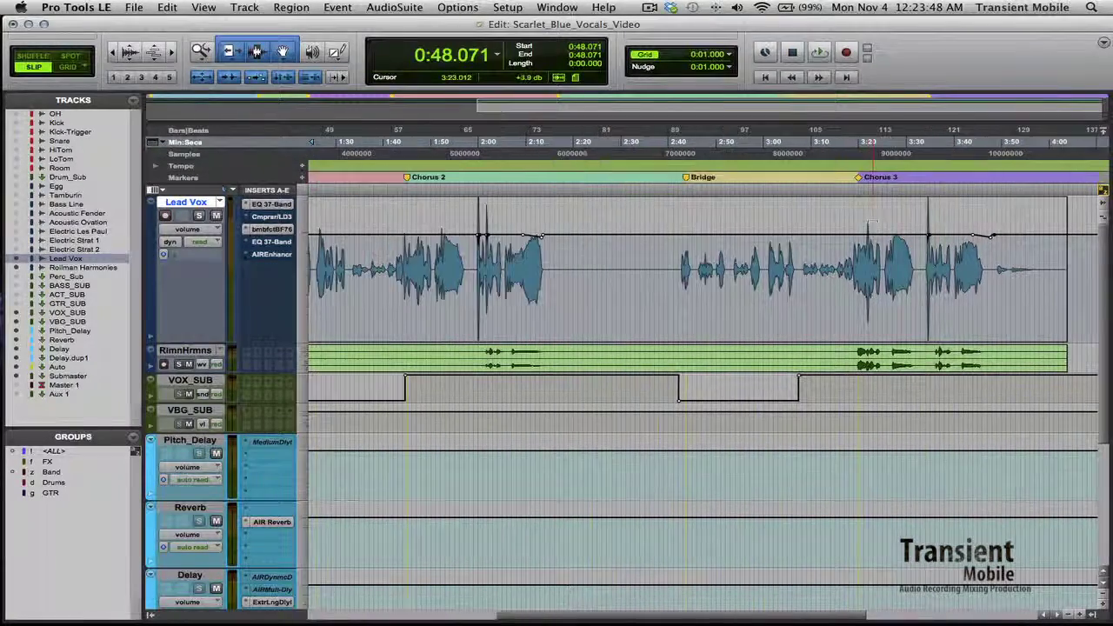
{"action": "scroll", "coordinate": [873, 223], "scroll_direction": "left", "scroll_amount": 15}
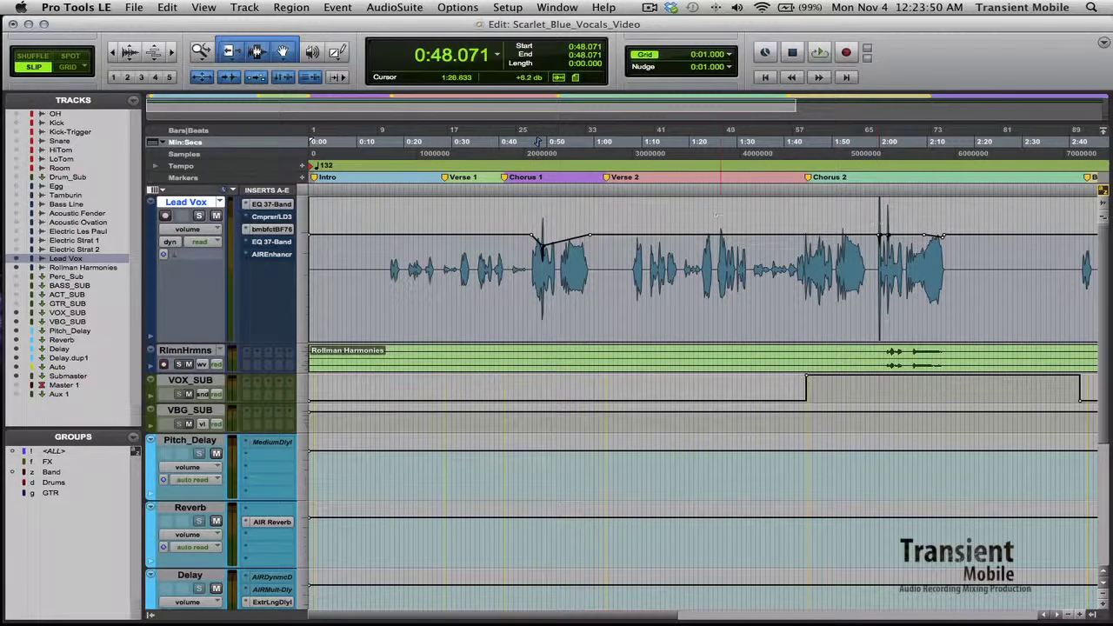
{"action": "key", "text": "super+bracketright"}
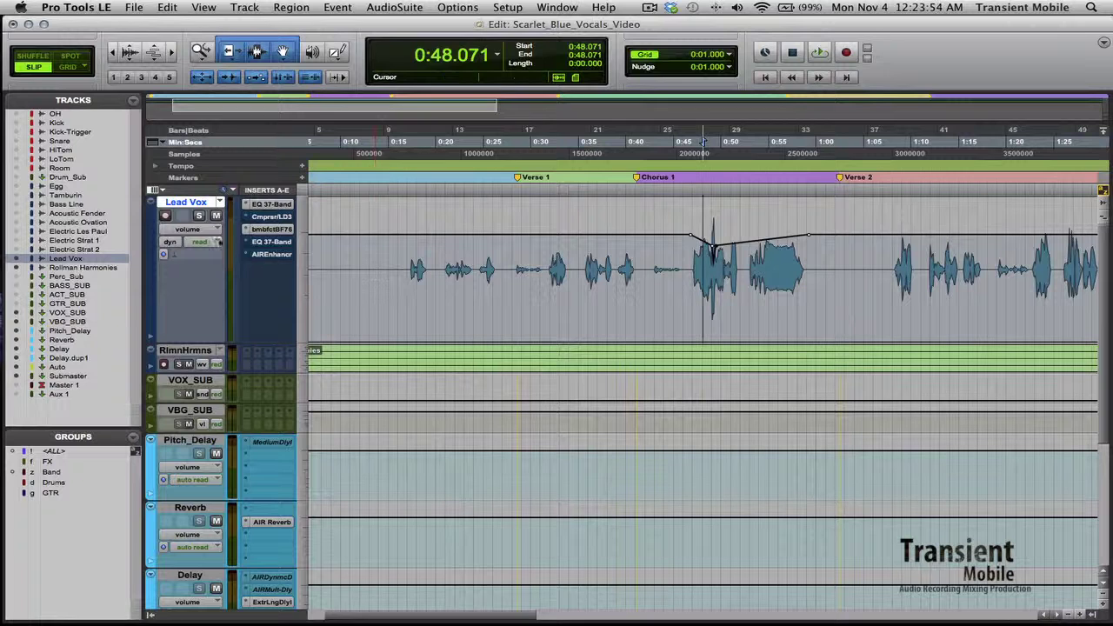
{"action": "left_click", "coordinate": [207, 232]}
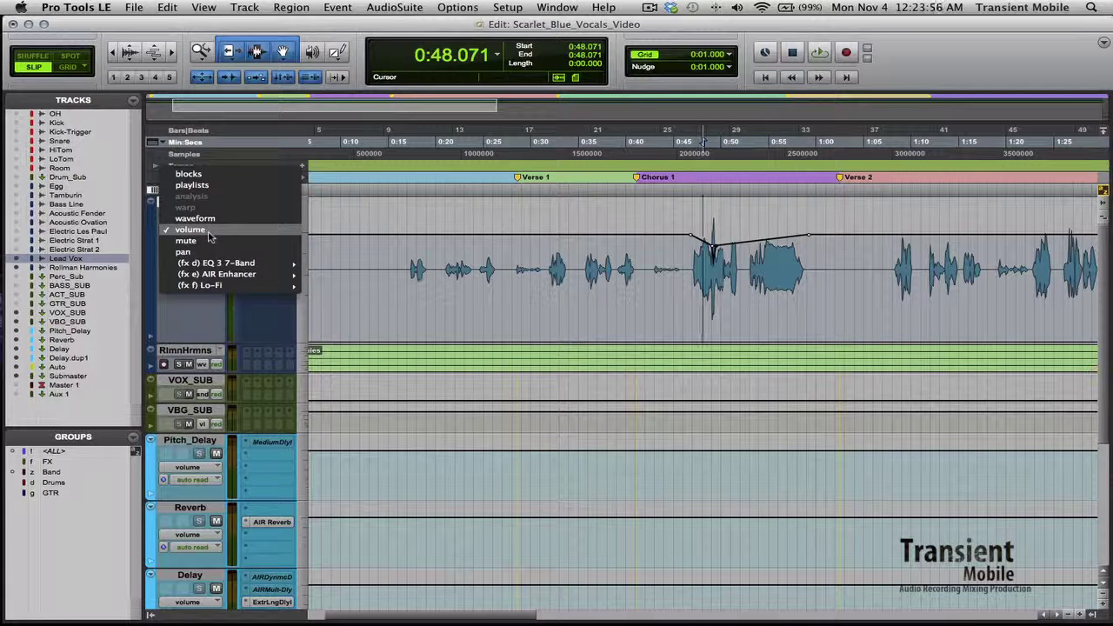
- Return Lead Vox to waveform view, set the edit point to 0:16.253, and show the mixer
{"action": "left_click", "coordinate": [195, 218]}
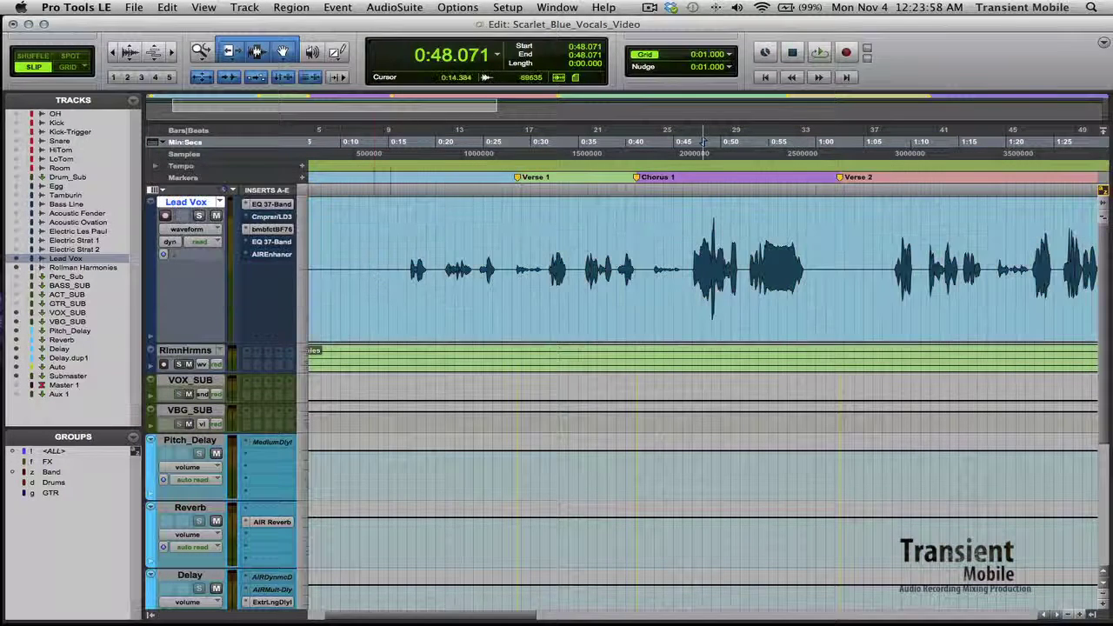
{"action": "left_click", "coordinate": [404, 265]}
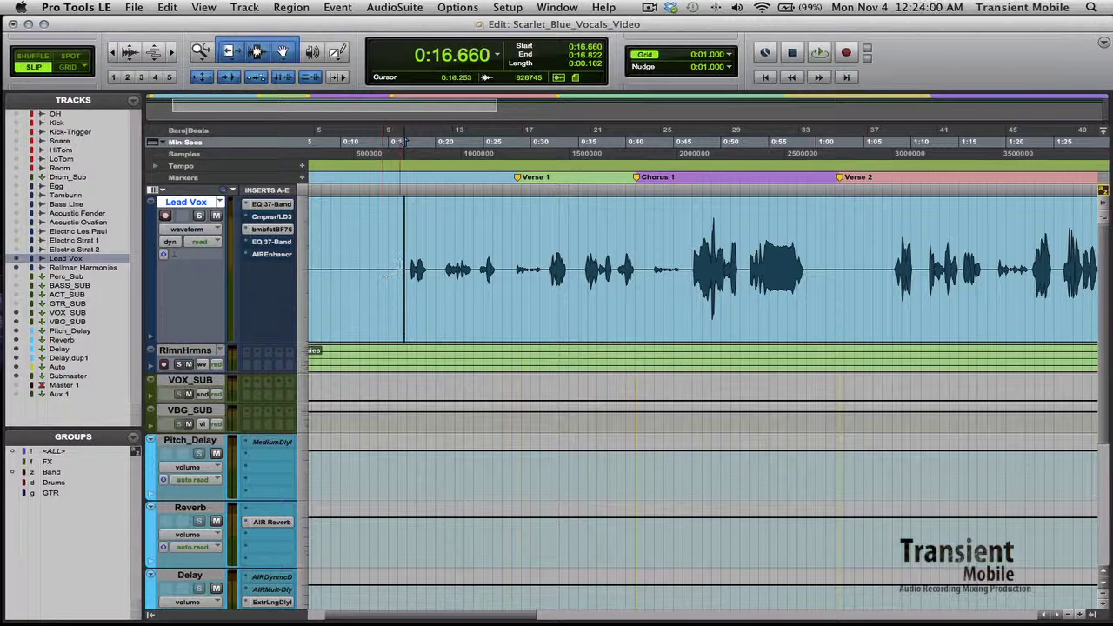
{"action": "left_click", "coordinate": [401, 141]}
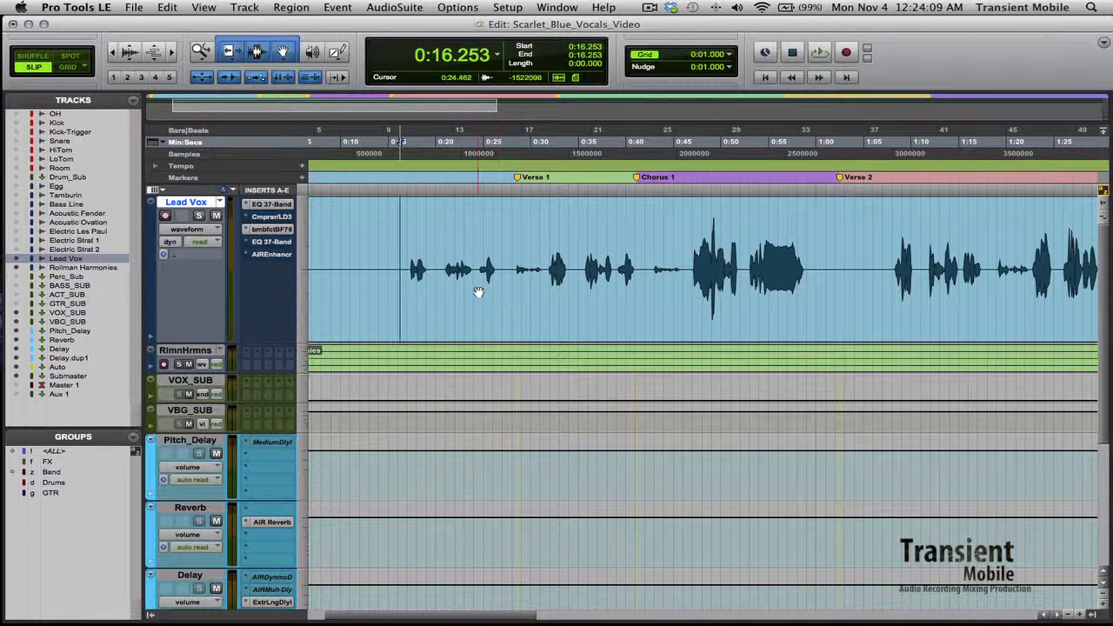
{"action": "key", "text": "super+equal"}
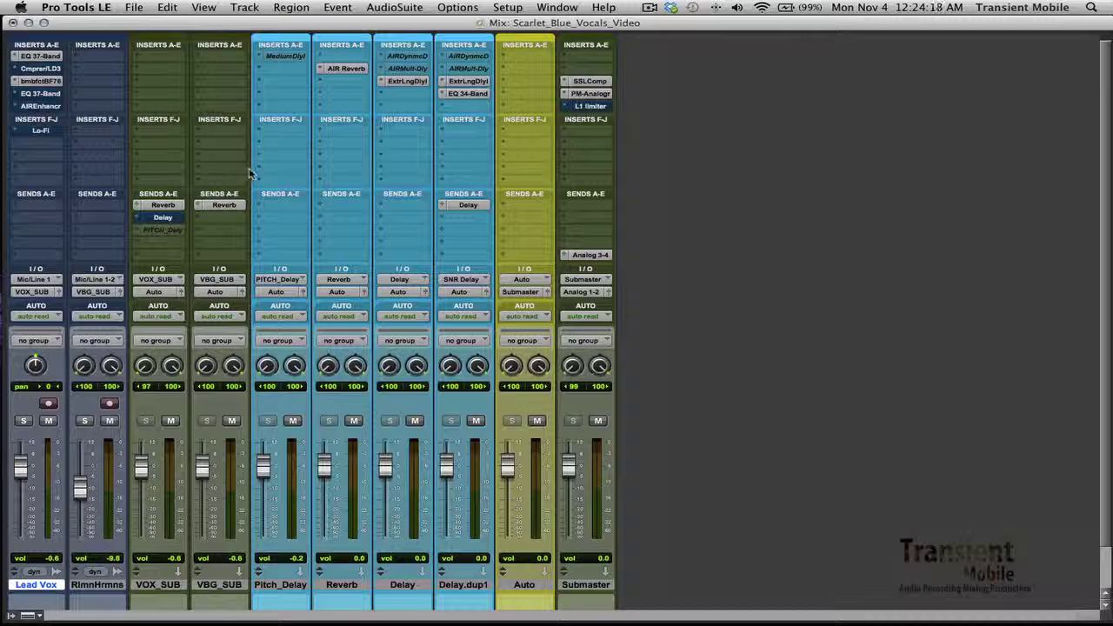
- Glance at the Edit window, go back to the mixer, then return to the Edit window
{"action": "key", "text": "super+equal"}
{"action": "key", "text": "super+equal"}
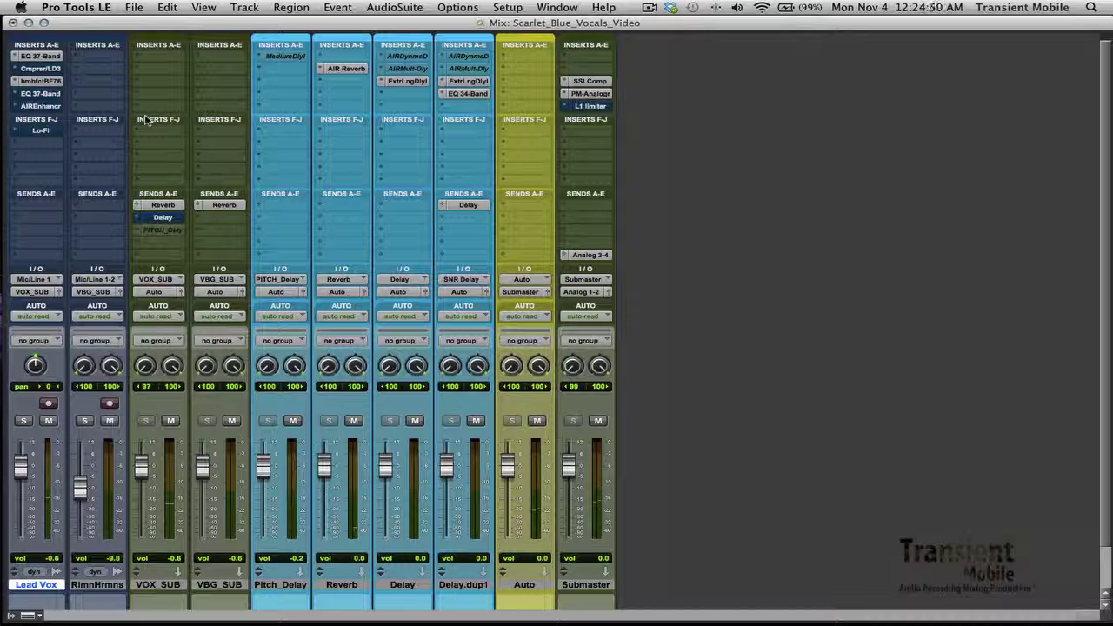
{"action": "key", "text": "super+equal"}
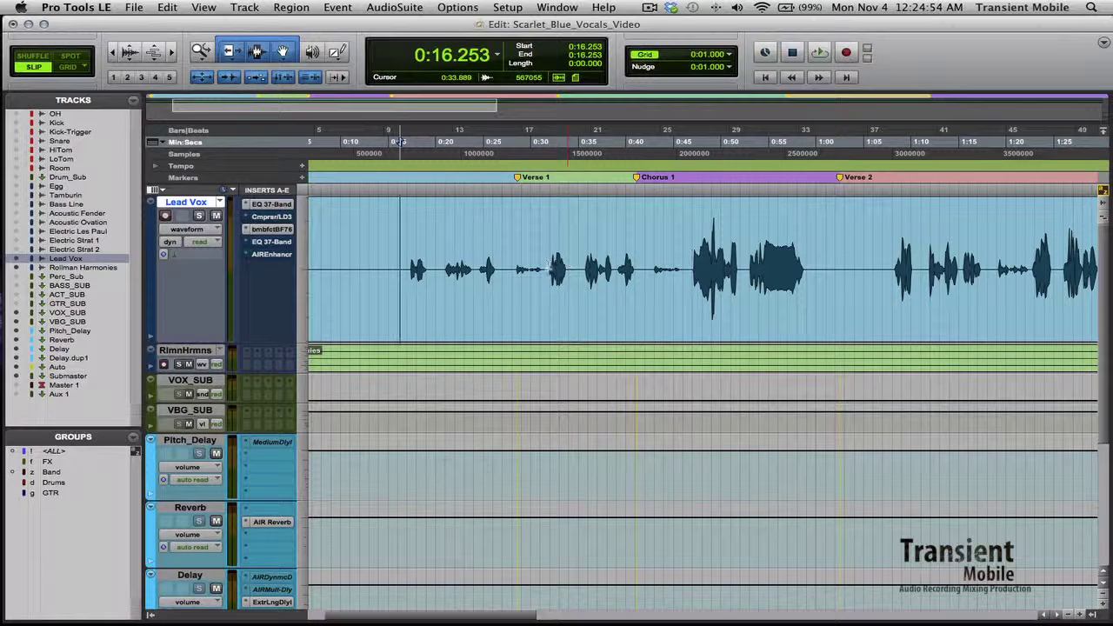
- Play Lead Vox from 0:31.857 in Verse 1 and open its EQ 3 7-Band plug-in
{"action": "left_click", "coordinate": [541, 311]}
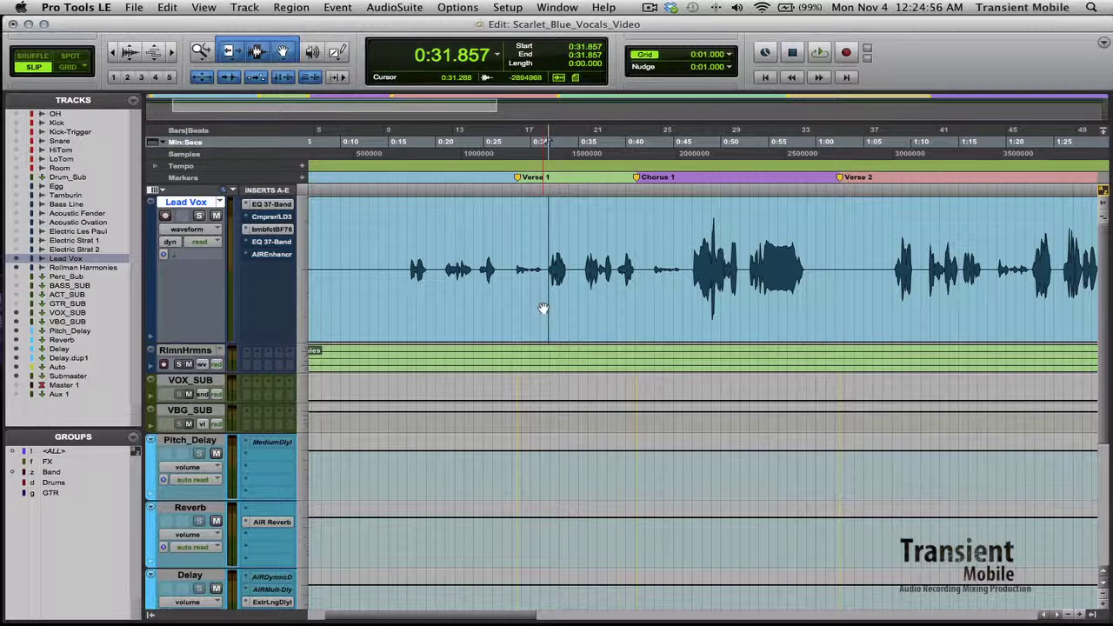
{"action": "key", "text": "space"}
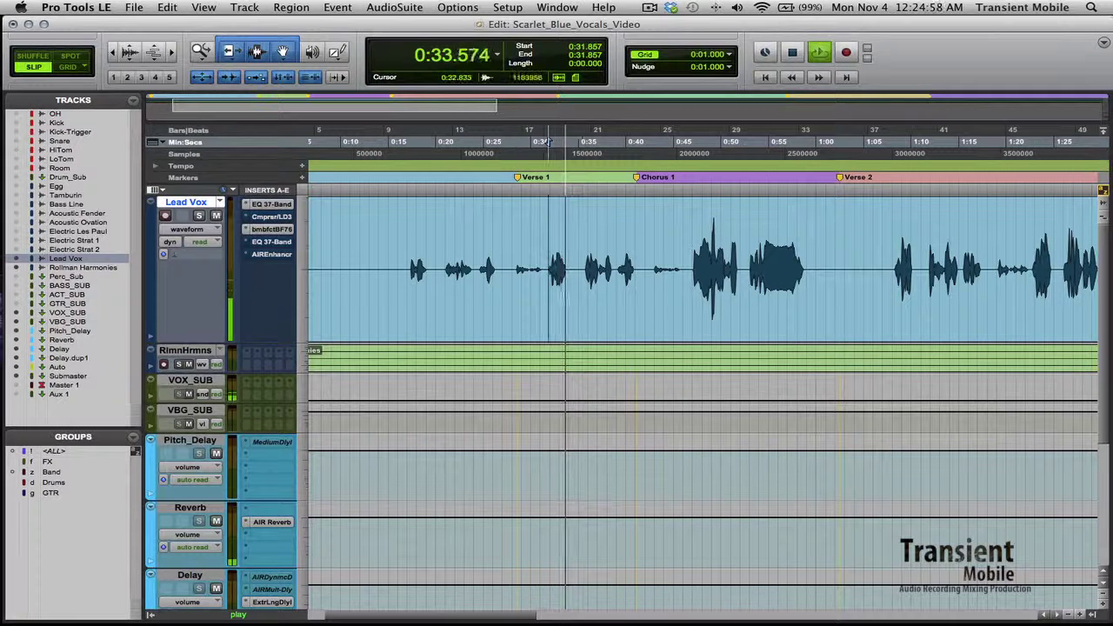
{"action": "key", "text": "space"}
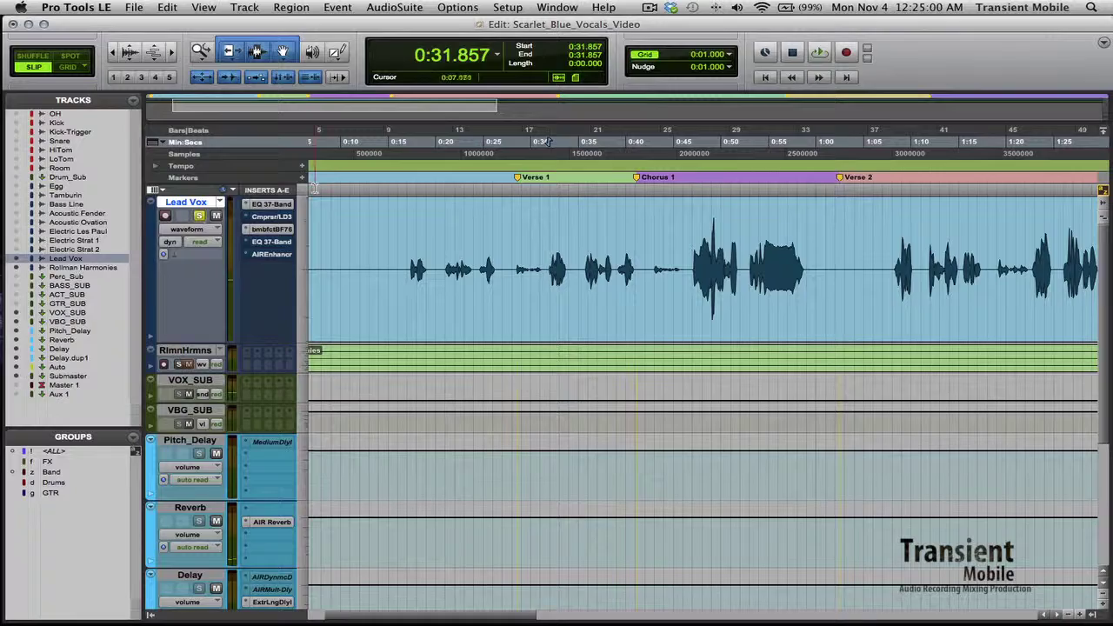
{"action": "left_click", "coordinate": [271, 204]}
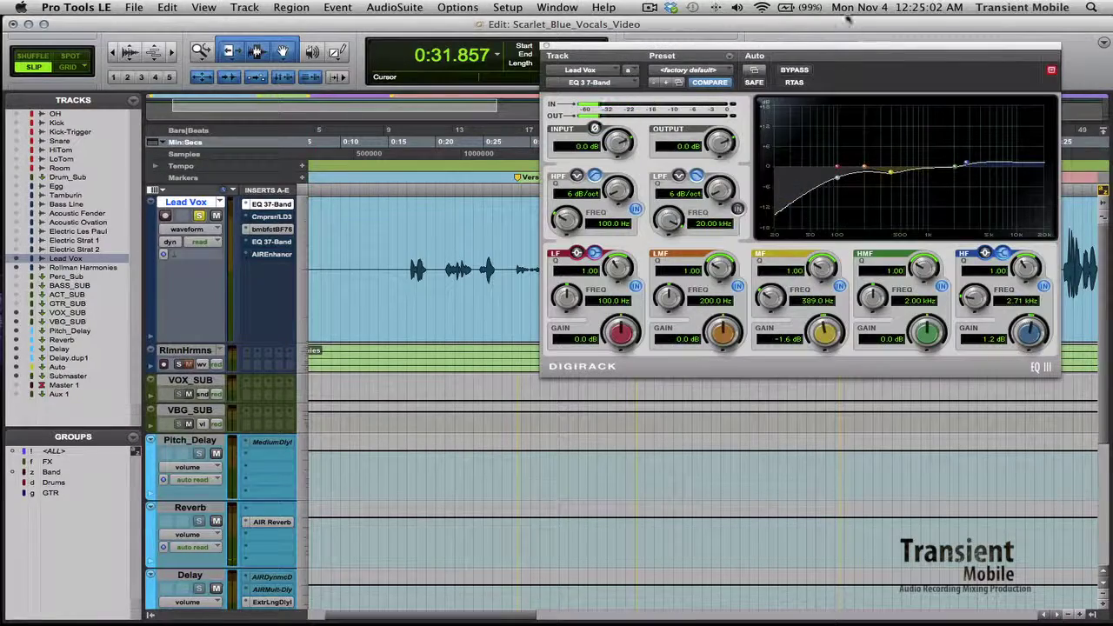
{"action": "left_click_drag", "start_coordinate": [813, 48], "coordinate": [565, 26]}
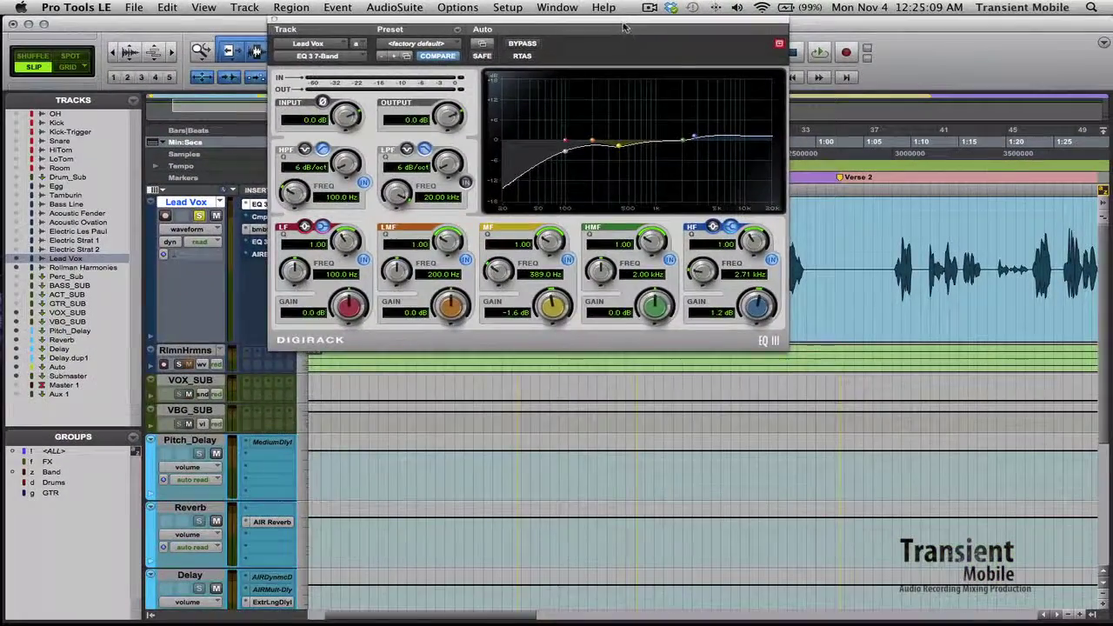
{"action": "left_click_drag", "start_coordinate": [632, 32], "coordinate": [509, 82]}
- Bypass the EQ 3 and play the vocal dry with the mixer in view
{"action": "left_click", "coordinate": [419, 101]}
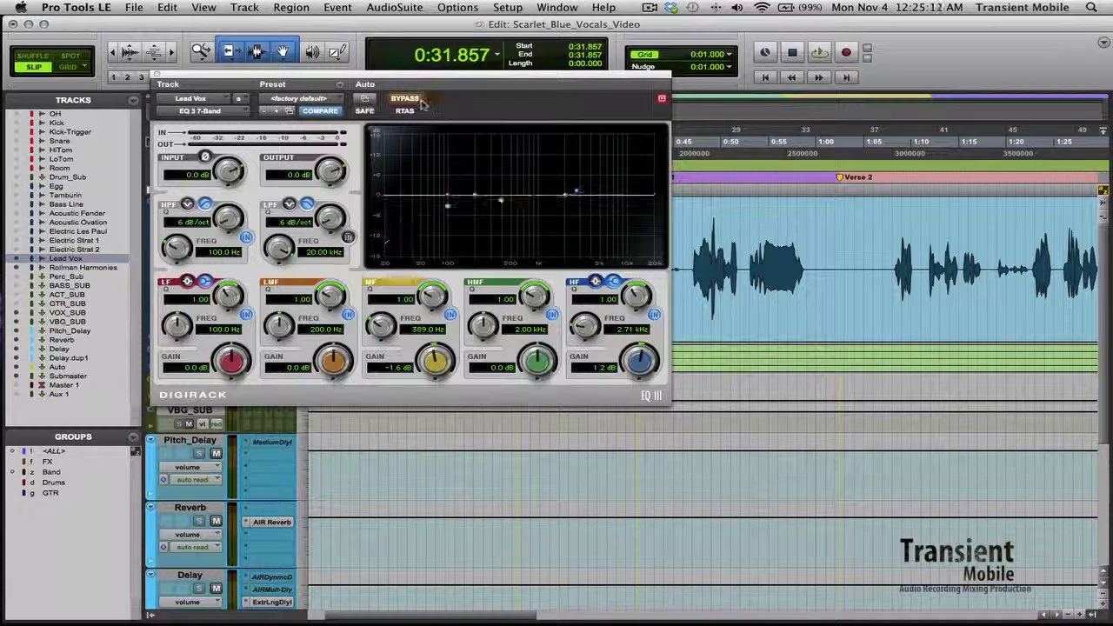
{"action": "left_click_drag", "start_coordinate": [441, 76], "coordinate": [742, 189]}
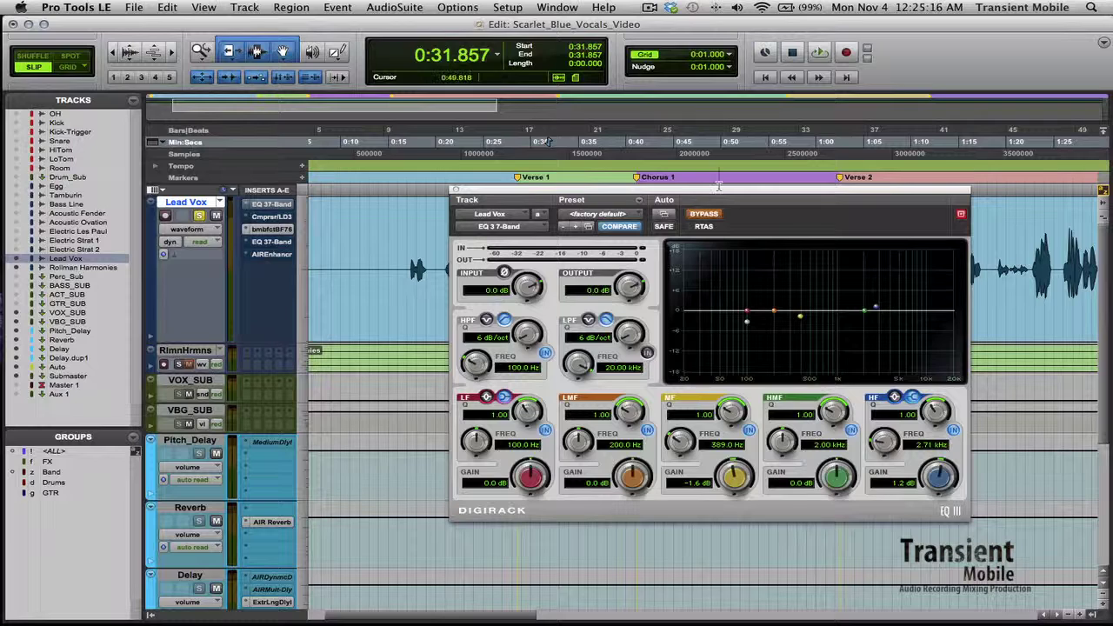
{"action": "left_click_drag", "start_coordinate": [718, 186], "coordinate": [582, 14]}
{"action": "key", "text": "space"}
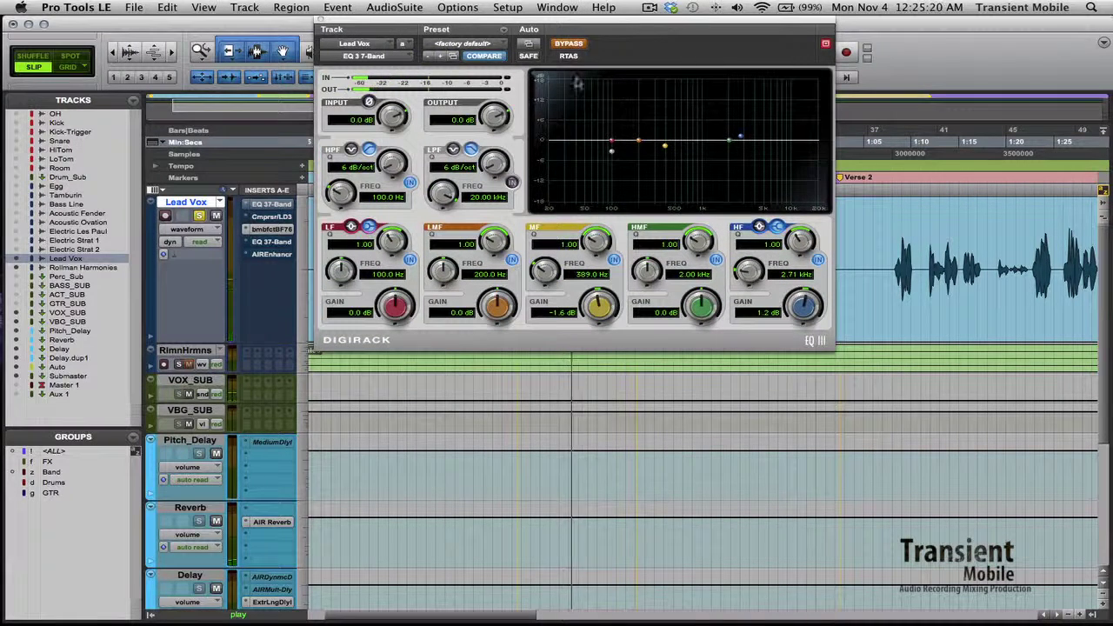
{"action": "key", "text": "super+equal"}
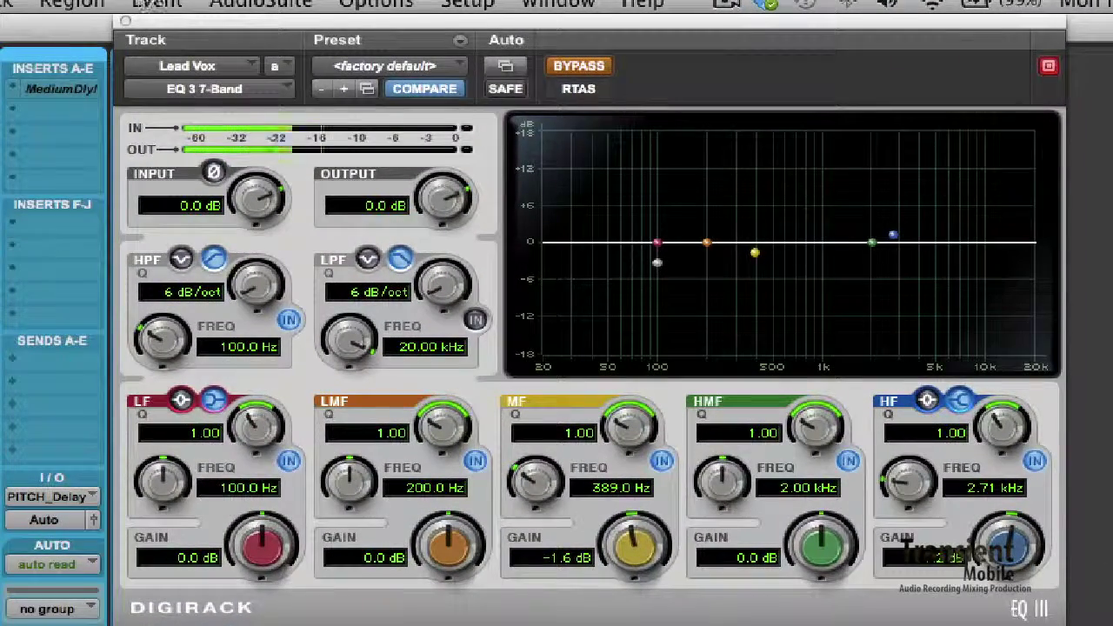
{"action": "key", "text": "space"}
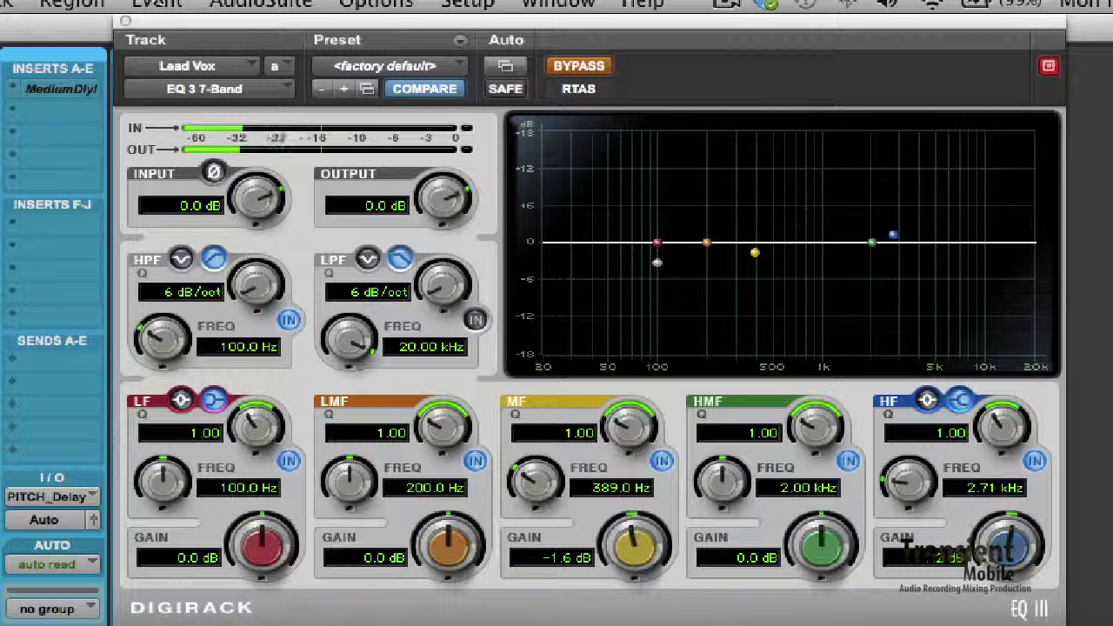
{"action": "key", "text": "space"}
- Compare the EQ in and out, adjusting the mid-band gain to −1.6 dB
{"action": "left_click", "coordinate": [606, 67]}
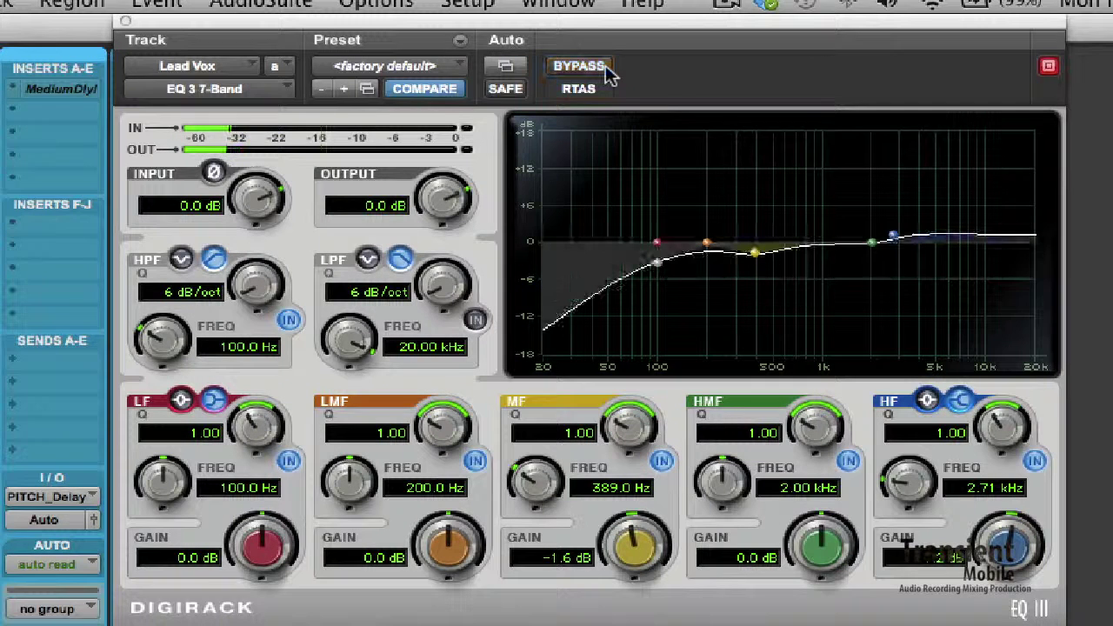
{"action": "left_click", "coordinate": [606, 68]}
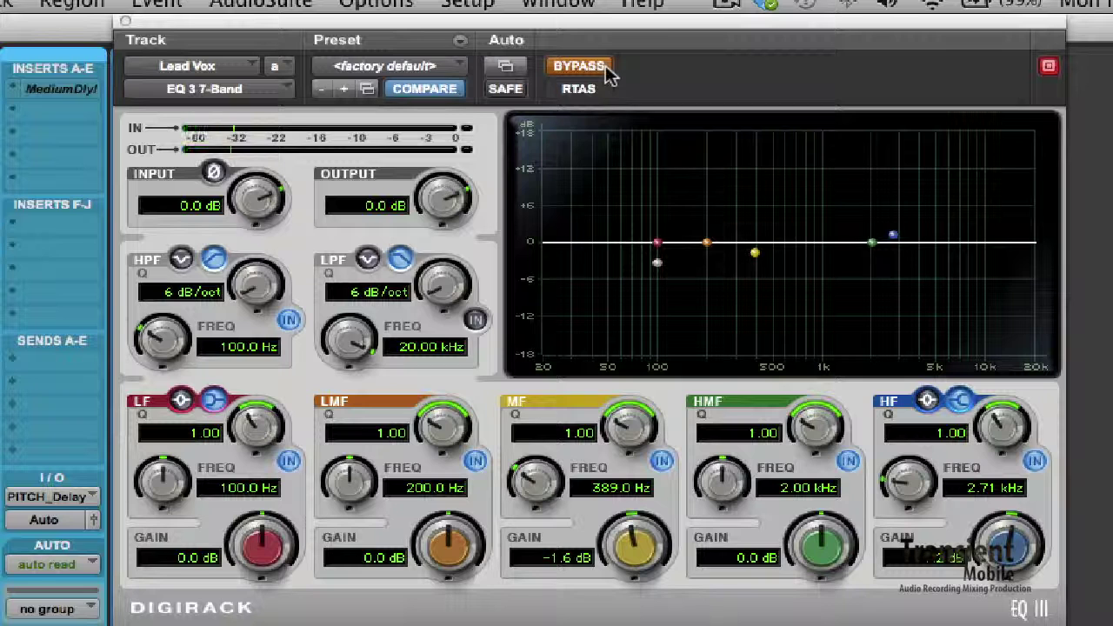
{"action": "left_click", "coordinate": [606, 68]}
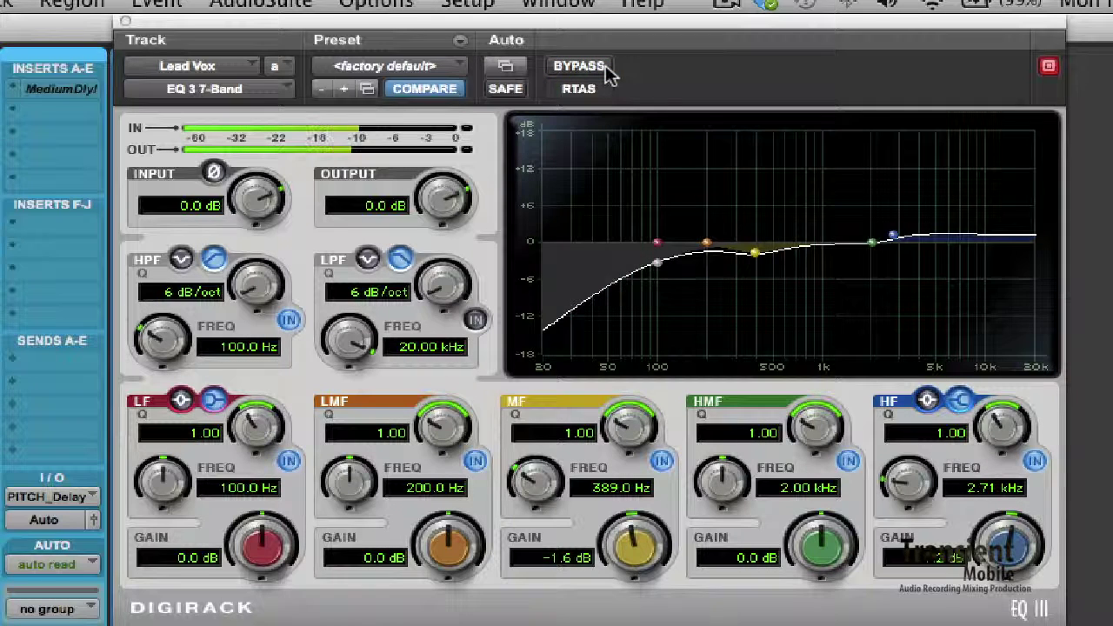
{"action": "left_click", "coordinate": [606, 67]}
{"action": "left_click", "coordinate": [606, 68]}
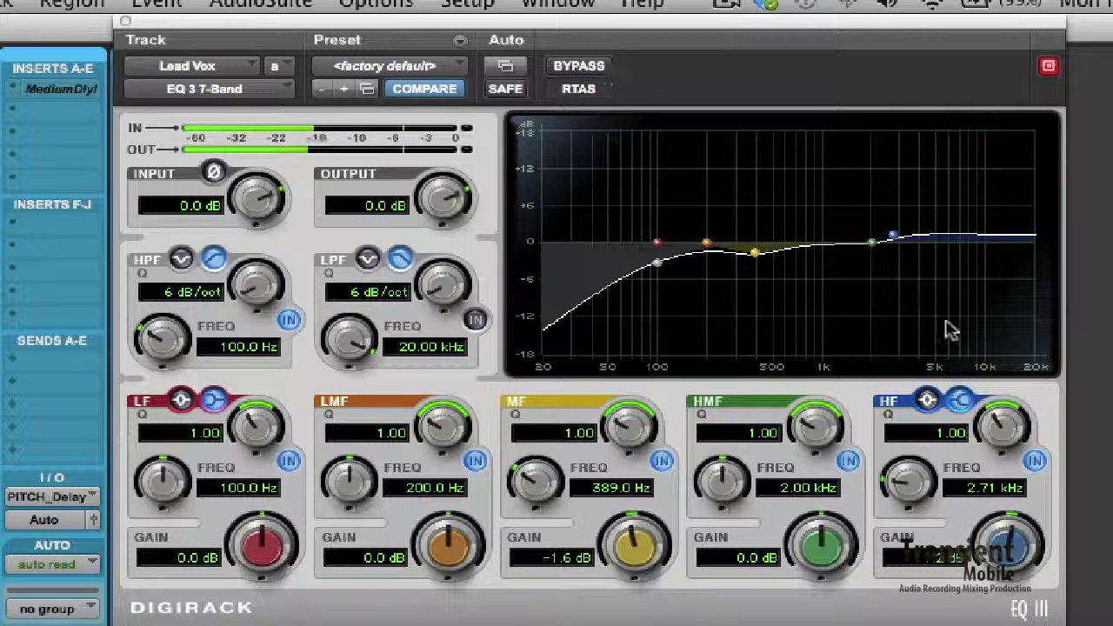
{"action": "mouse_move", "coordinate": [760, 253]}
{"action": "left_mouse_down"}
{"action": "mouse_move", "coordinate": [760, 235]}
{"action": "mouse_move", "coordinate": [755, 253]}
{"action": "left_mouse_up"}
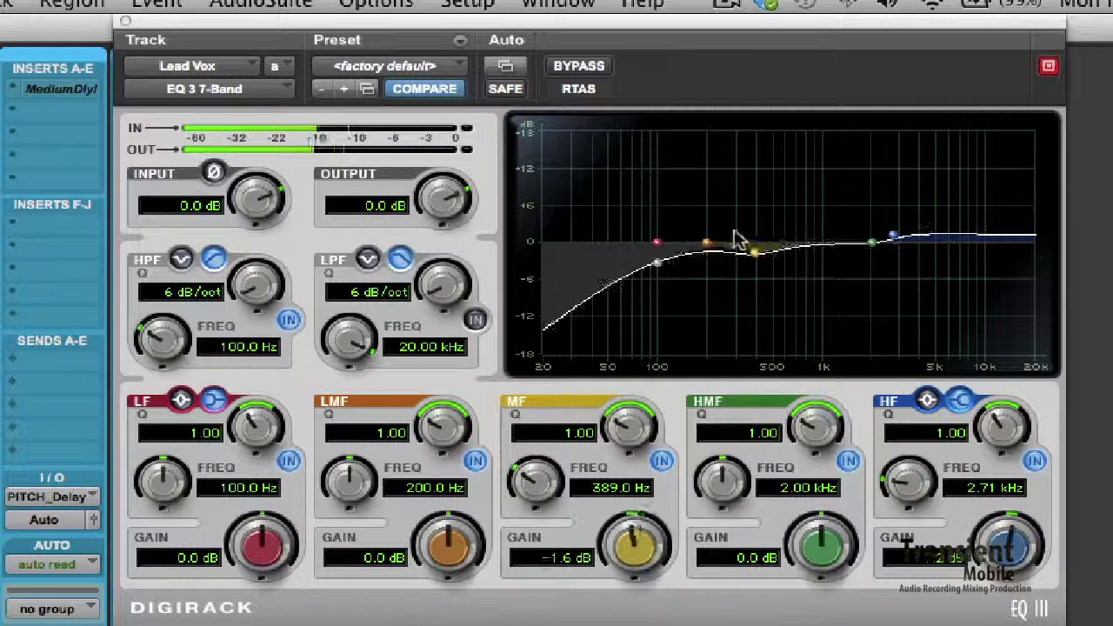
{"action": "left_click", "coordinate": [607, 70]}
{"action": "left_click", "coordinate": [606, 69]}
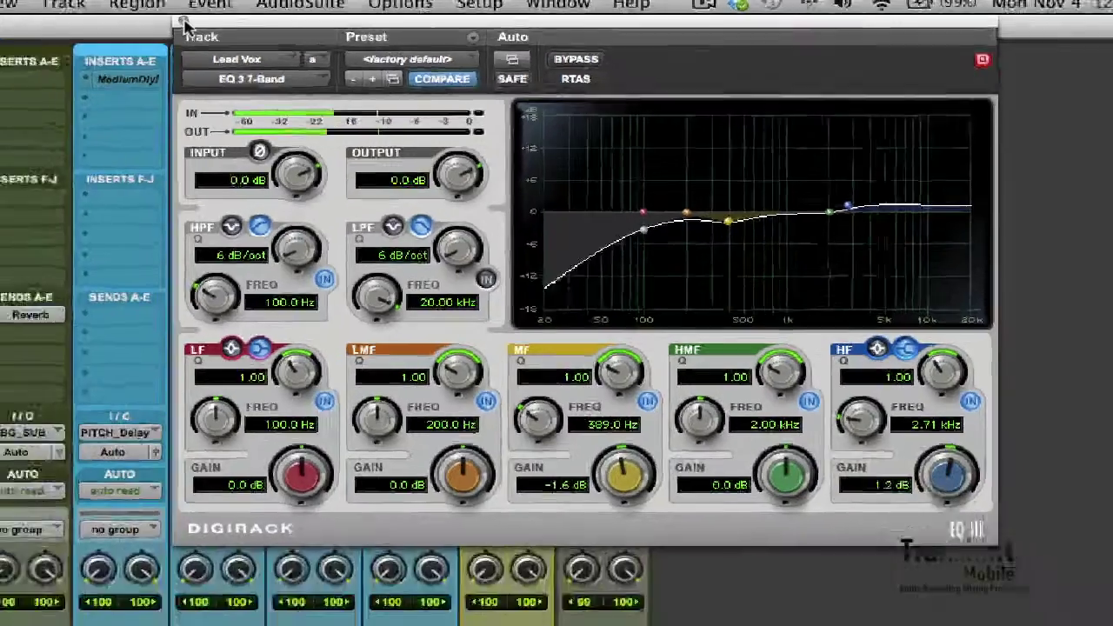
- Close the EQ, set the playback position to 0:46.486, and return to the mixer
{"action": "left_click", "coordinate": [124, 21]}
{"action": "key", "text": "super+equal"}
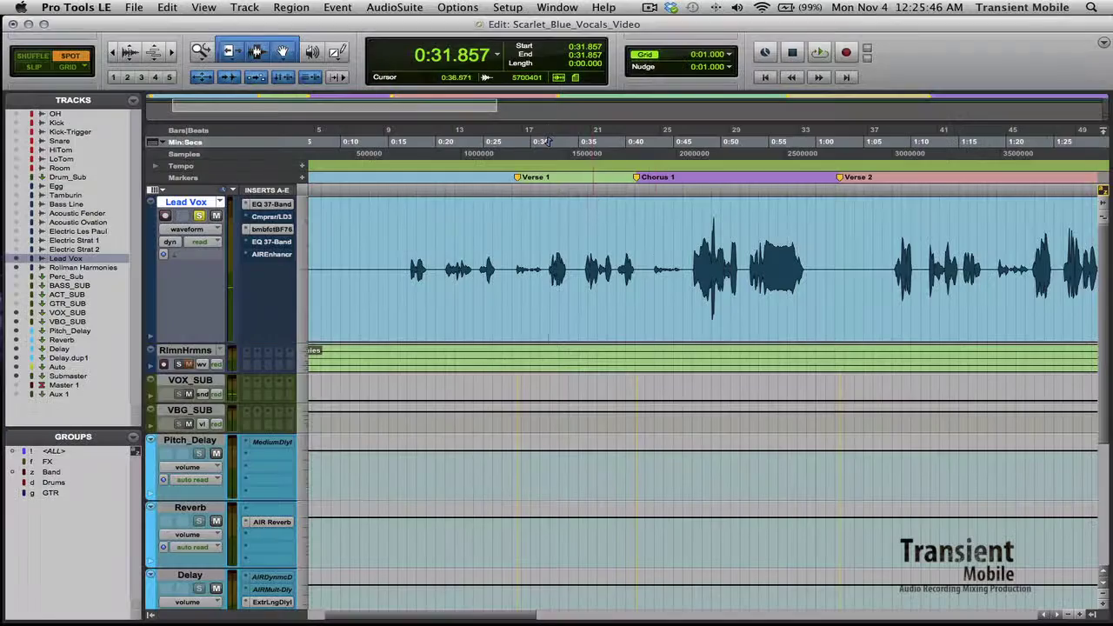
{"action": "left_click", "coordinate": [649, 254]}
{"action": "left_click", "coordinate": [691, 254]}
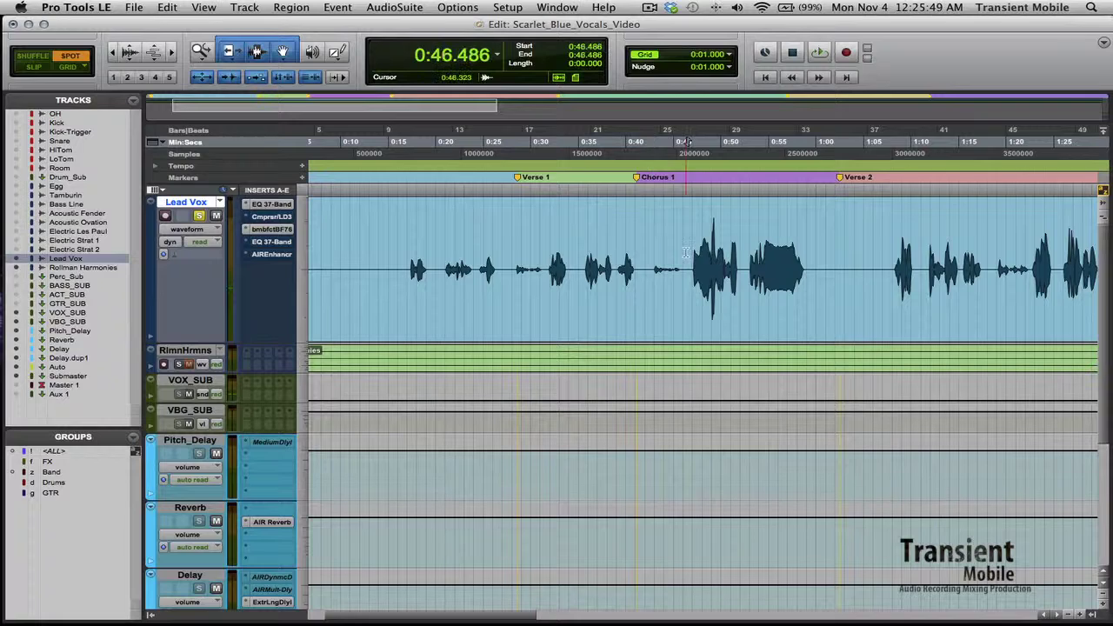
{"action": "key", "text": "super+equal"}
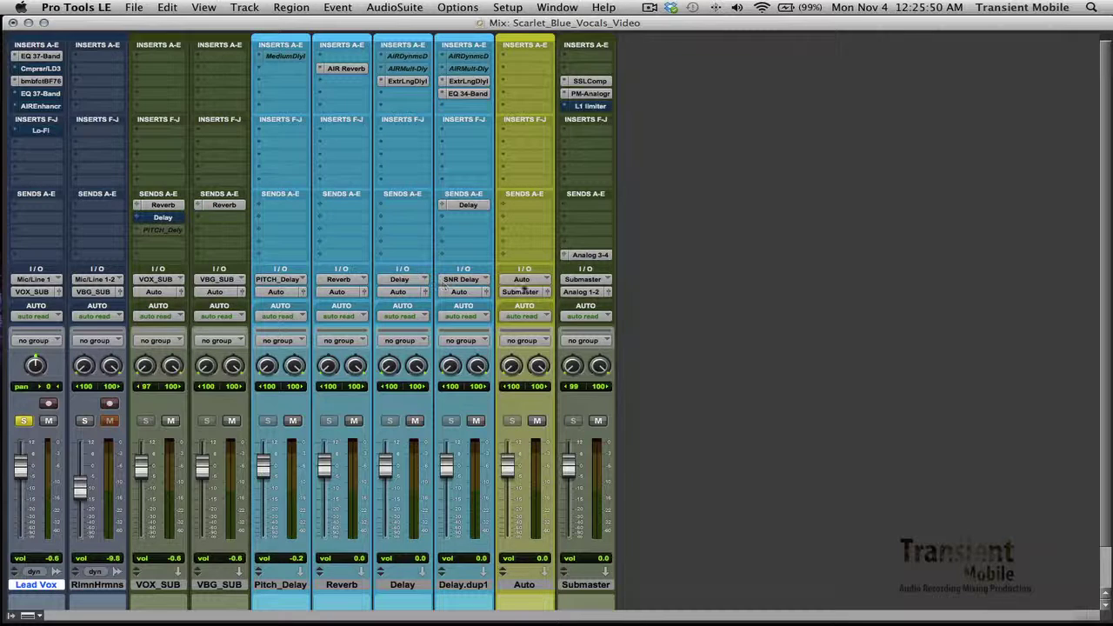
{"action": "left_click", "coordinate": [26, 56]}
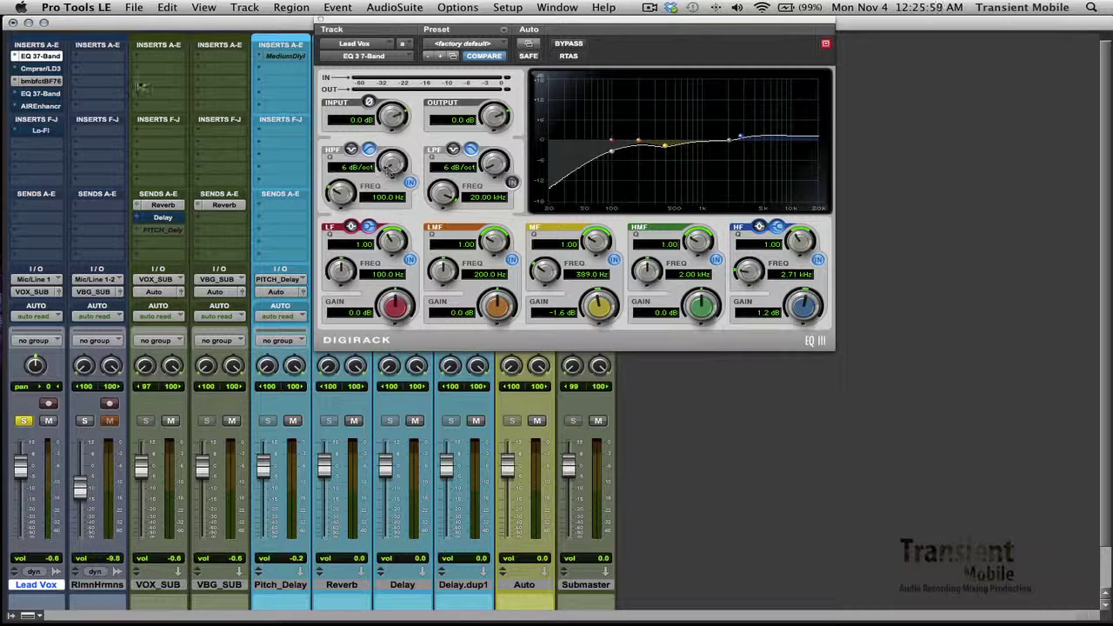
{"action": "left_click", "coordinate": [43, 81]}
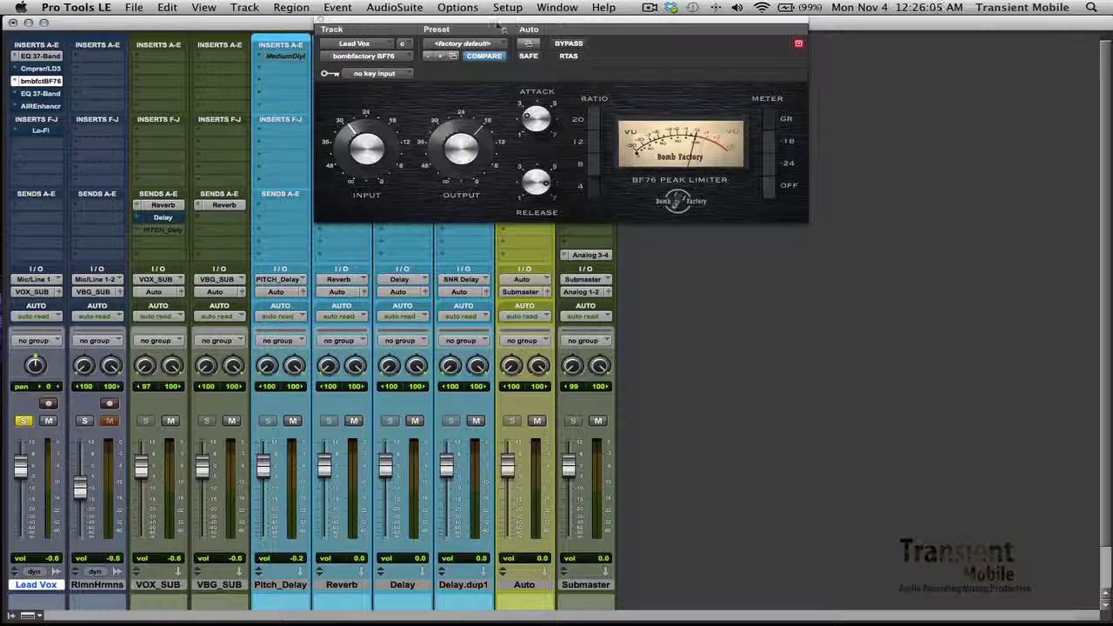
{"action": "left_click_drag", "start_coordinate": [497, 28], "coordinate": [656, 17]}
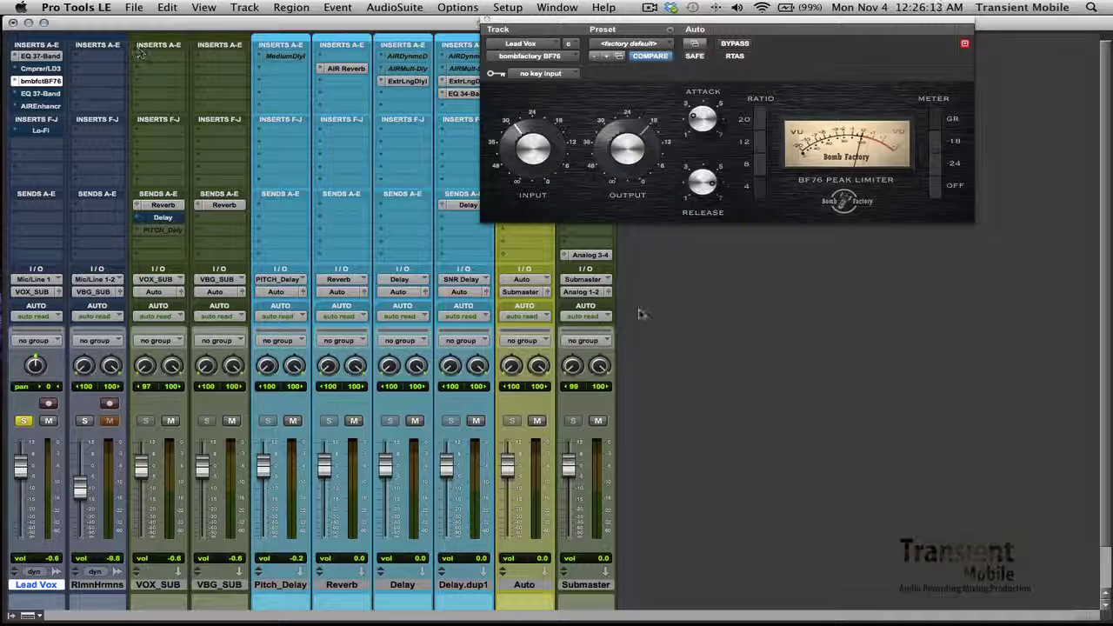
{"action": "left_click", "coordinate": [736, 44]}
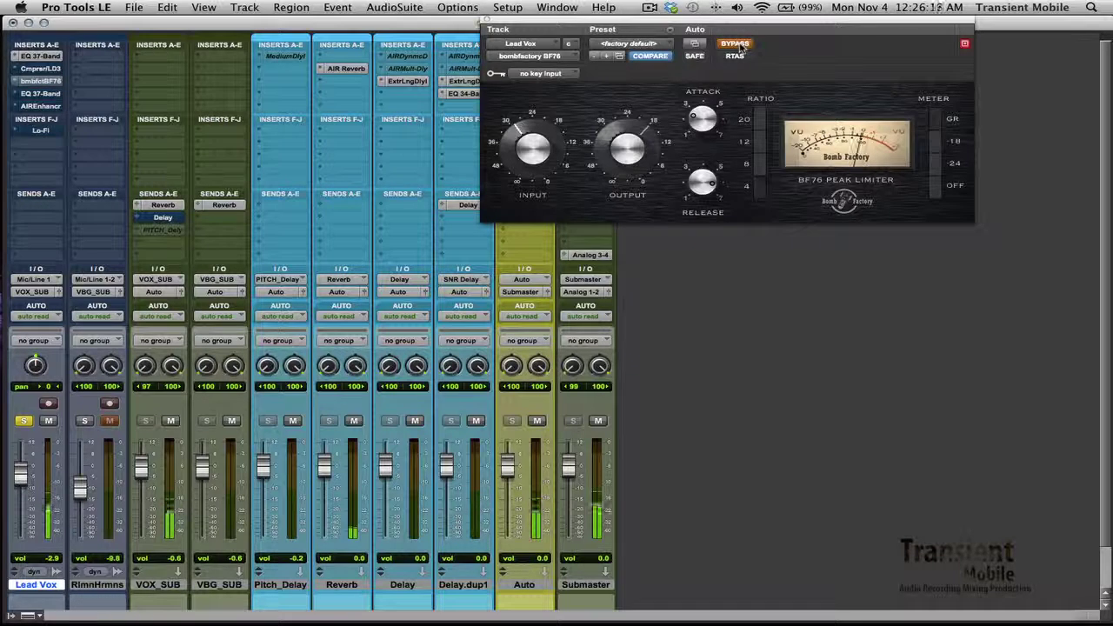
{"action": "left_click", "coordinate": [740, 47]}
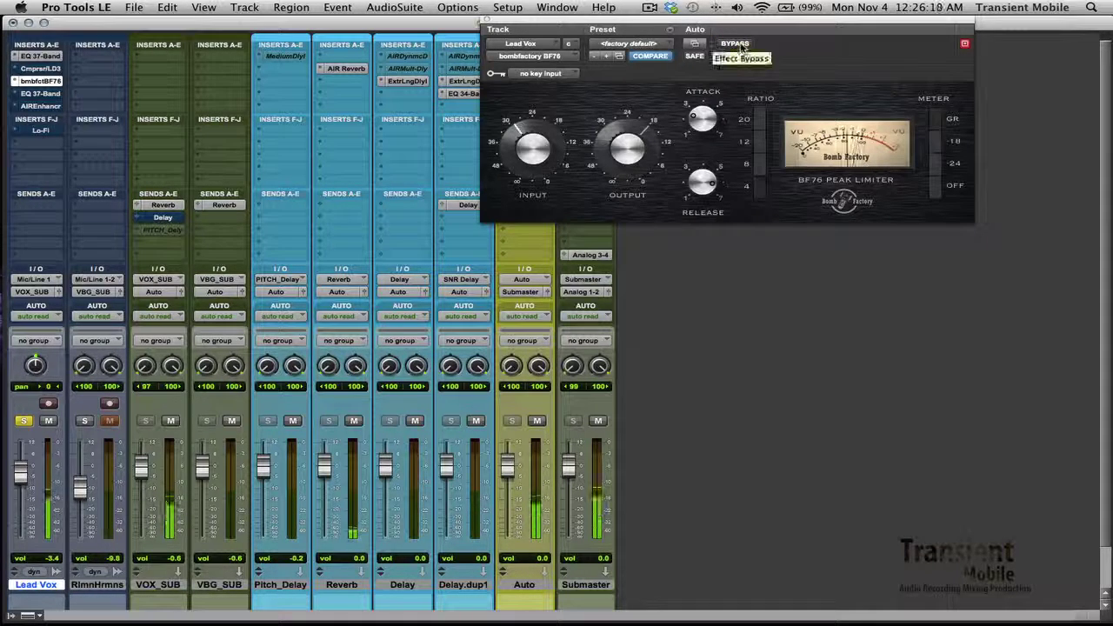
{"action": "left_click", "coordinate": [742, 48]}
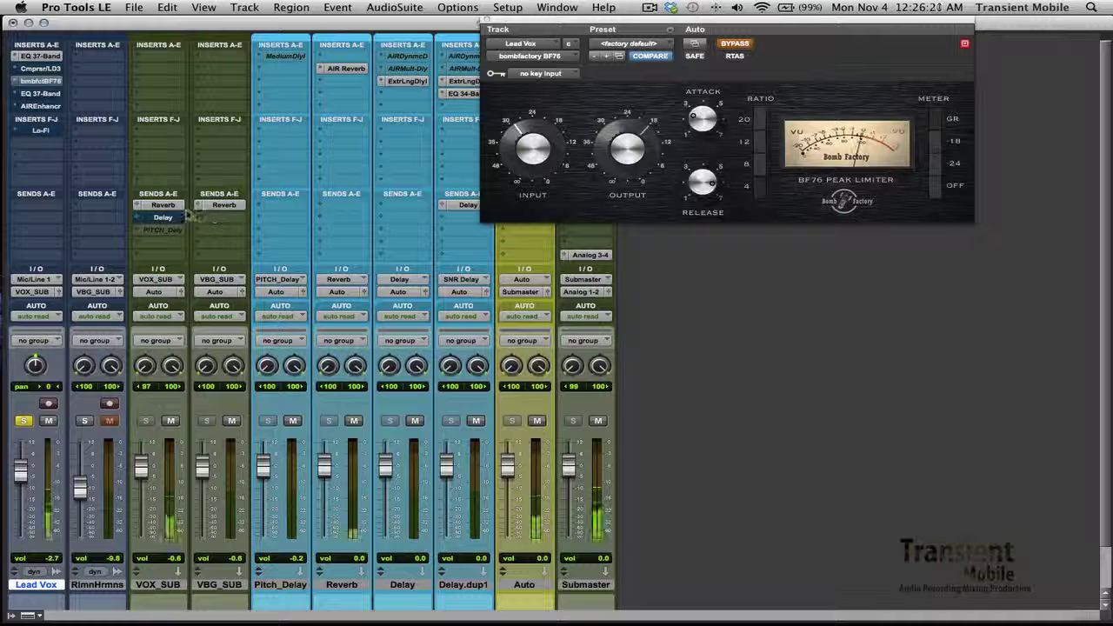
{"action": "left_click", "coordinate": [735, 44]}
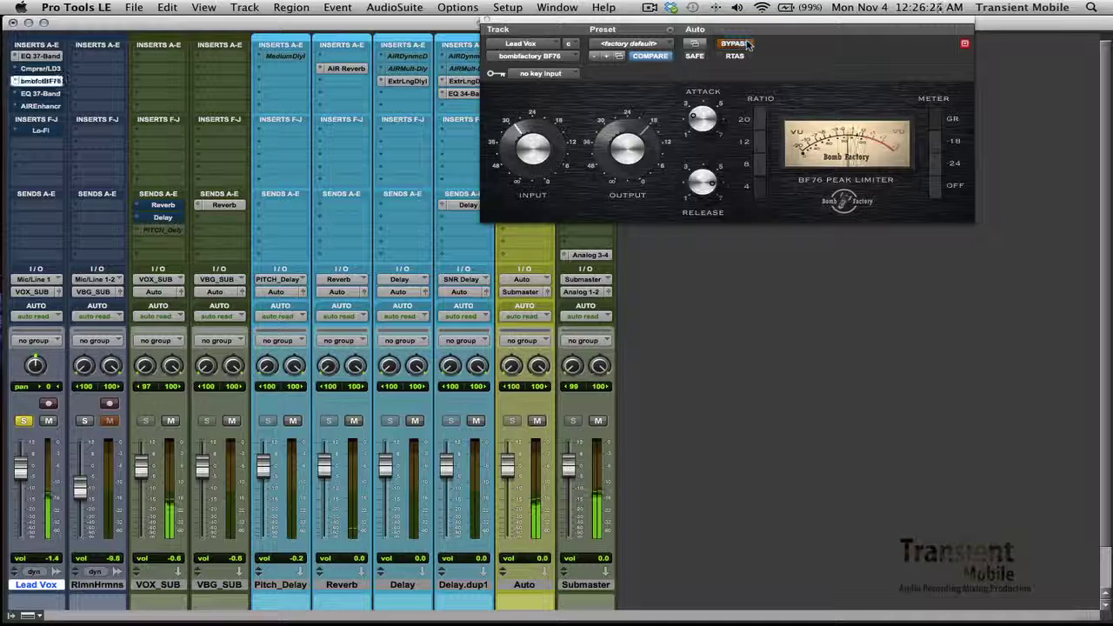
{"action": "left_click", "coordinate": [737, 43]}
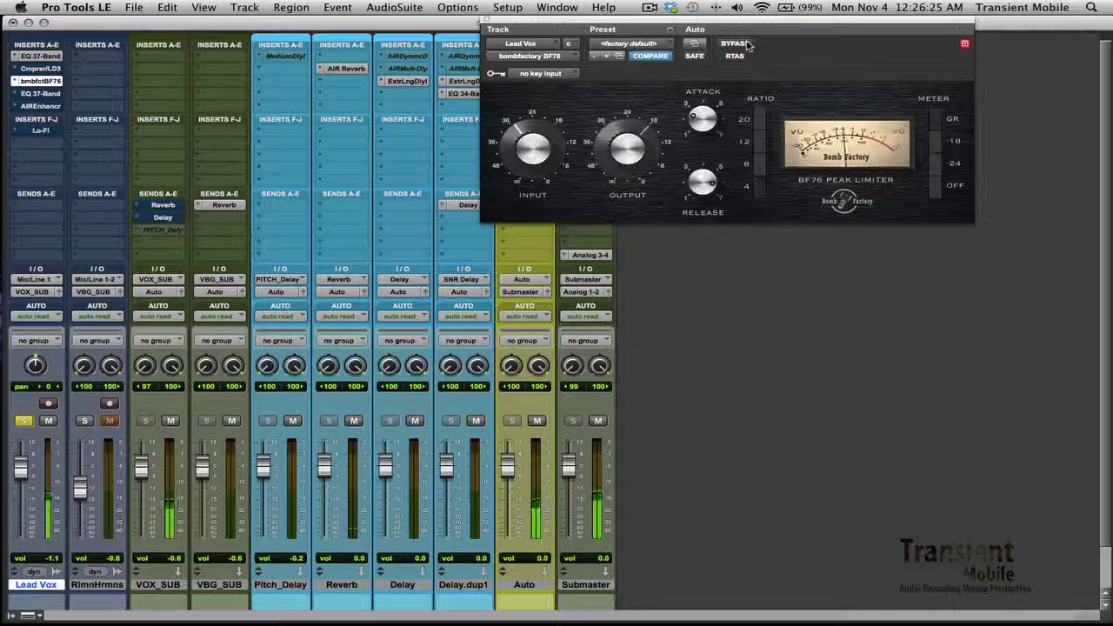
{"action": "left_click", "coordinate": [487, 21]}
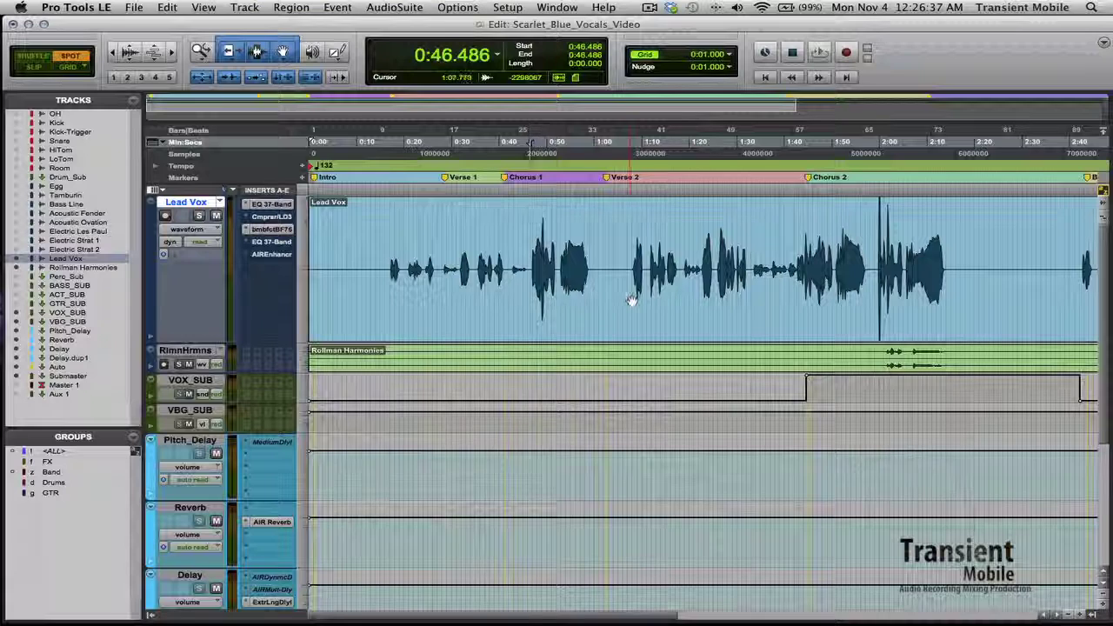
- Zoom the Edit timeline and move the playback position from 0:41.610 to 1:44.269
{"action": "key", "text": "super+bracketleft"}
{"action": "key", "text": "super+bracketright"}
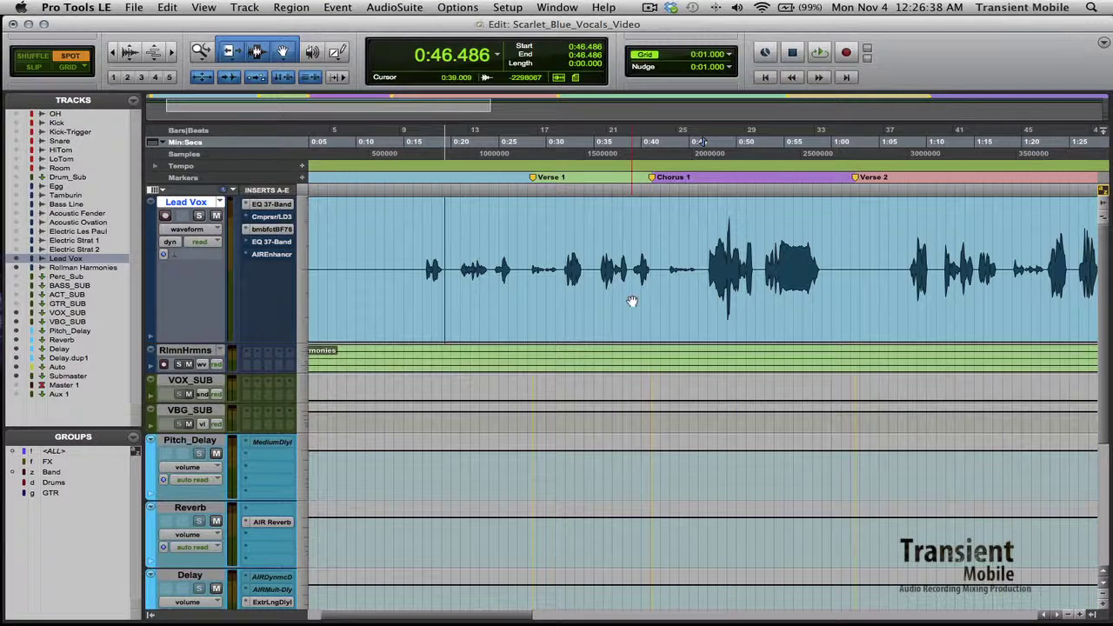
{"action": "left_click", "coordinate": [656, 256]}
{"action": "scroll", "coordinate": [656, 253], "scroll_direction": "right", "scroll_amount": 10}
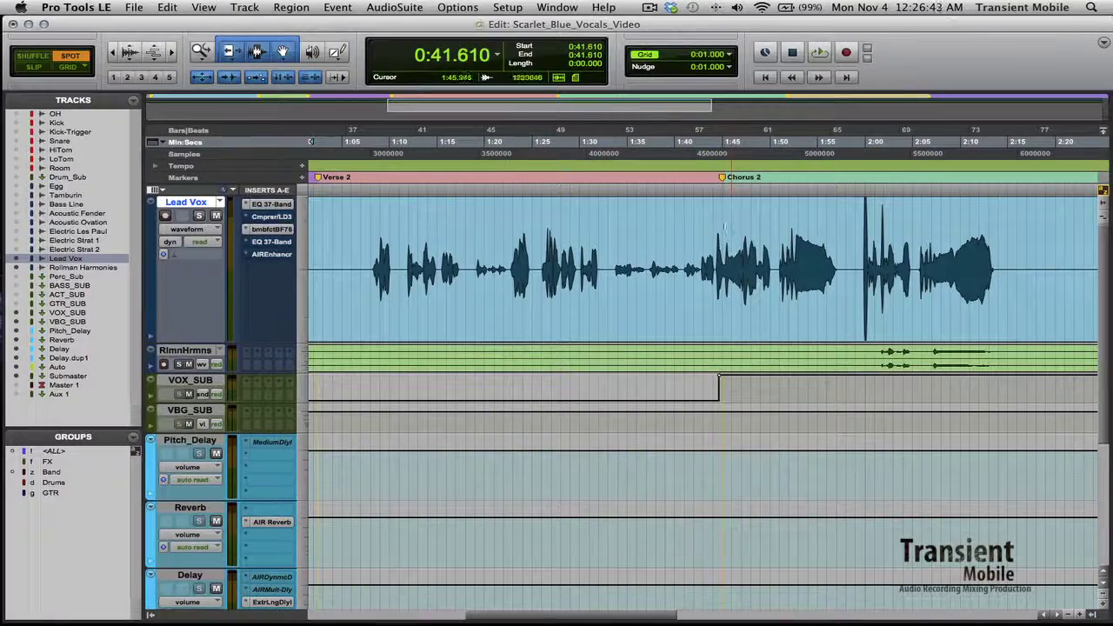
{"action": "left_click", "coordinate": [717, 233]}
{"action": "scroll", "coordinate": [715, 233], "scroll_direction": "right", "scroll_amount": 4}
{"action": "scroll", "coordinate": [715, 233], "scroll_direction": "right", "scroll_amount": 4}
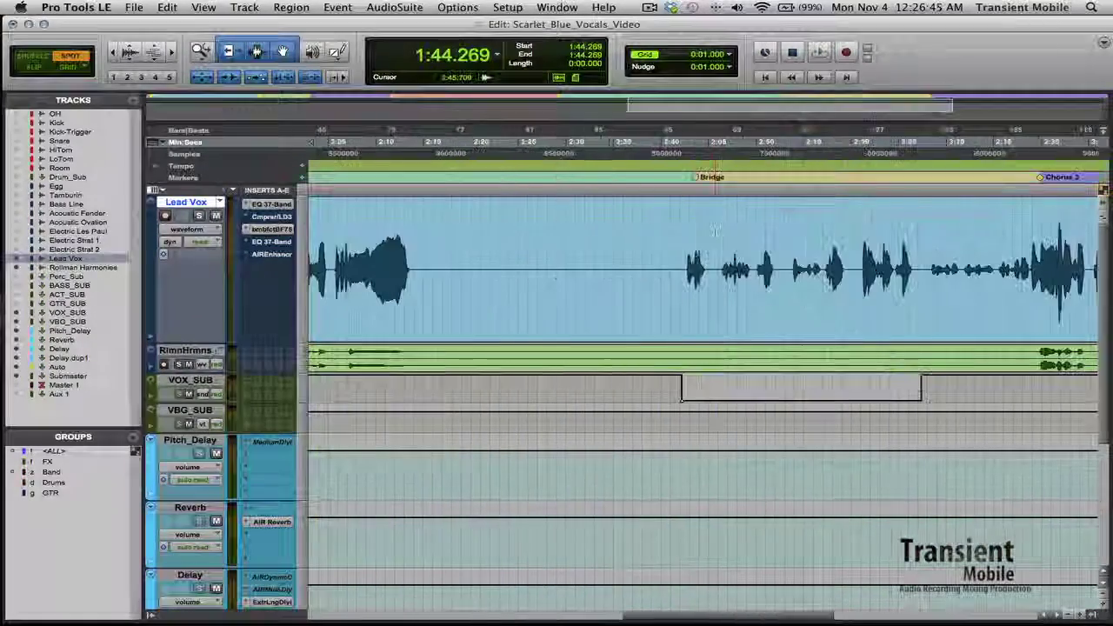
- Set the playback start to 1:42.603 before Chorus 2 and play with the mixer showing
{"action": "key", "text": "super+bracketleft"}
{"action": "key", "text": "super+bracketright"}
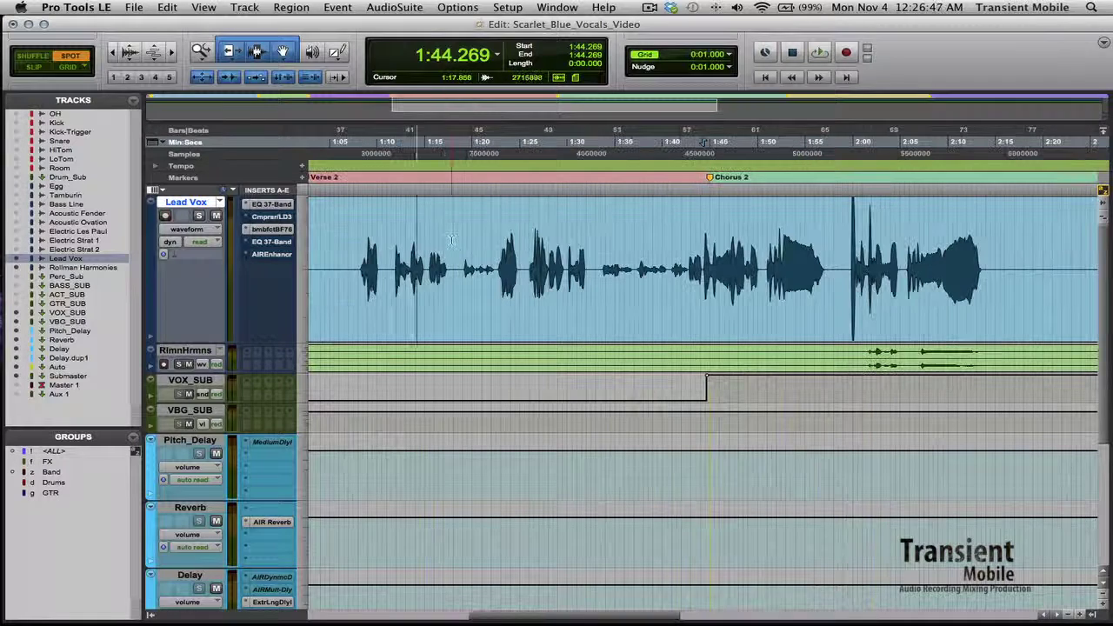
{"action": "left_click", "coordinate": [691, 223]}
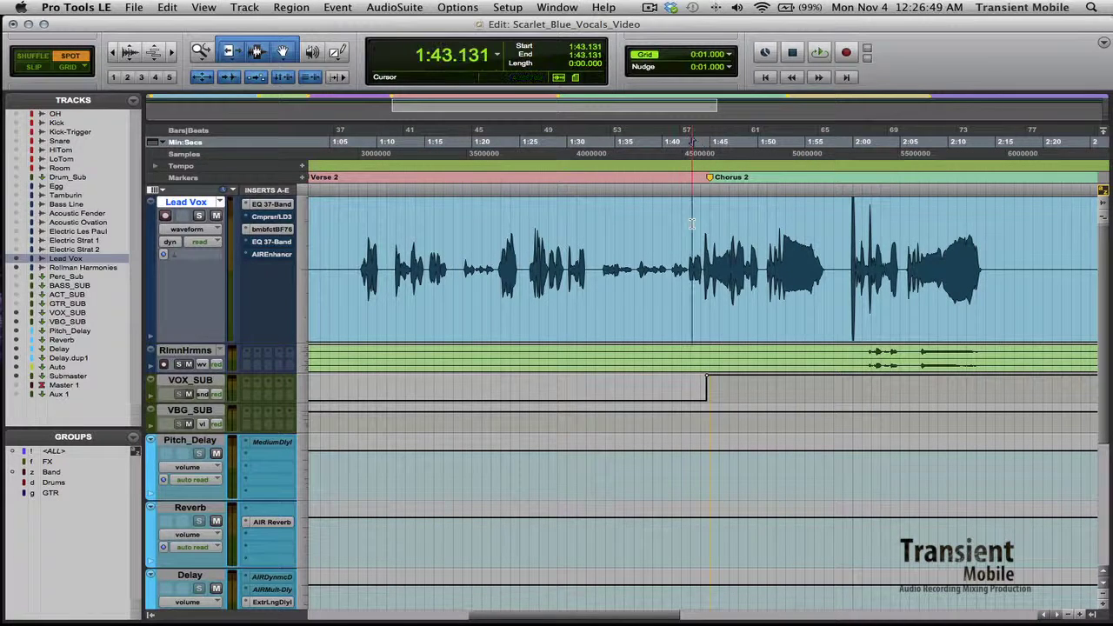
{"action": "key", "text": "super+bracketright"}
{"action": "left_click", "coordinate": [693, 220]}
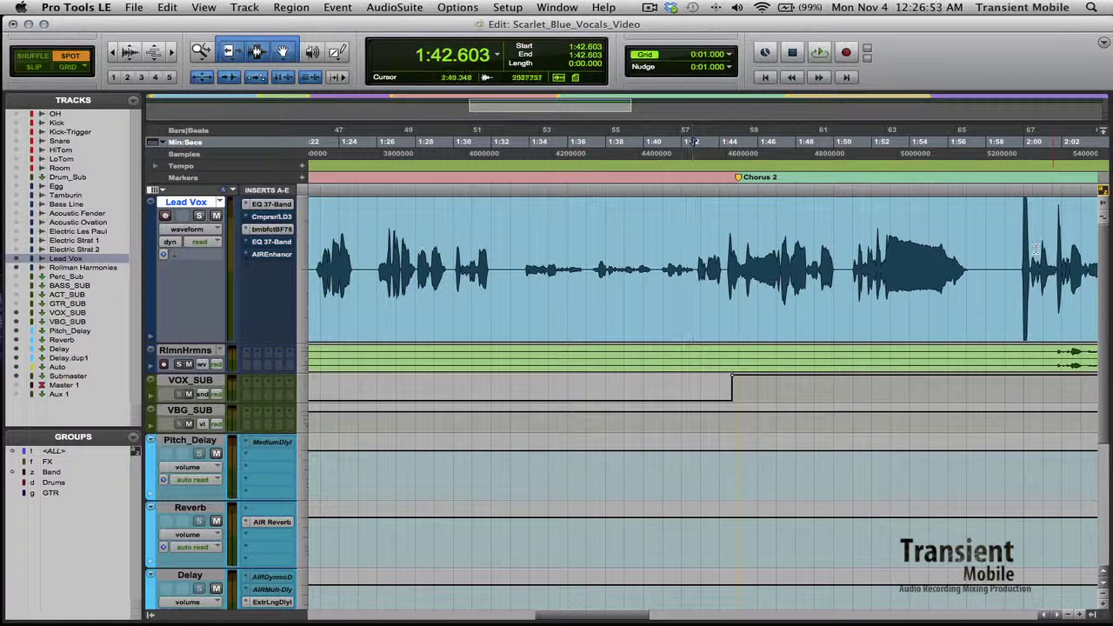
{"action": "key", "text": "space"}
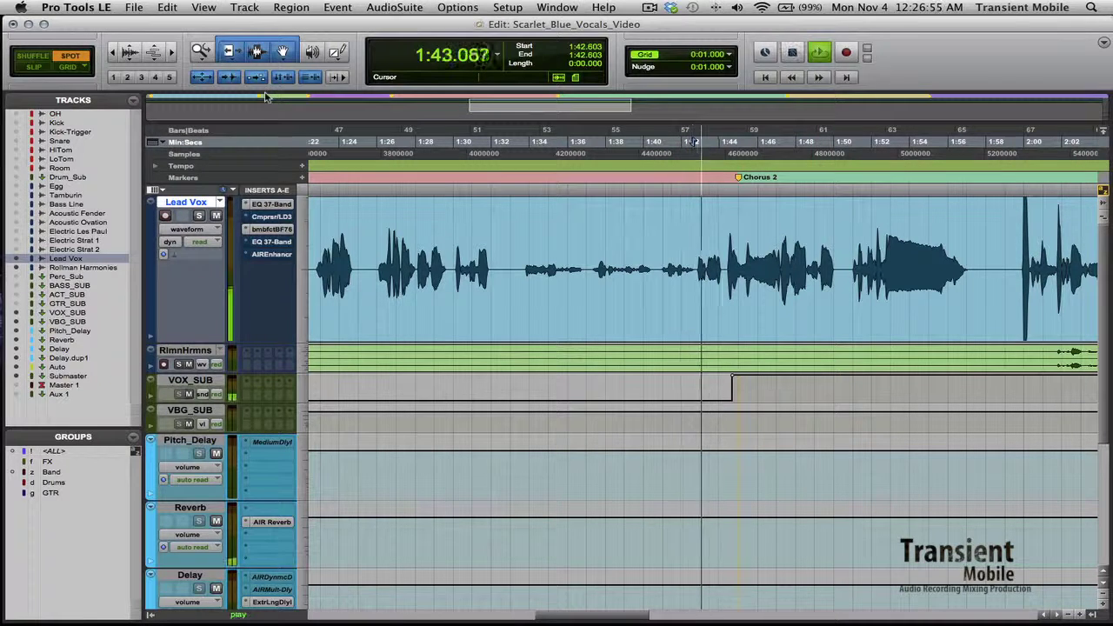
{"action": "key", "text": "super+equal"}
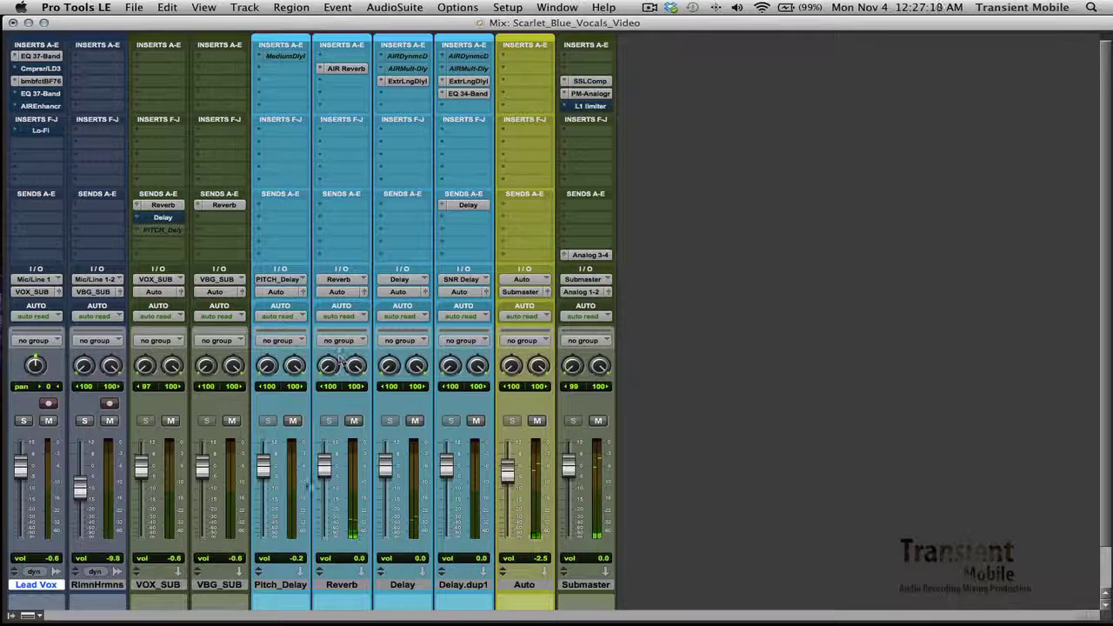
- Zoom out, place the edit cursor at the Bridge, and view the mixer during playback
{"action": "key", "text": "super+equal"}
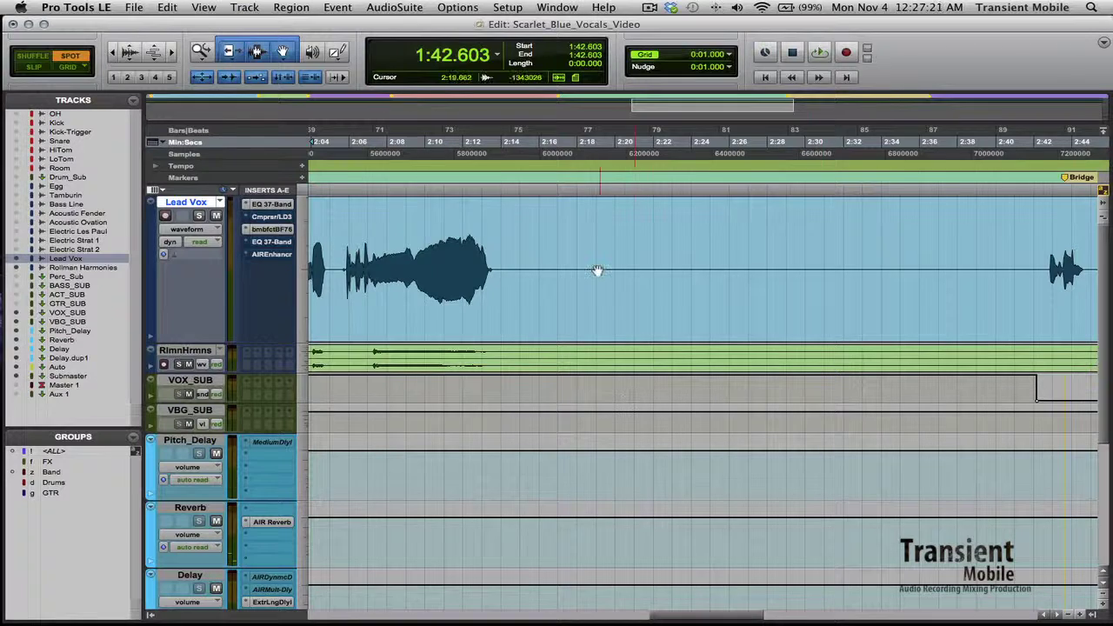
{"action": "key", "text": "super+bracketleft"}
{"action": "scroll", "coordinate": [773, 261], "scroll_direction": "right", "scroll_amount": 3}
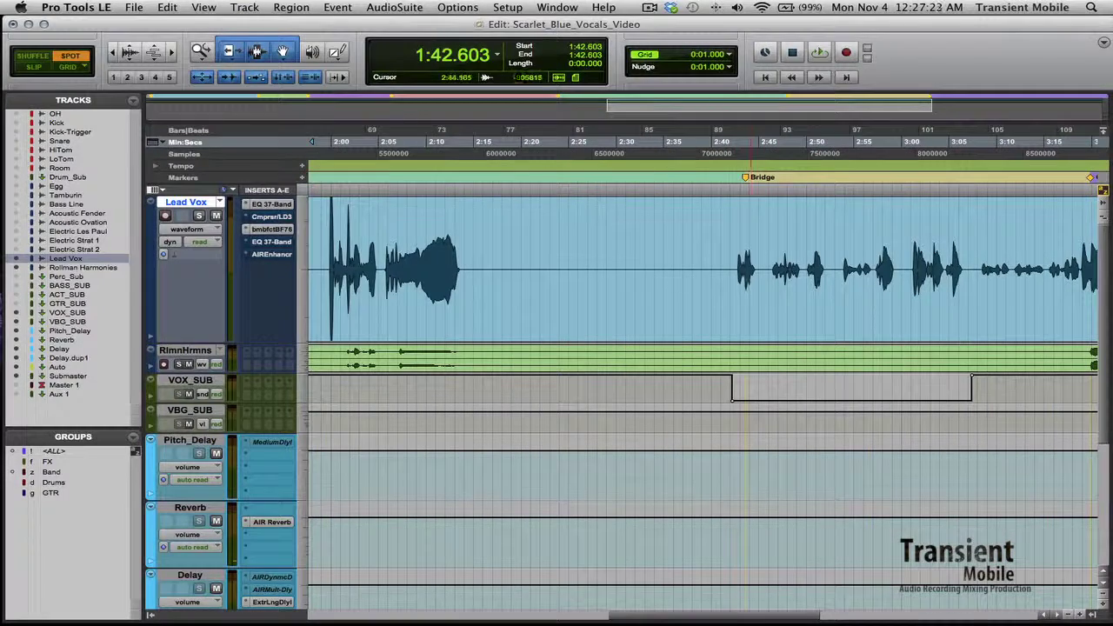
{"action": "left_click", "coordinate": [739, 261]}
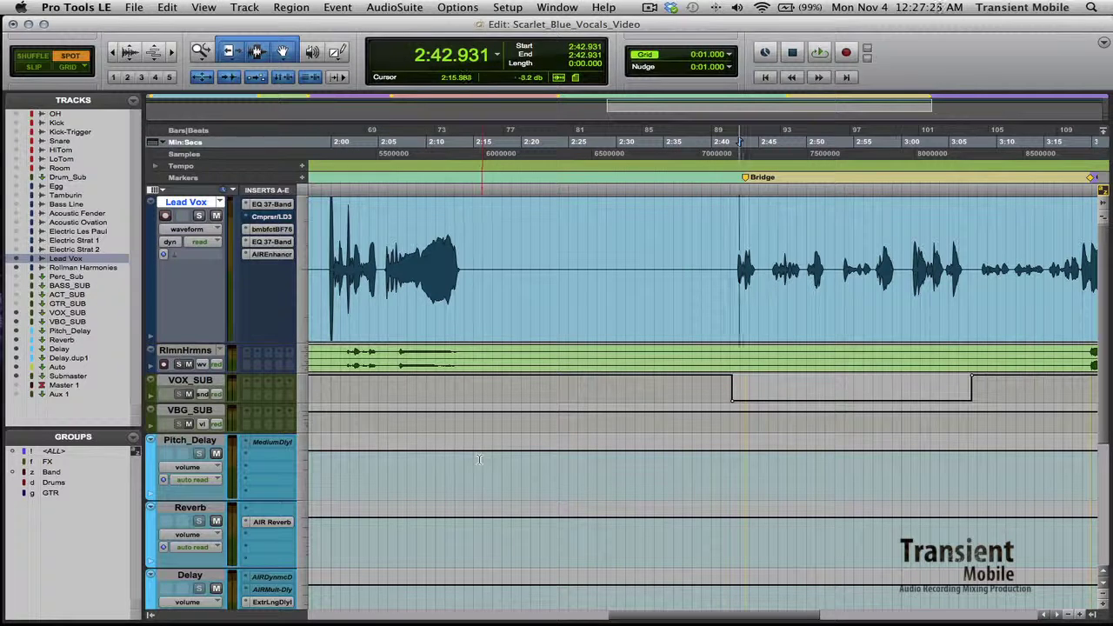
{"action": "key", "text": "super+equal"}
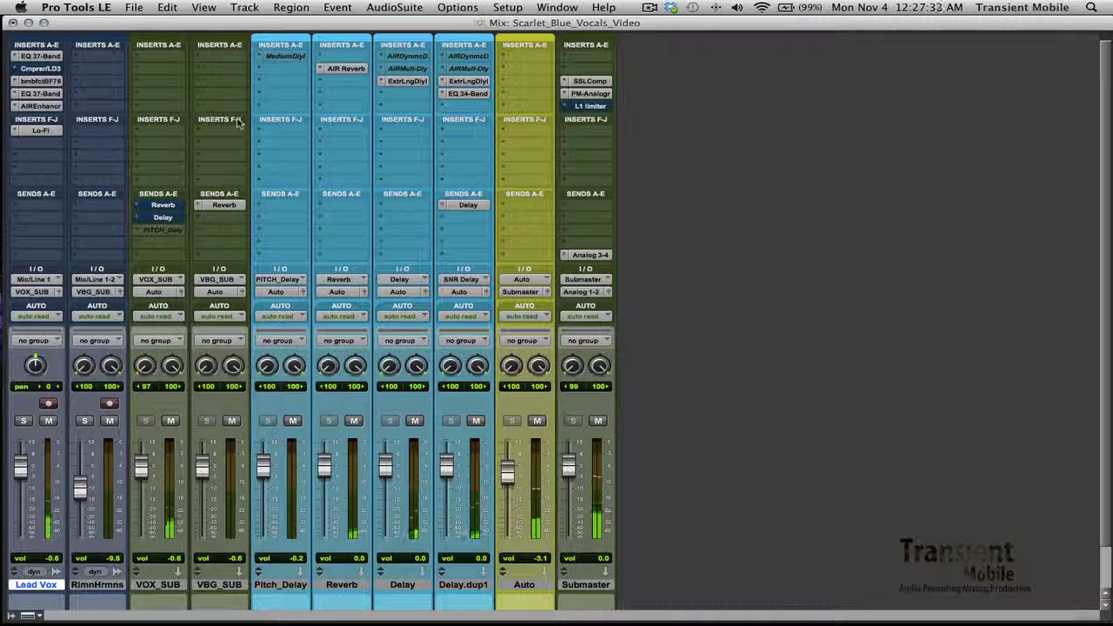
- Stop playback, check the Lead Vox automation lane list without changes, and return to the mixer
{"action": "key", "text": "space"}
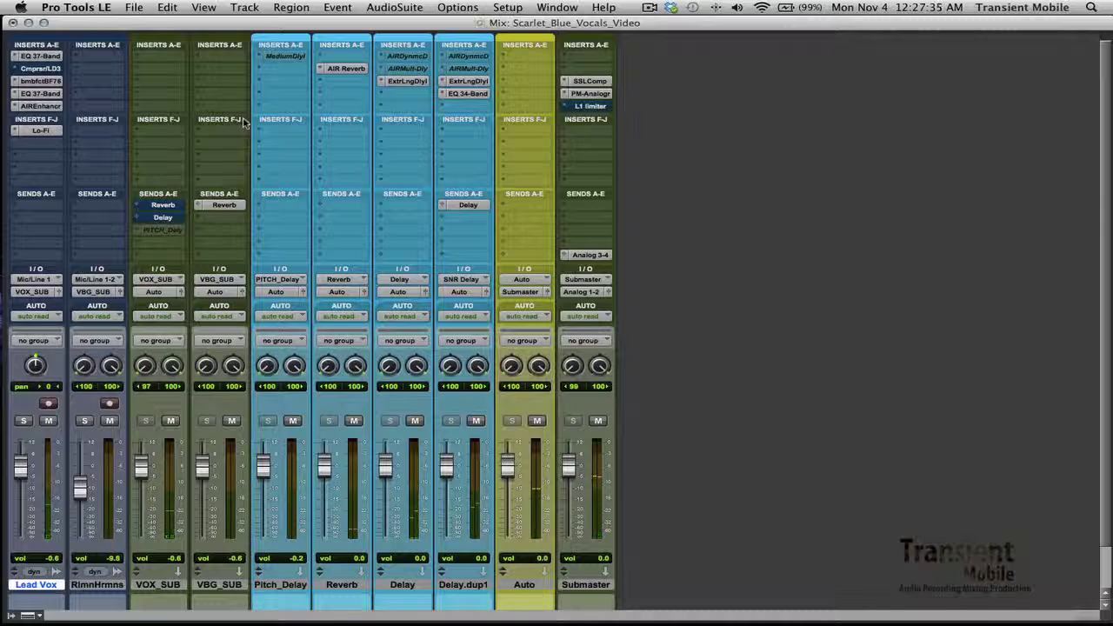
{"action": "key", "text": "super+equal"}
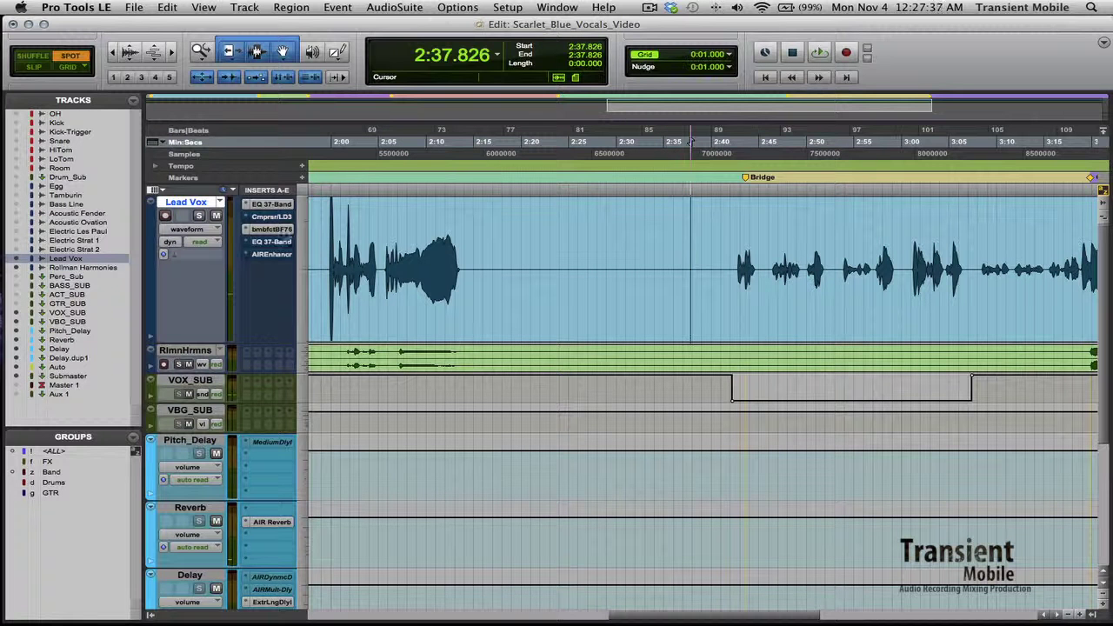
{"action": "left_click", "coordinate": [200, 229]}
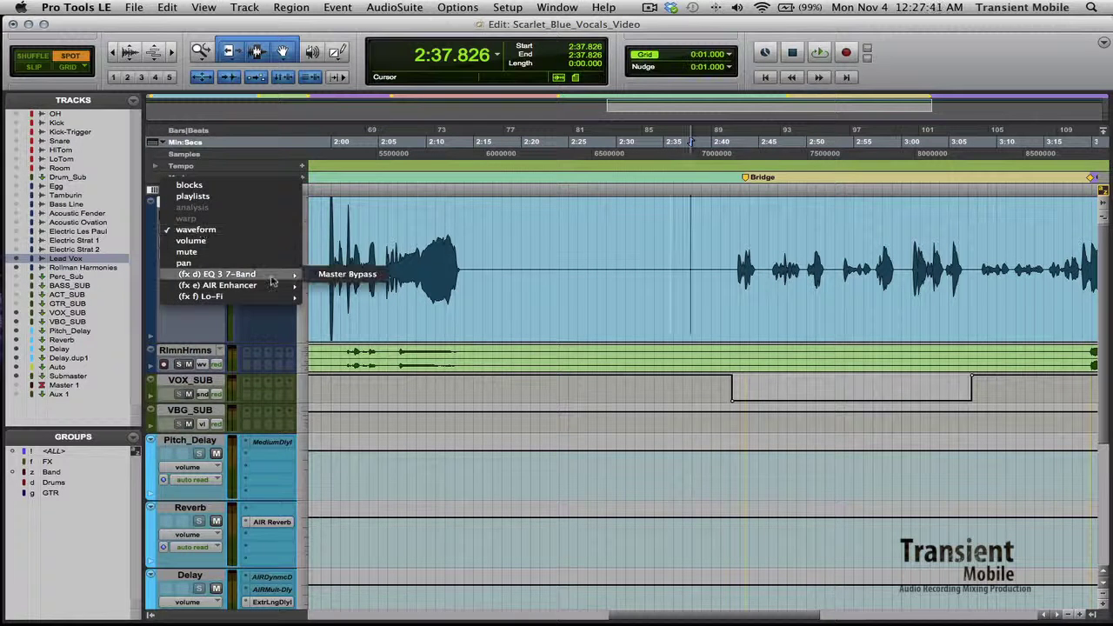
{"action": "left_click", "coordinate": [201, 322]}
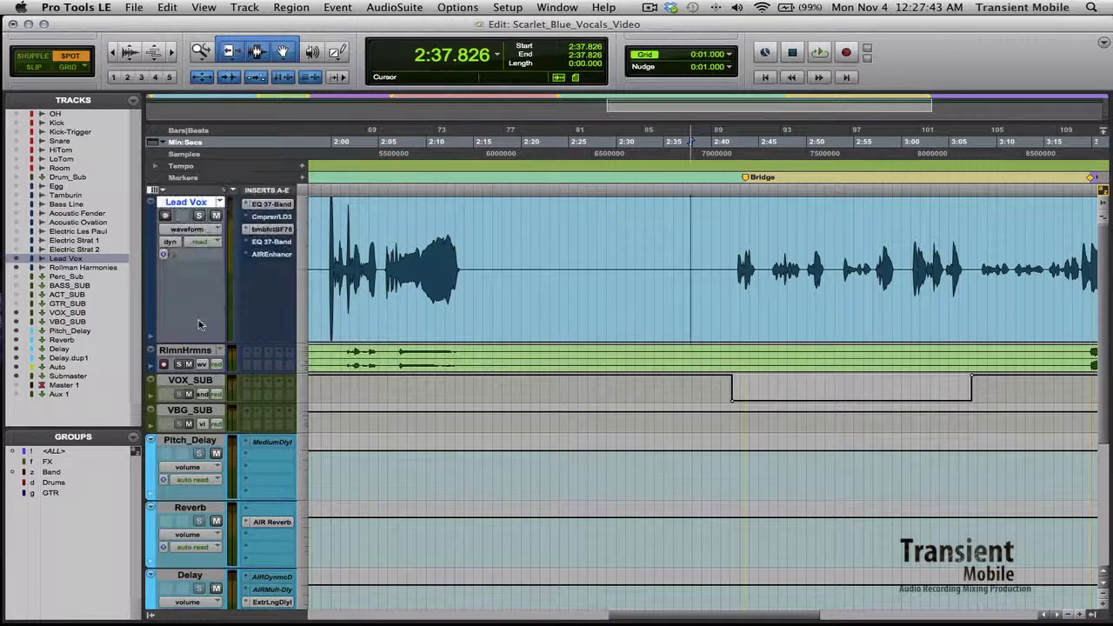
{"action": "key", "text": "super+equal"}
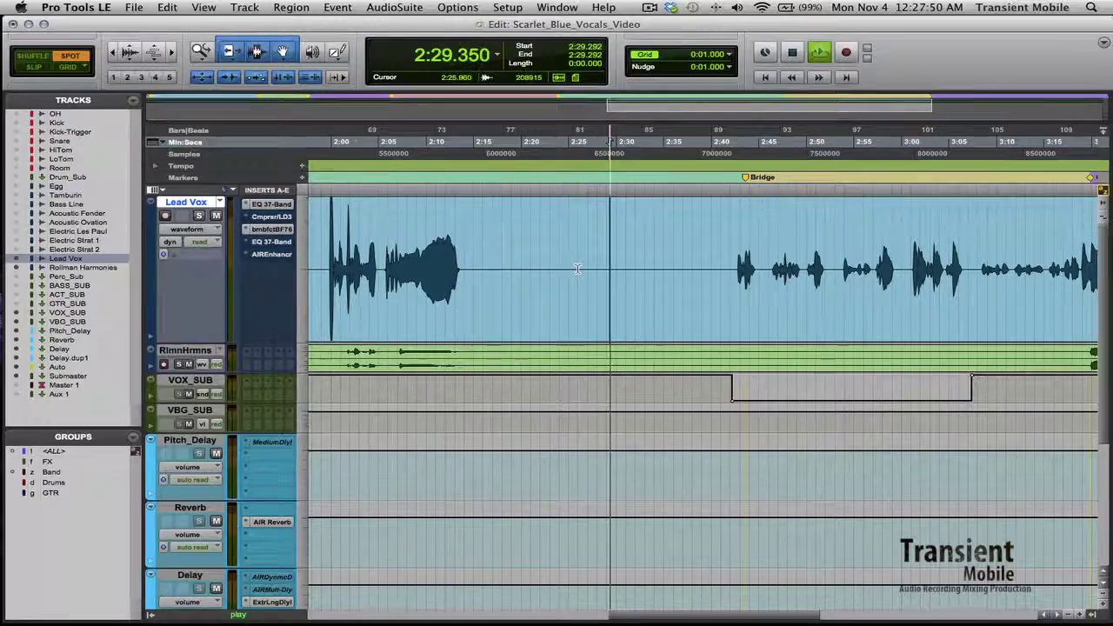
{"action": "key", "text": "super+equal"}
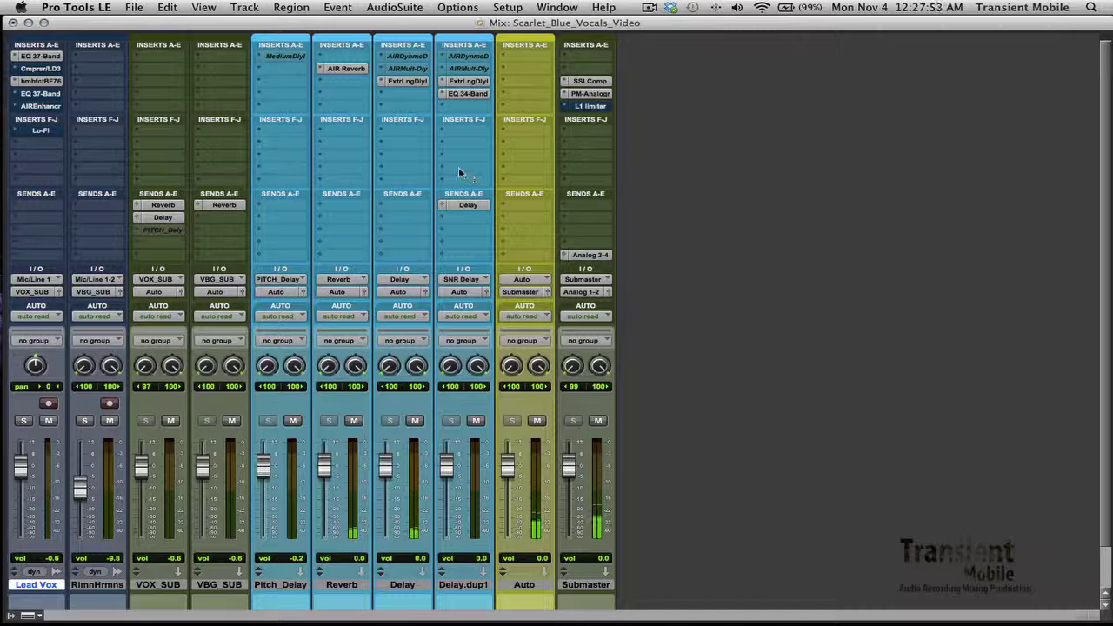
{"action": "left_click", "coordinate": [41, 68]}
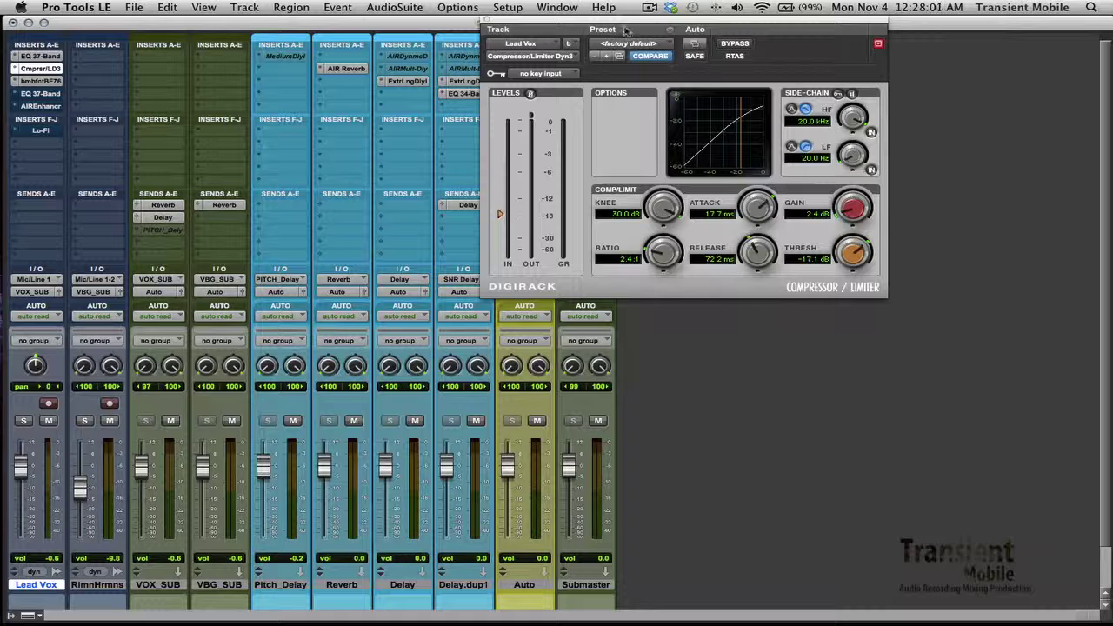
{"action": "left_click_drag", "start_coordinate": [744, 24], "coordinate": [855, 26]}
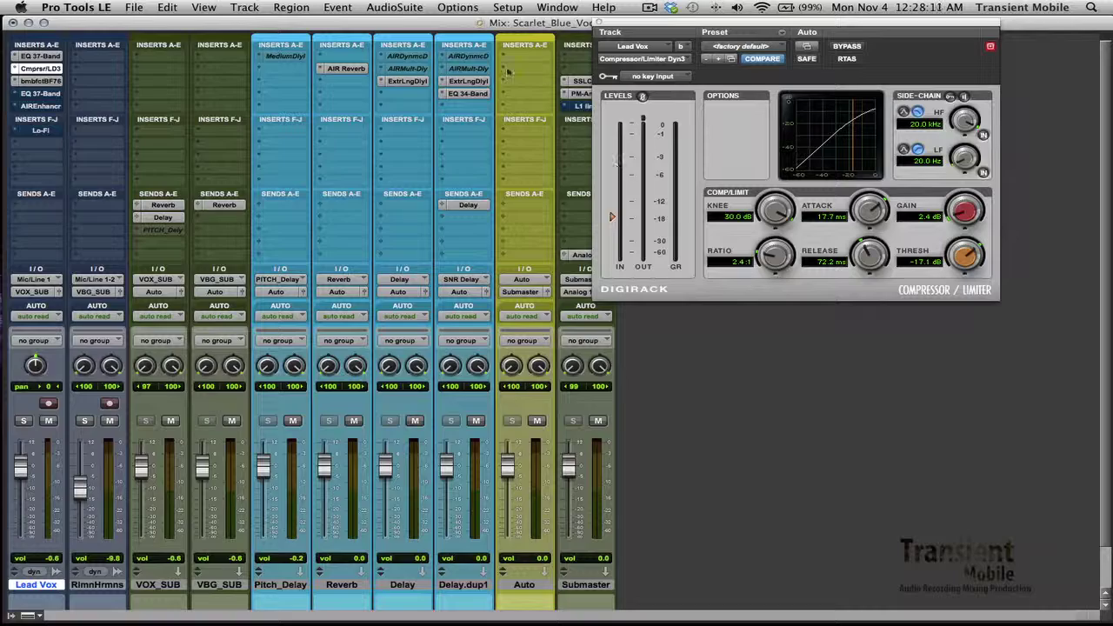
{"action": "key", "text": "super+equal"}
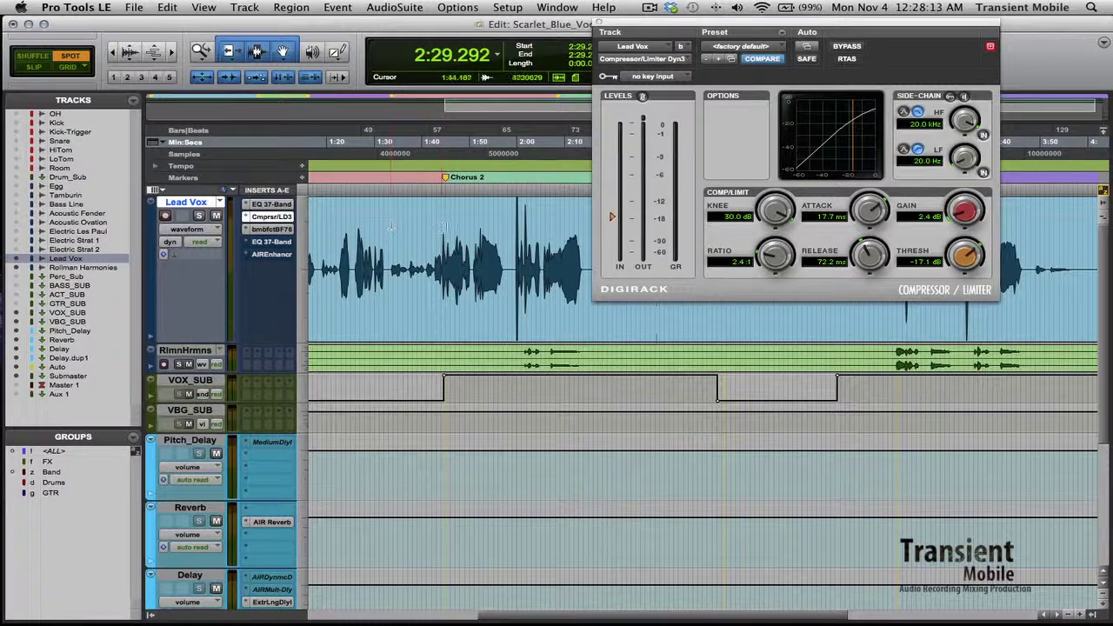
{"action": "left_click", "coordinate": [435, 278]}
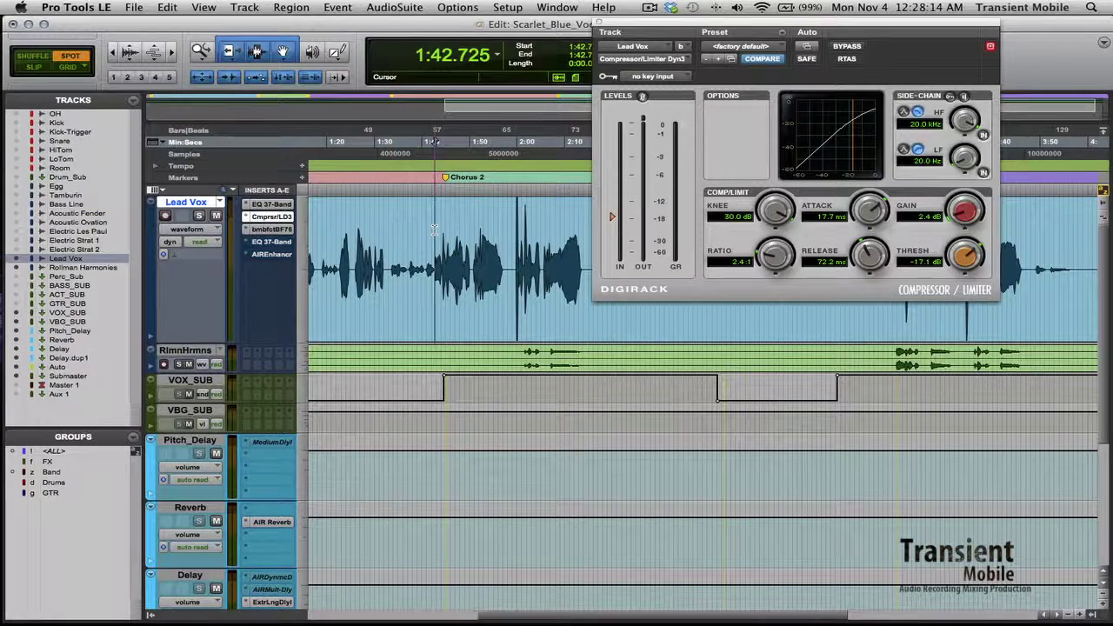
{"action": "left_click", "coordinate": [517, 222]}
{"action": "key", "text": "super+bracketright"}
{"action": "key", "text": "super+bracketright"}
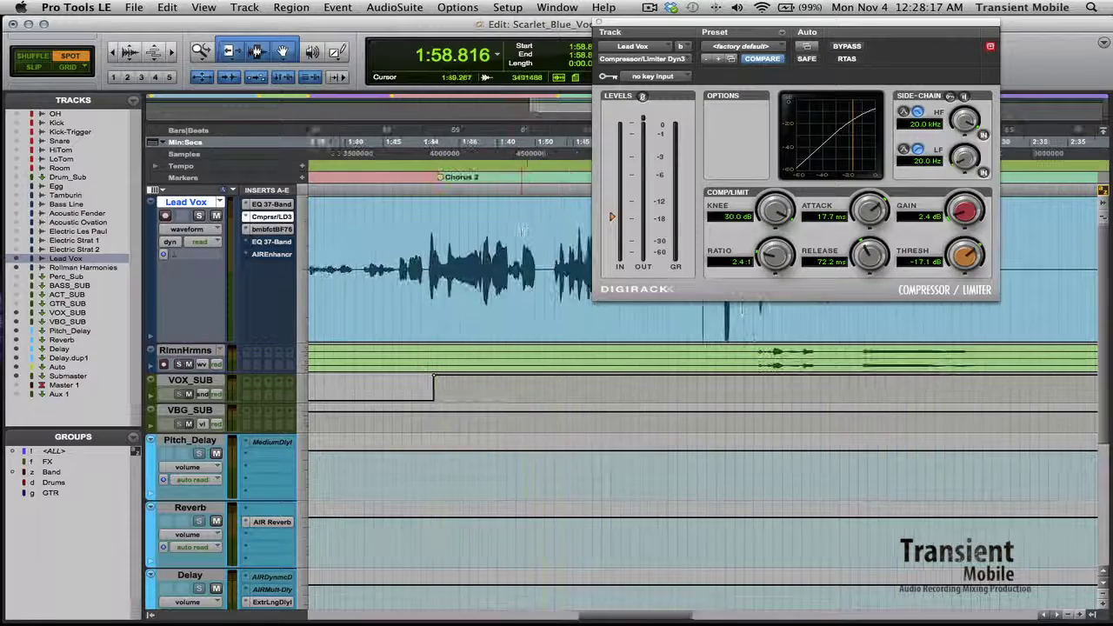
{"action": "key", "text": "super+bracketright"}
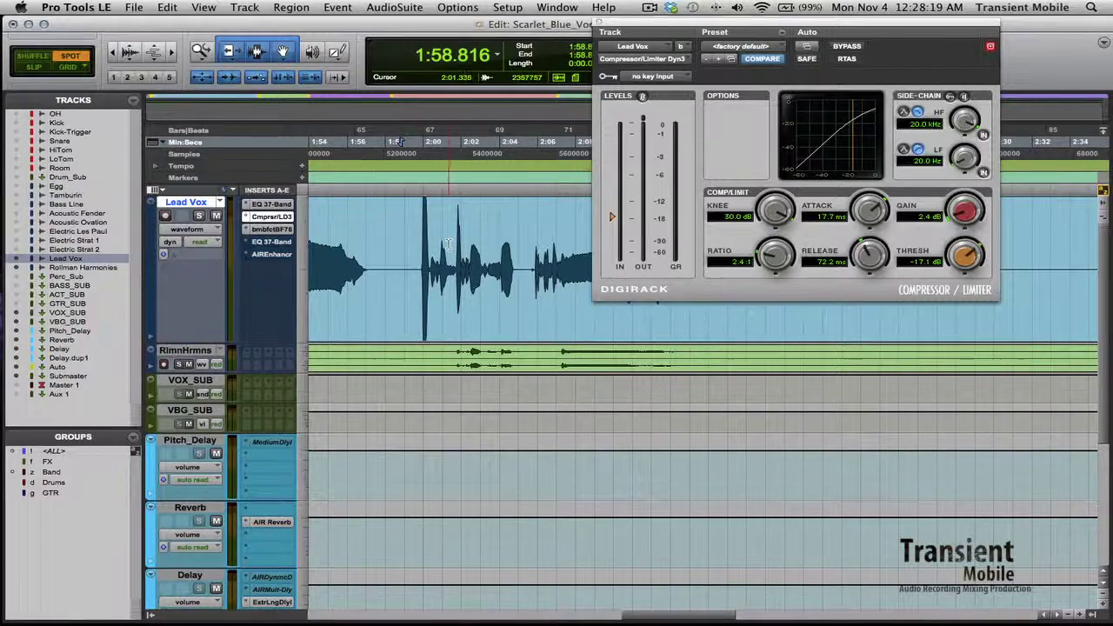
{"action": "key", "text": "super+equal"}
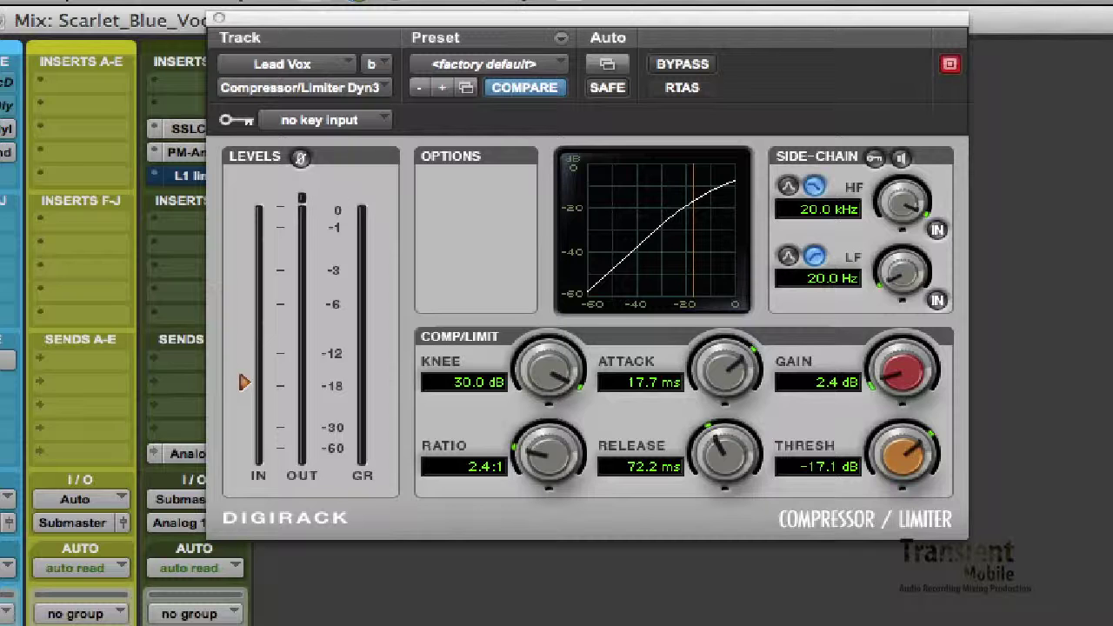
{"action": "left_click", "coordinate": [218, 19]}
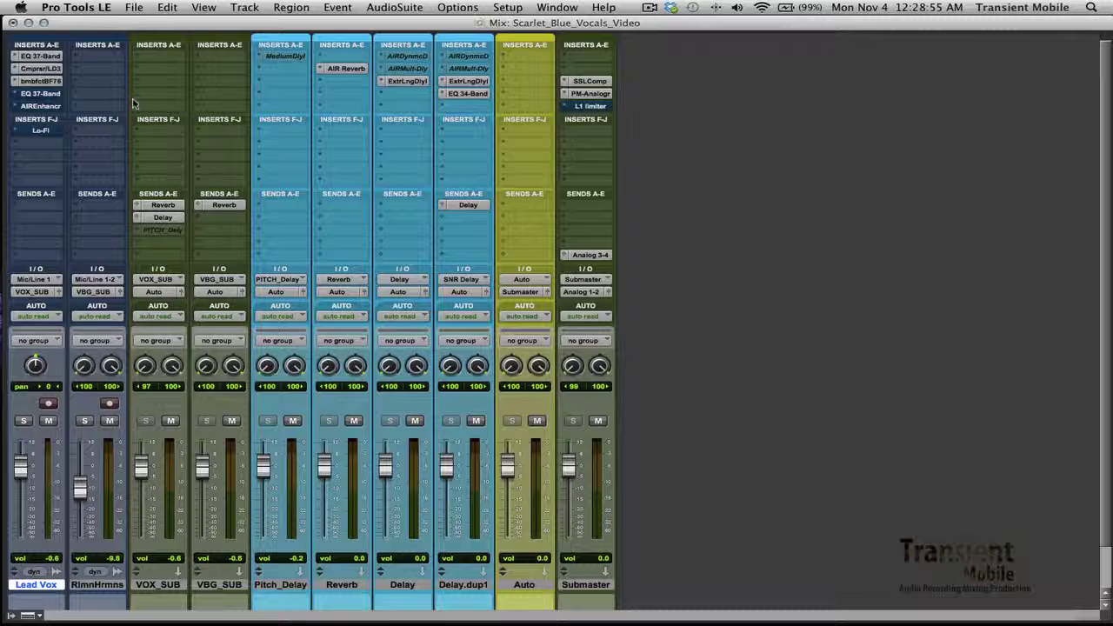
- Set the playback start to 2:40.751 in the Edit window and return to the mixer
{"action": "key", "text": "super+equal"}
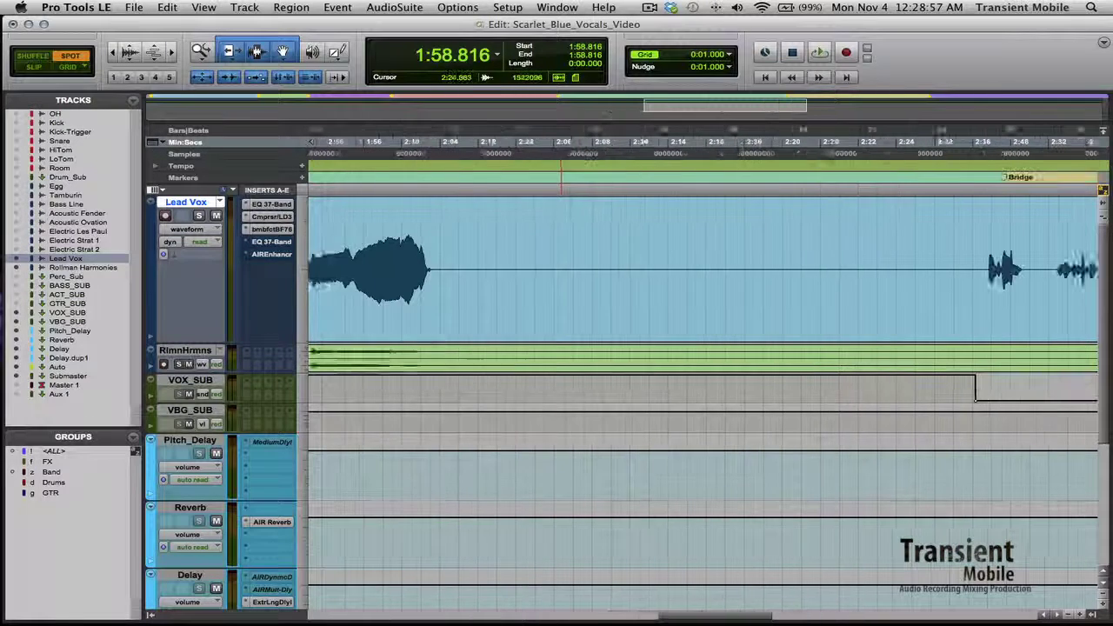
{"action": "left_click", "coordinate": [783, 258]}
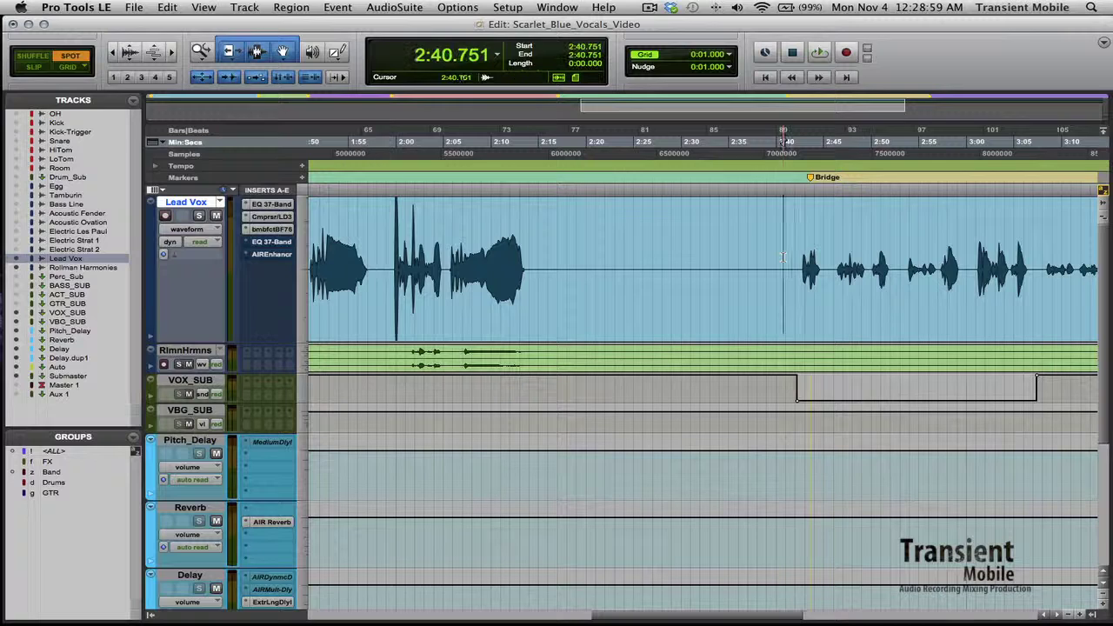
{"action": "key", "text": "super+equal"}
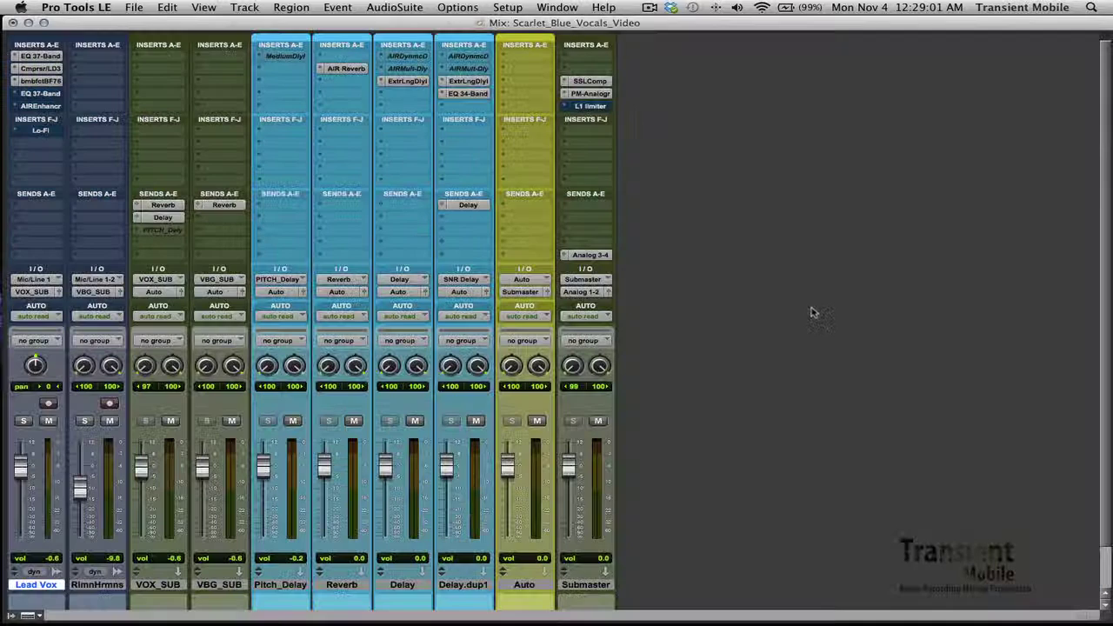
- Take Lead Vox's EQ 3 7-Band out of bypass and close the Lo-Fi settings
{"action": "left_click", "coordinate": [52, 94]}
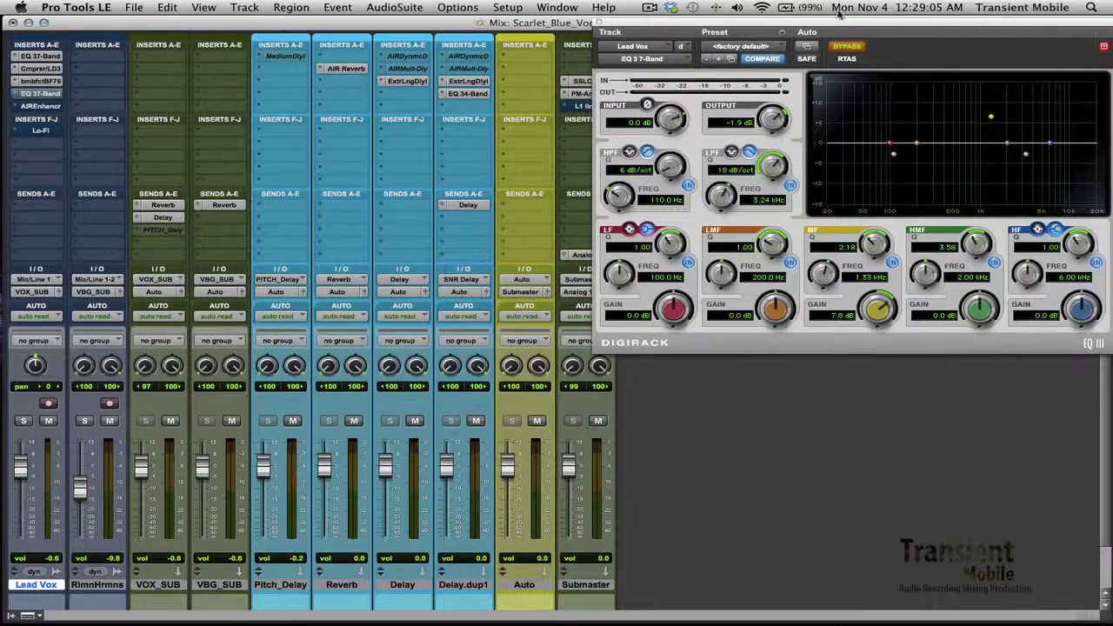
{"action": "left_click_drag", "start_coordinate": [833, 21], "coordinate": [646, 35]}
{"action": "left_click", "coordinate": [658, 59]}
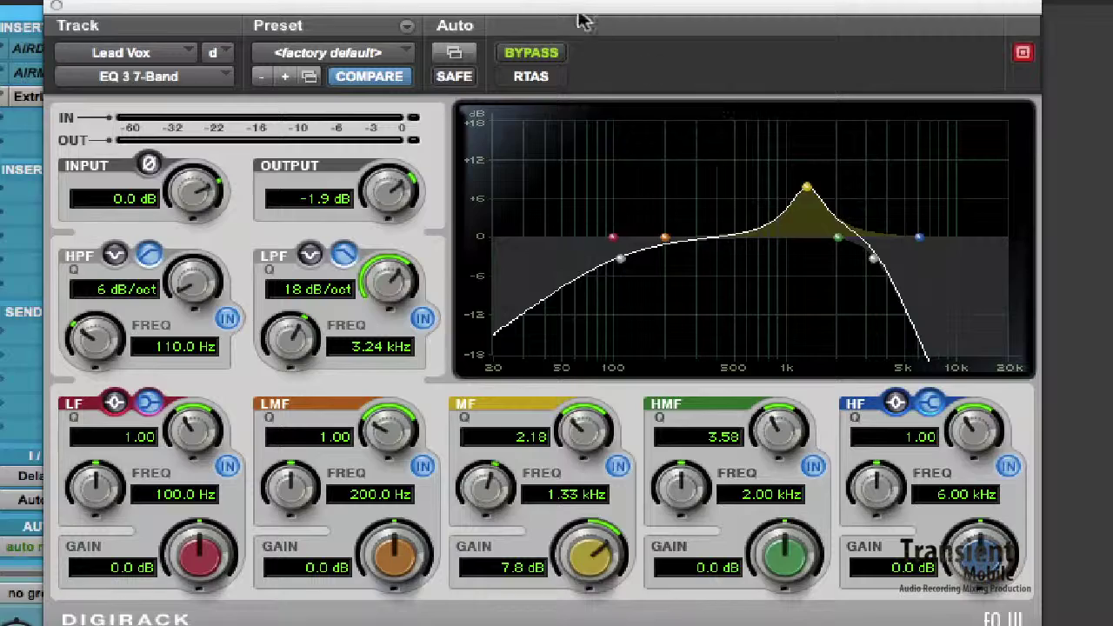
{"action": "left_click_drag", "start_coordinate": [539, 21], "coordinate": [628, 0]}
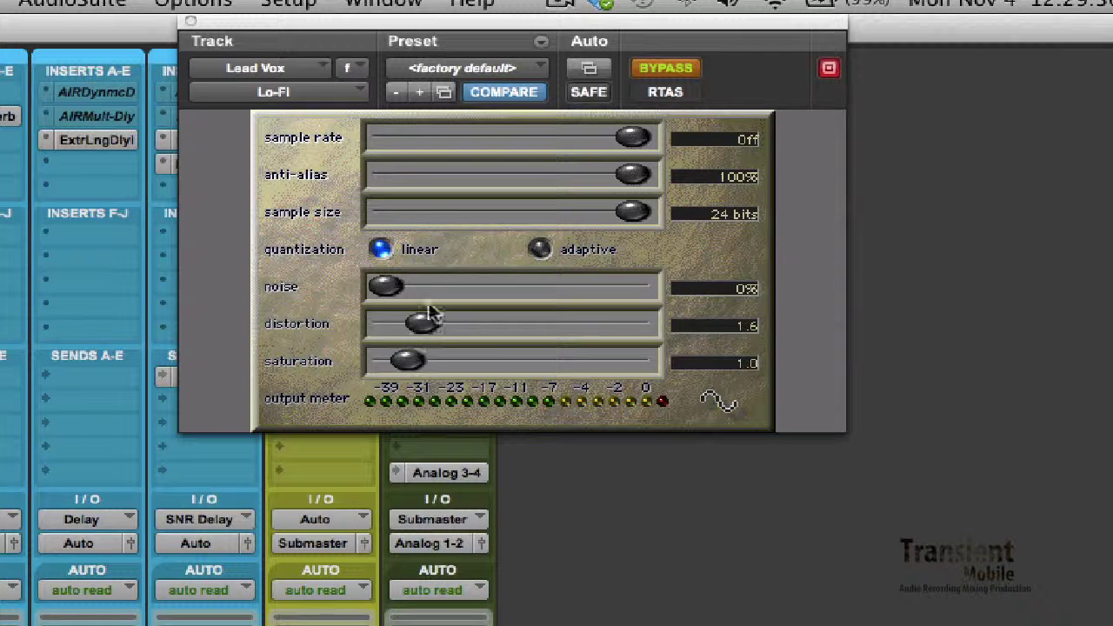
{"action": "left_click", "coordinate": [190, 21]}
{"action": "key", "text": "super+equal"}
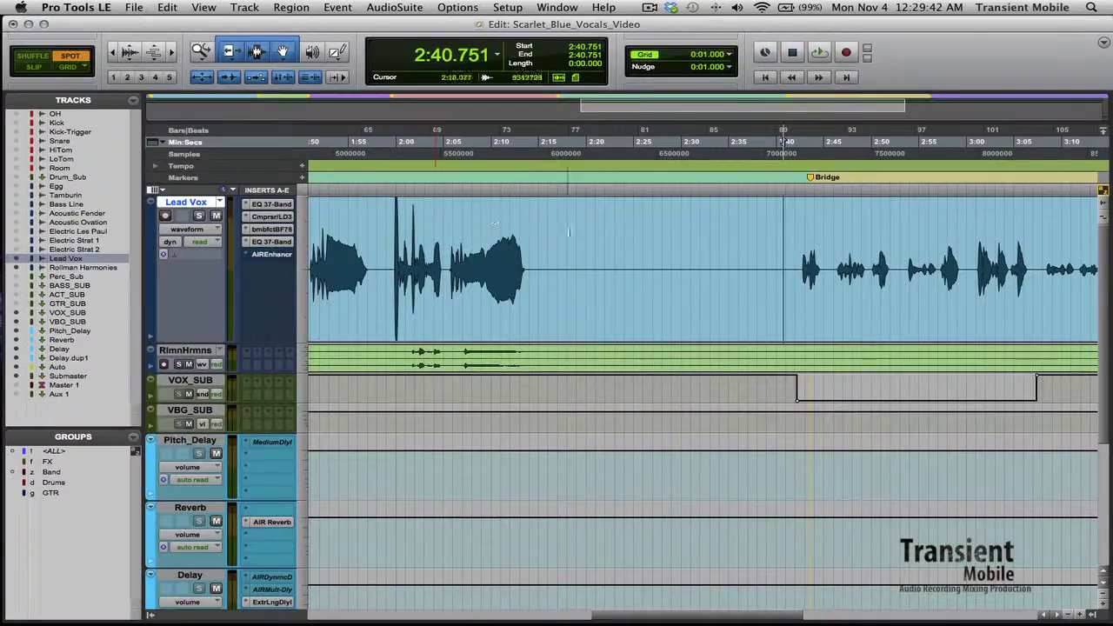
- Zoom out to Chorus 2 through Chorus 3 and play through the Bridge
{"action": "key", "text": "super+bracketleft"}
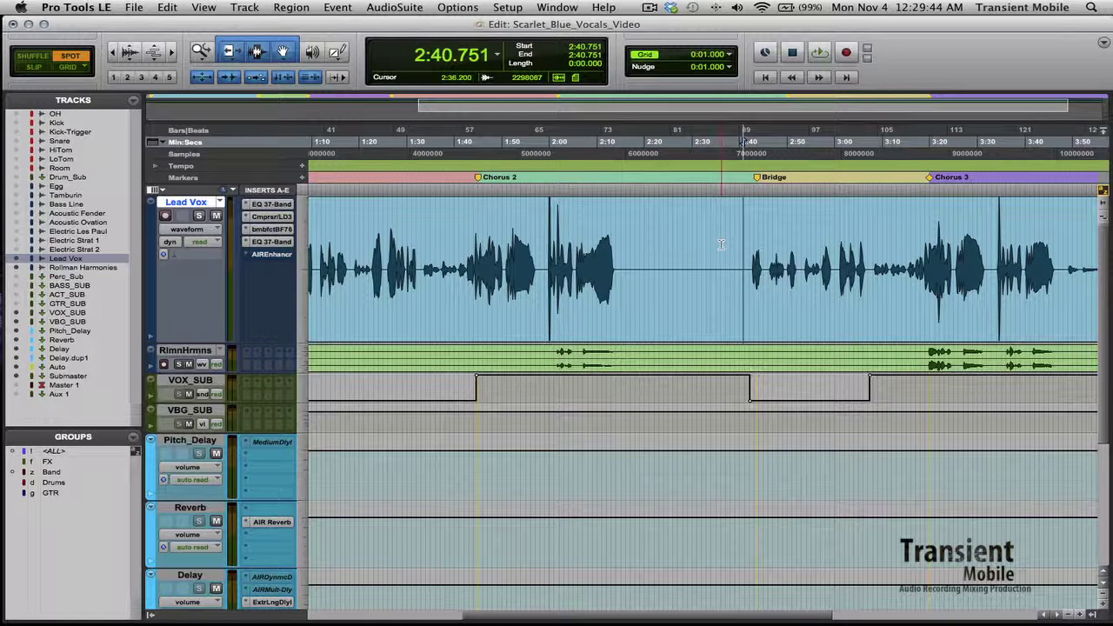
{"action": "key", "text": "space"}
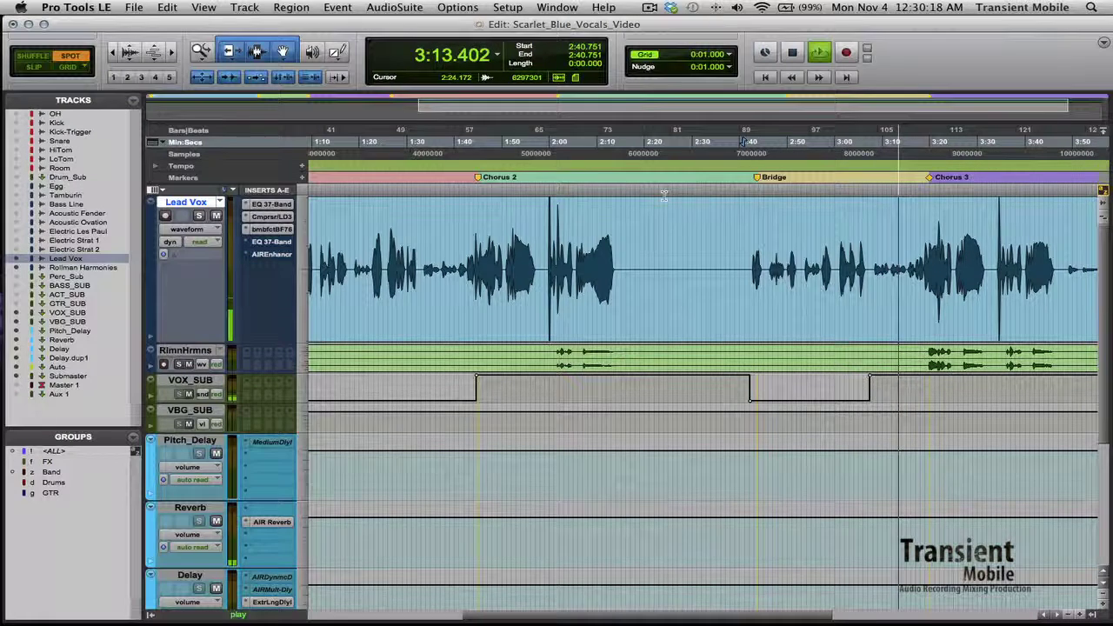
{"action": "key", "text": "super+bracketright"}
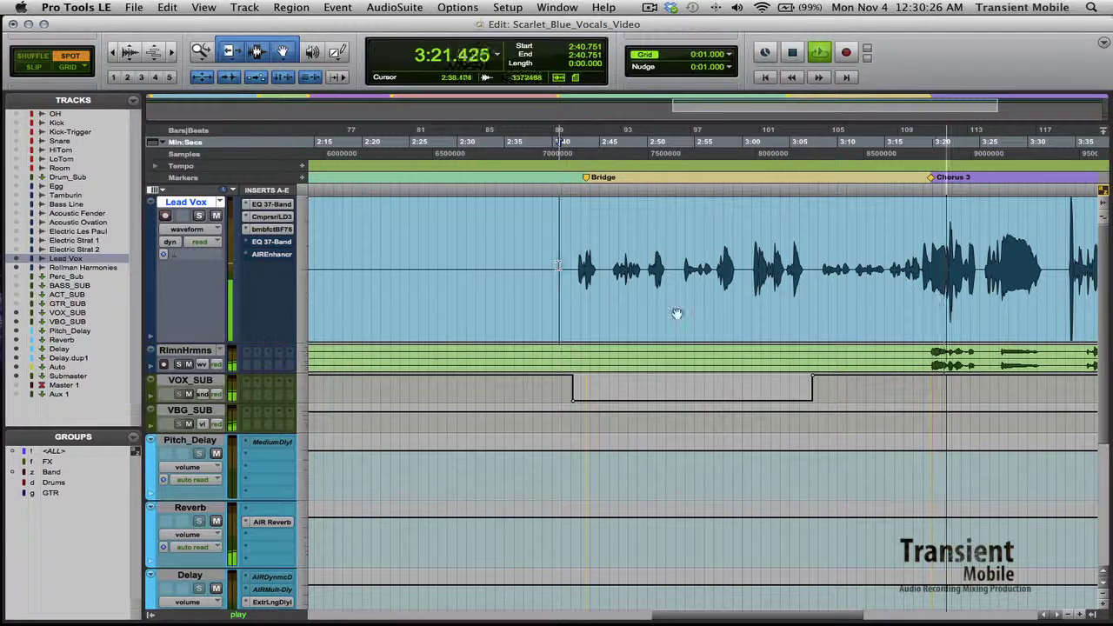
{"action": "key", "text": "space"}
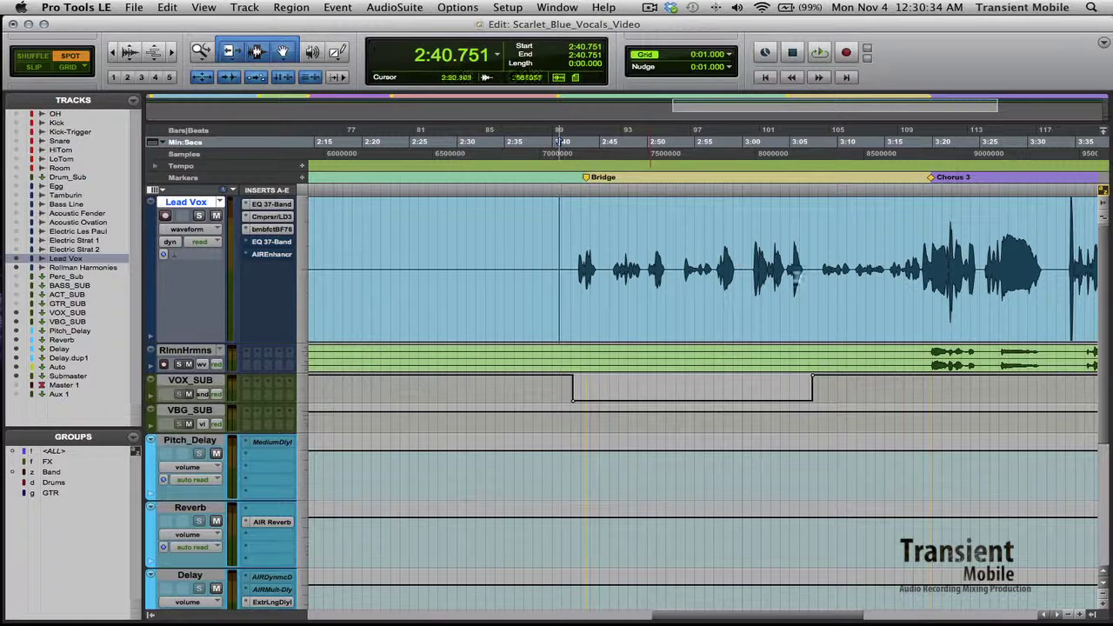
- Select the Lead Vox bridge phrase from 2:41.808 to 3:07.408 and show the mixer
{"action": "left_click", "coordinate": [569, 275]}
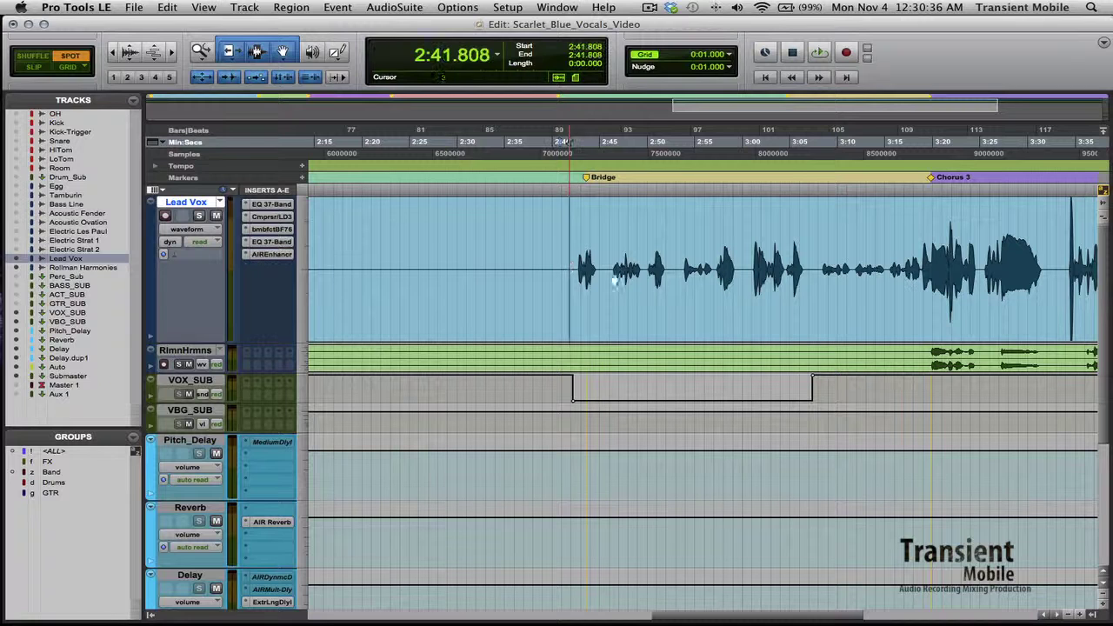
{"action": "left_click", "coordinate": [812, 275], "text": "shift"}
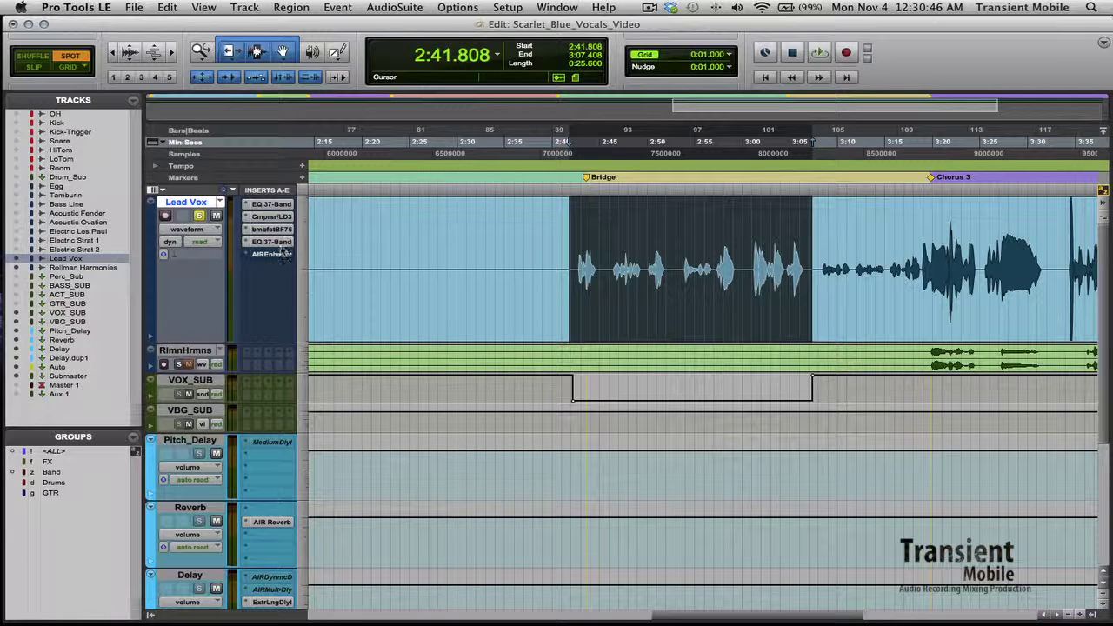
{"action": "key", "text": "super+equal"}
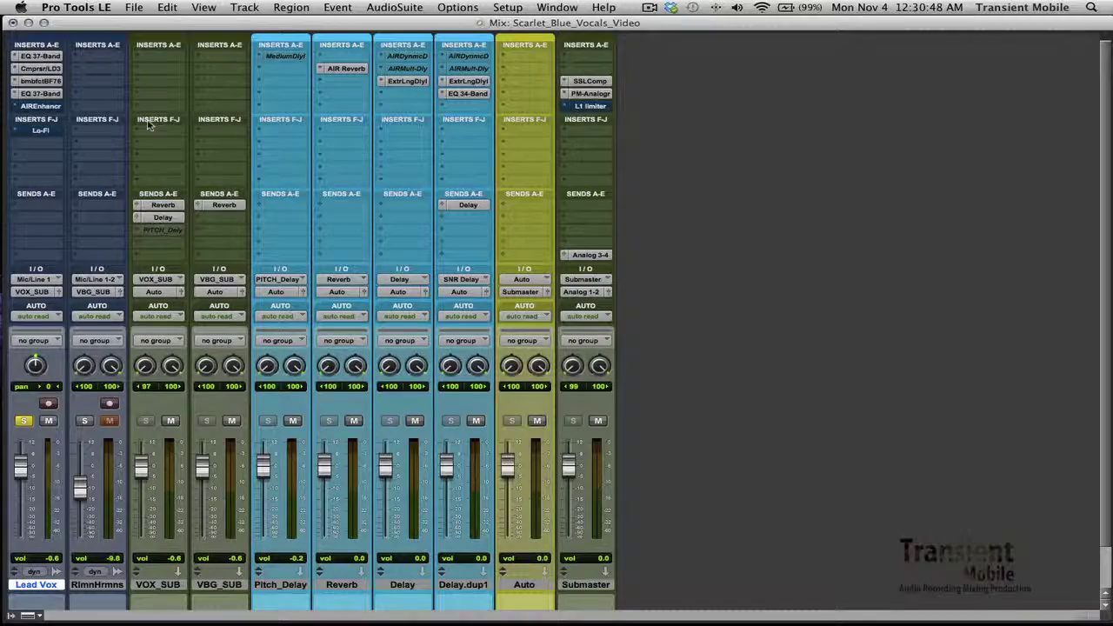
{"action": "left_click", "coordinate": [40, 93]}
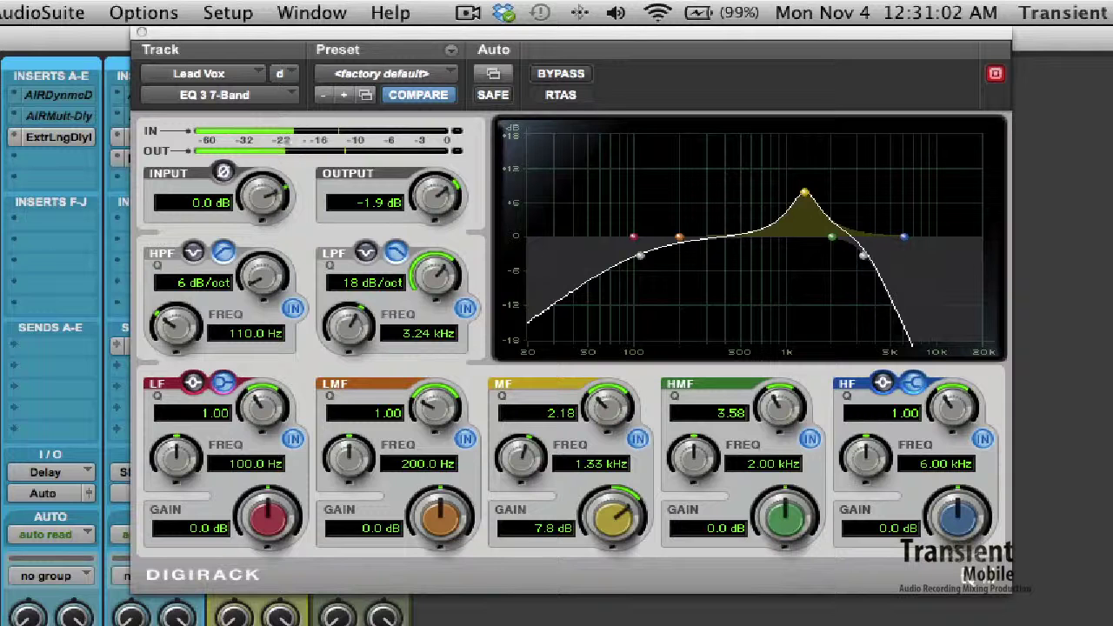
{"action": "left_click", "coordinate": [548, 75]}
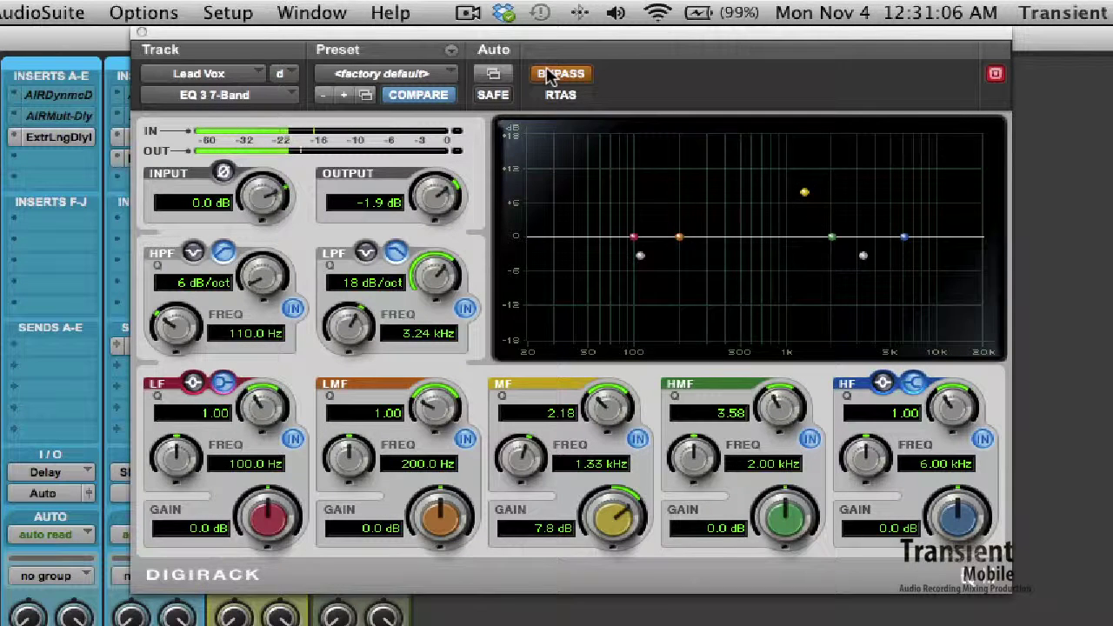
{"action": "left_click", "coordinate": [548, 76]}
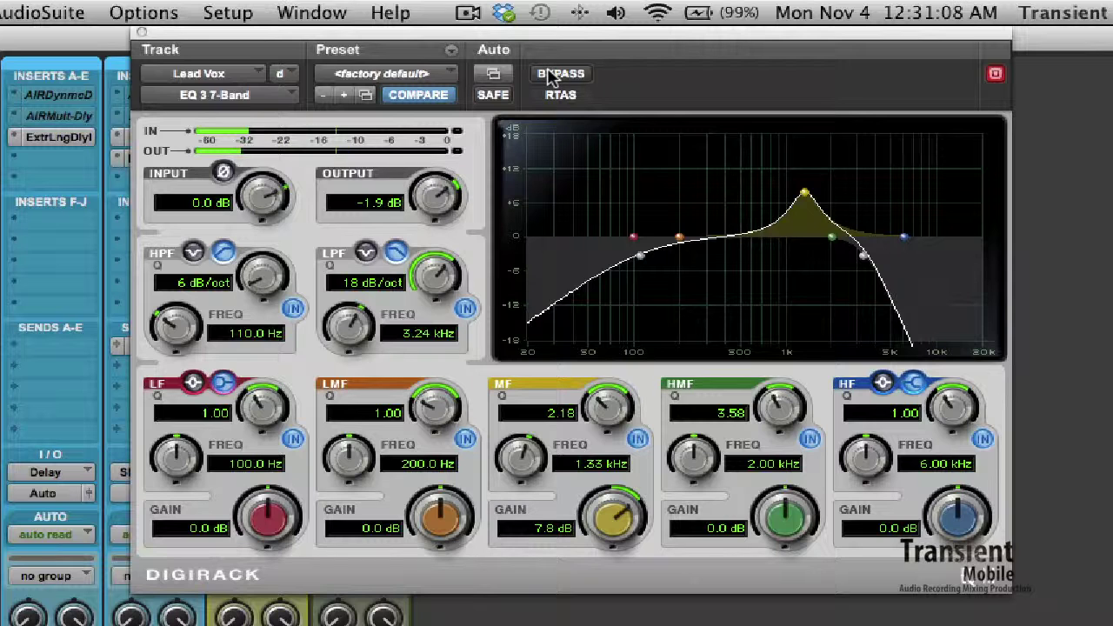
{"action": "left_click", "coordinate": [550, 76]}
{"action": "left_click", "coordinate": [551, 78]}
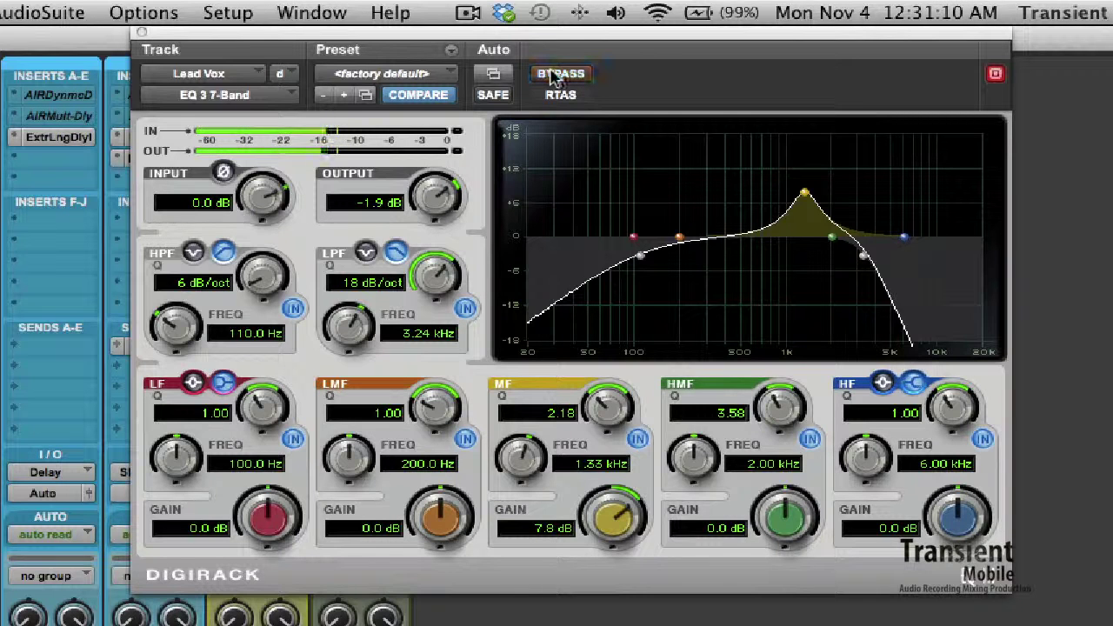
{"action": "left_click", "coordinate": [142, 35]}
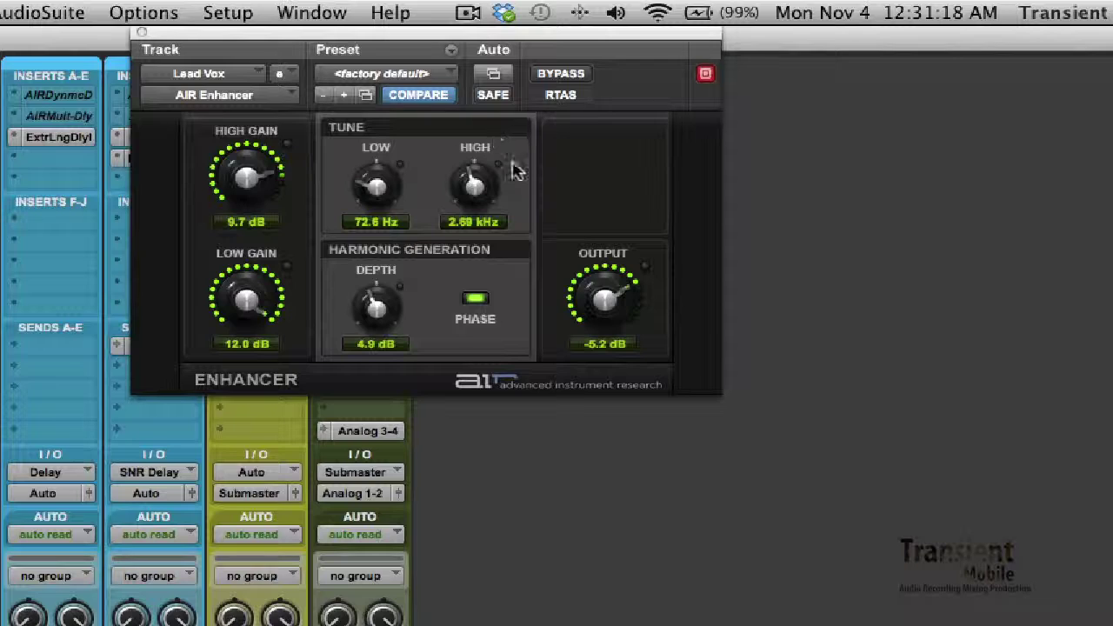
{"action": "left_click_drag", "start_coordinate": [526, 36], "coordinate": [385, 41]}
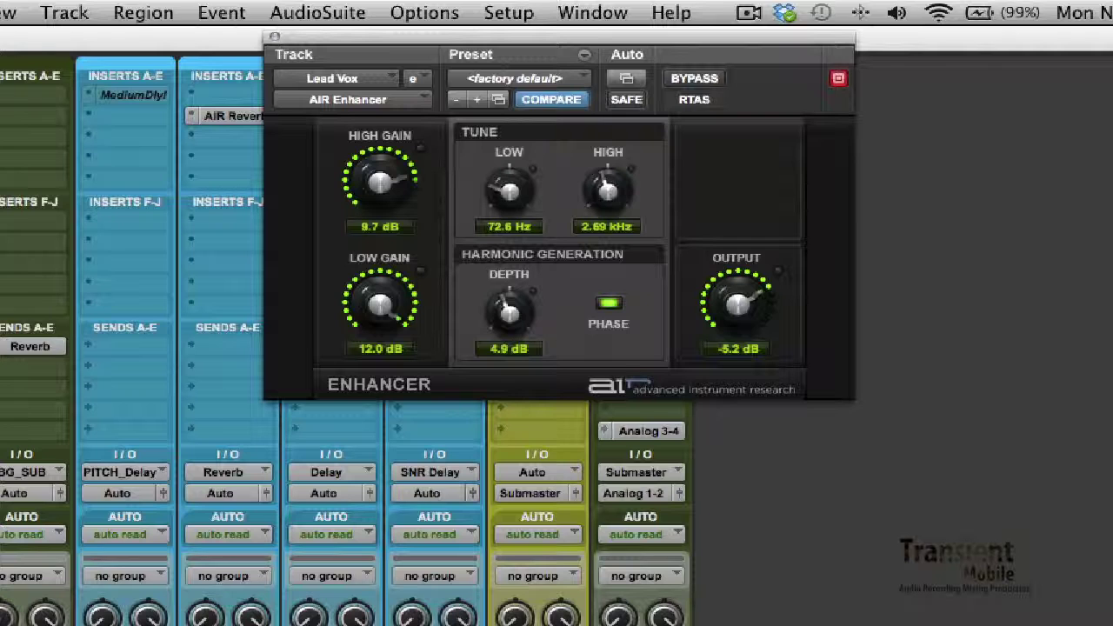
{"action": "left_click", "coordinate": [671, 84]}
{"action": "left_click", "coordinate": [671, 84]}
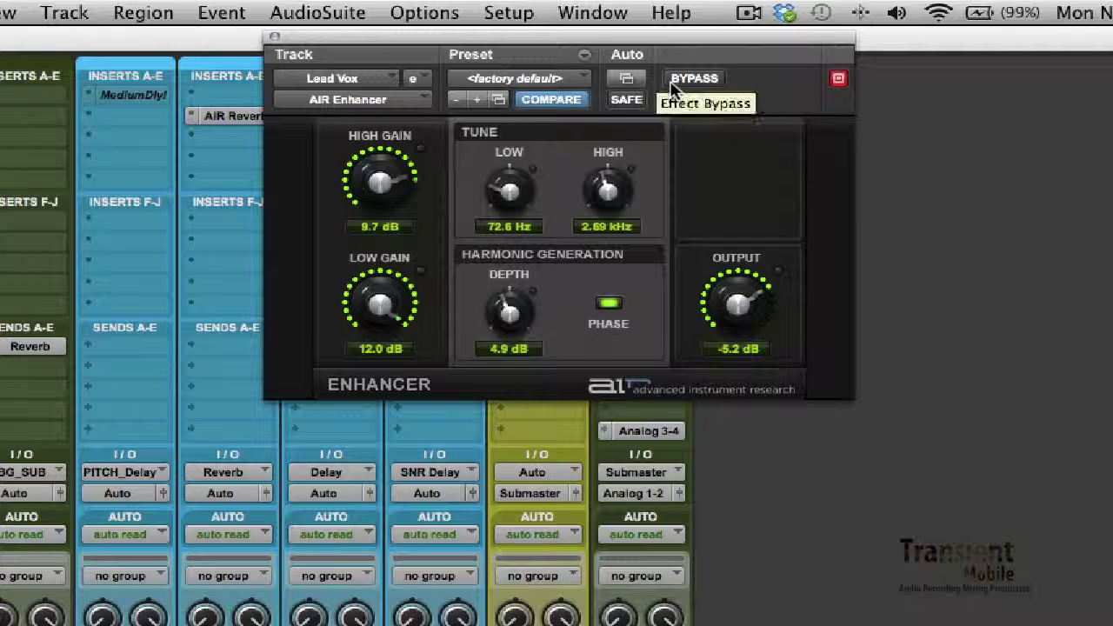
{"action": "left_click", "coordinate": [671, 84]}
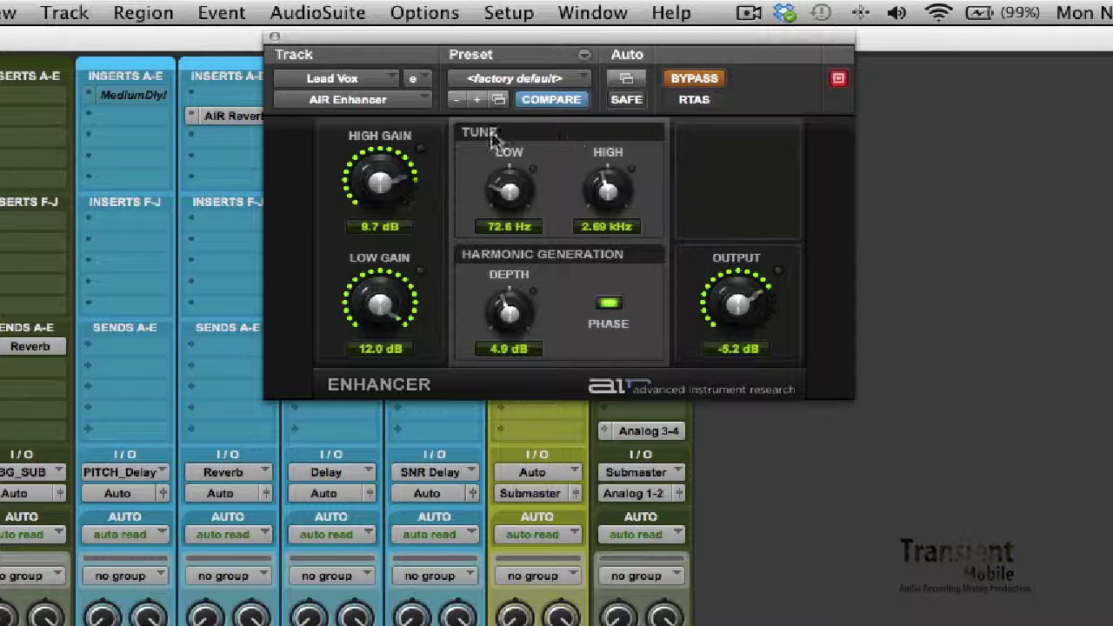
{"action": "left_click", "coordinate": [274, 38]}
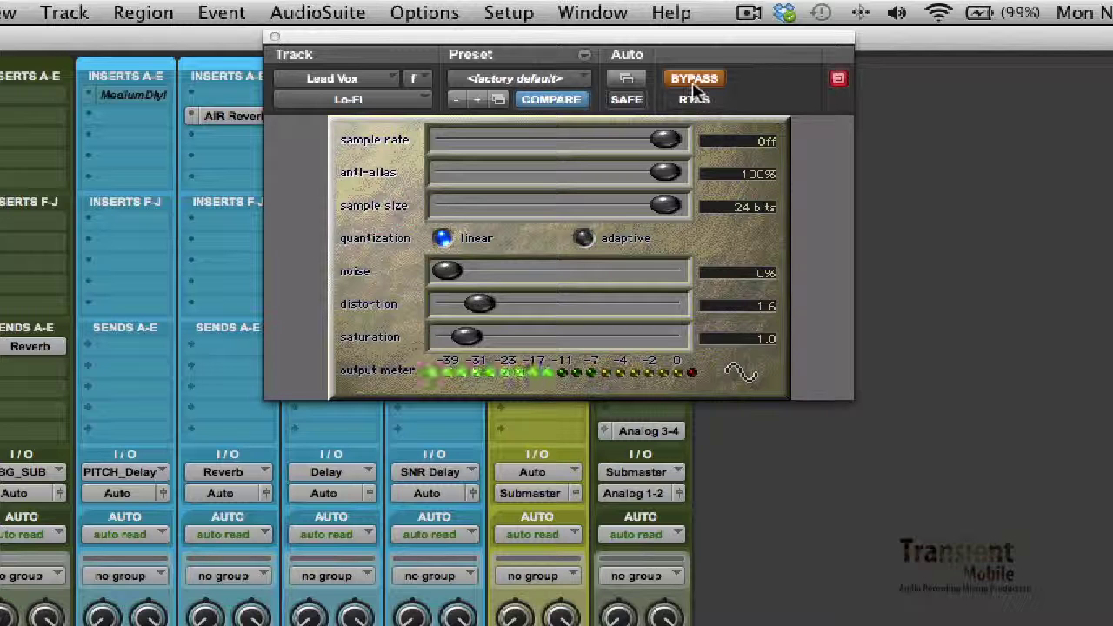
{"action": "left_click", "coordinate": [694, 80]}
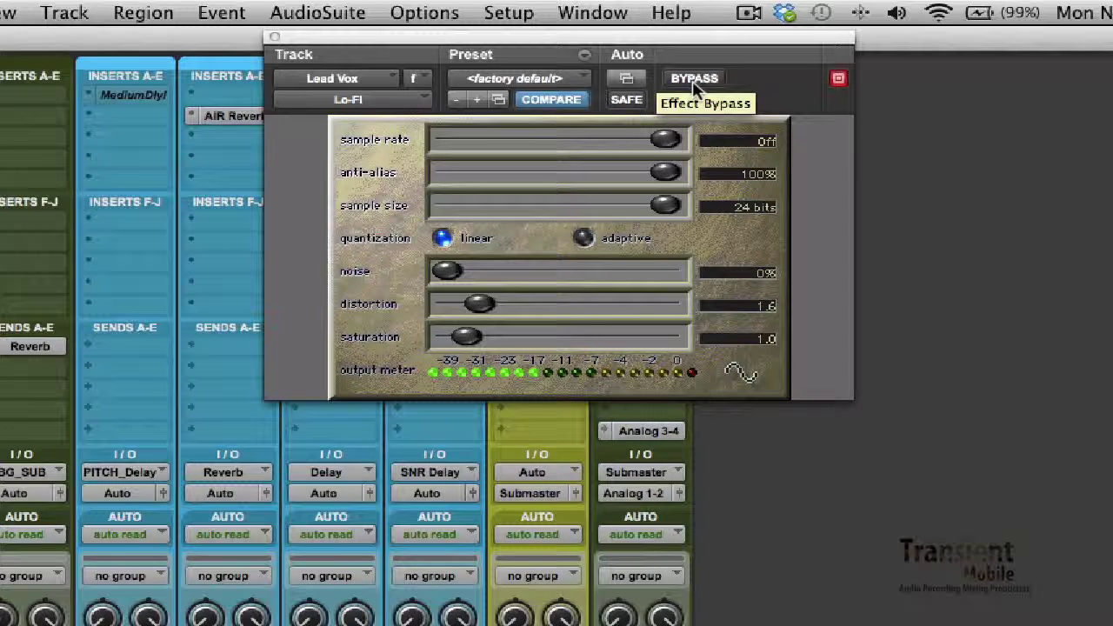
{"action": "left_click", "coordinate": [693, 80]}
{"action": "left_click", "coordinate": [693, 80]}
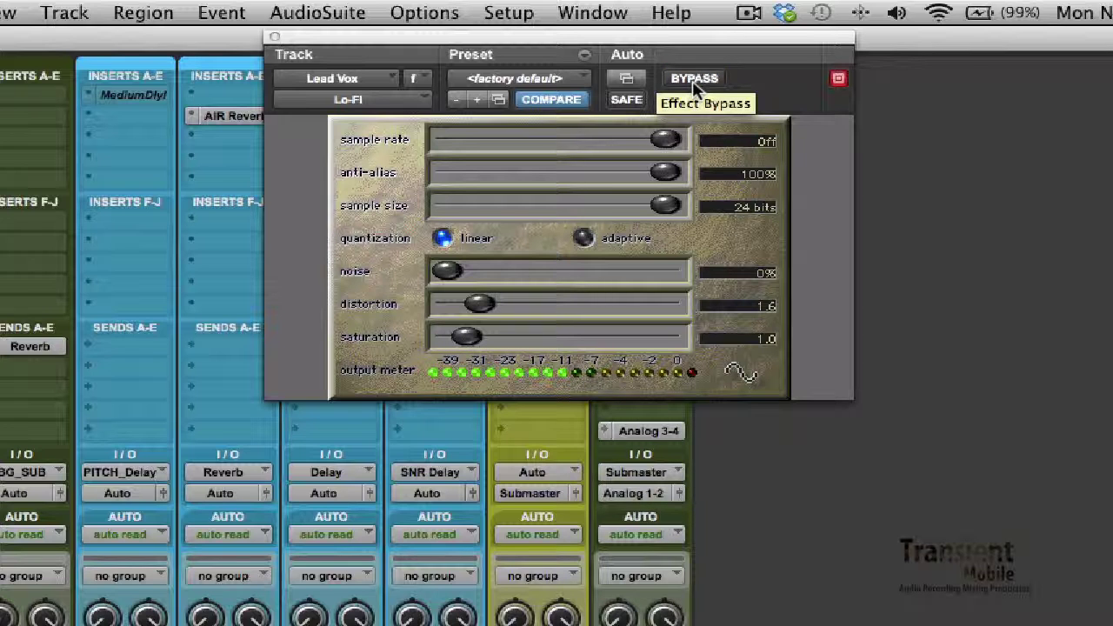
{"action": "left_click", "coordinate": [274, 36]}
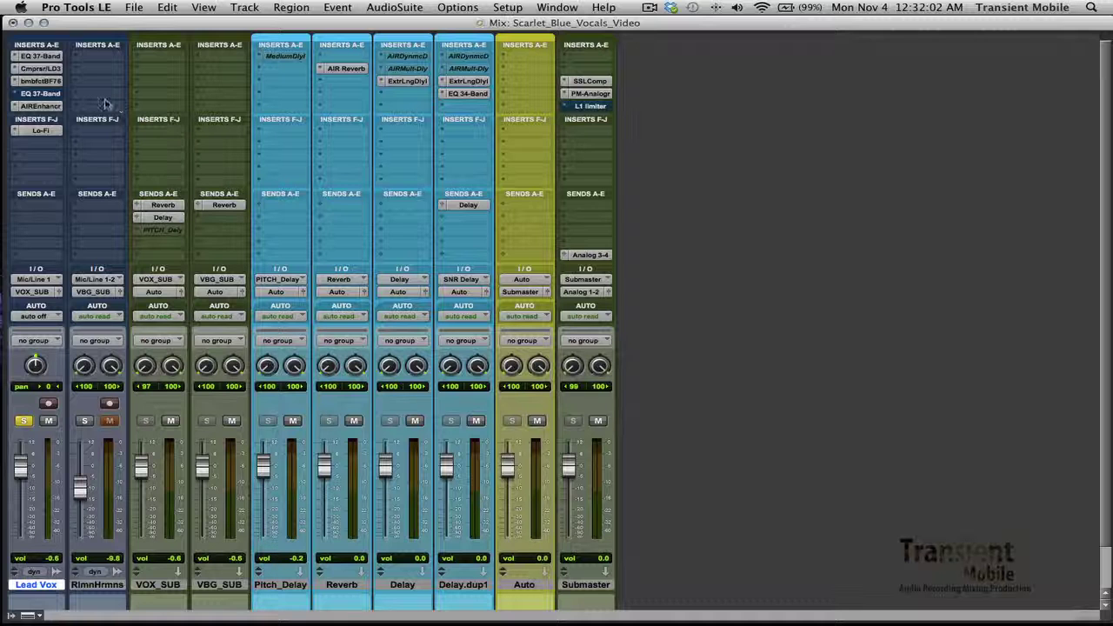
- Compare the Lead Vox EQ 3 bypassed and active during playback, then unsolo Lead Vox
{"action": "left_click", "coordinate": [41, 94]}
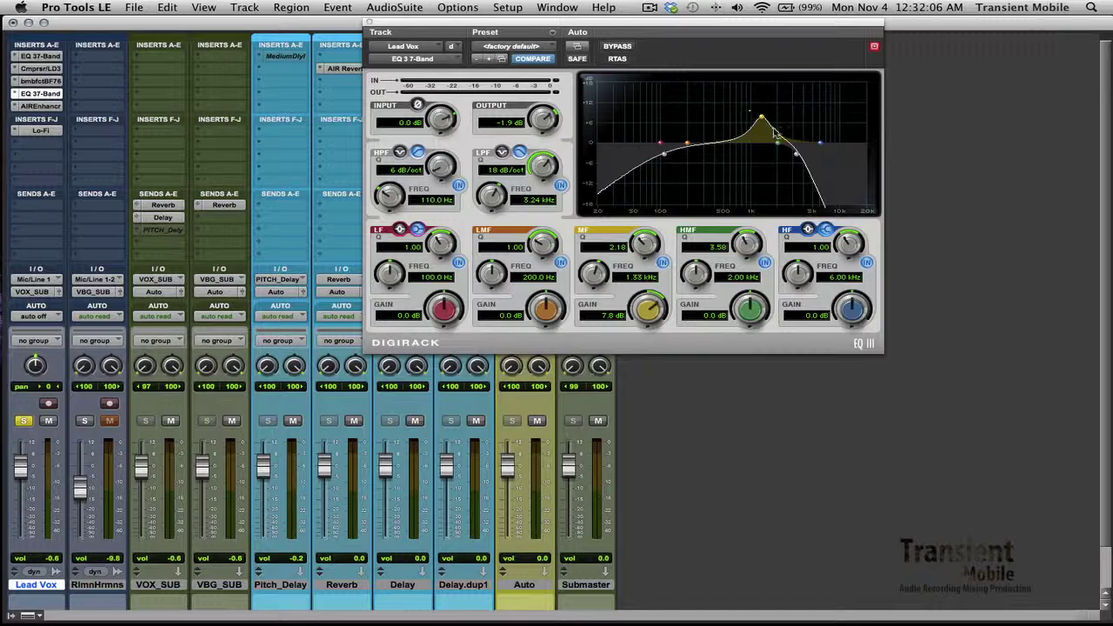
{"action": "left_click_drag", "start_coordinate": [634, 24], "coordinate": [729, 23]}
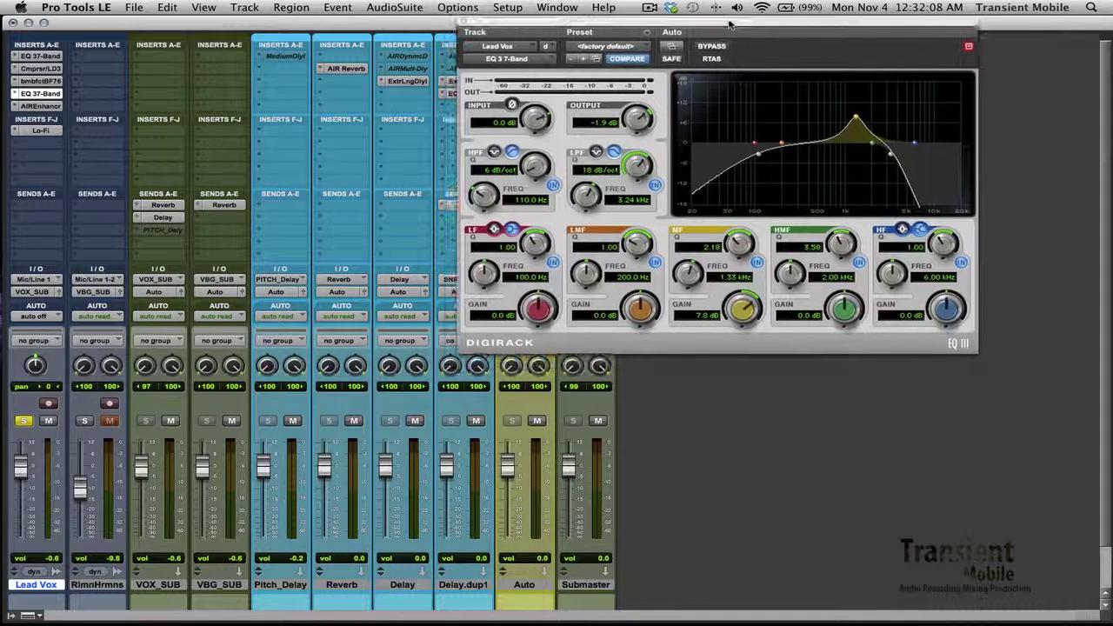
{"action": "key", "text": "space"}
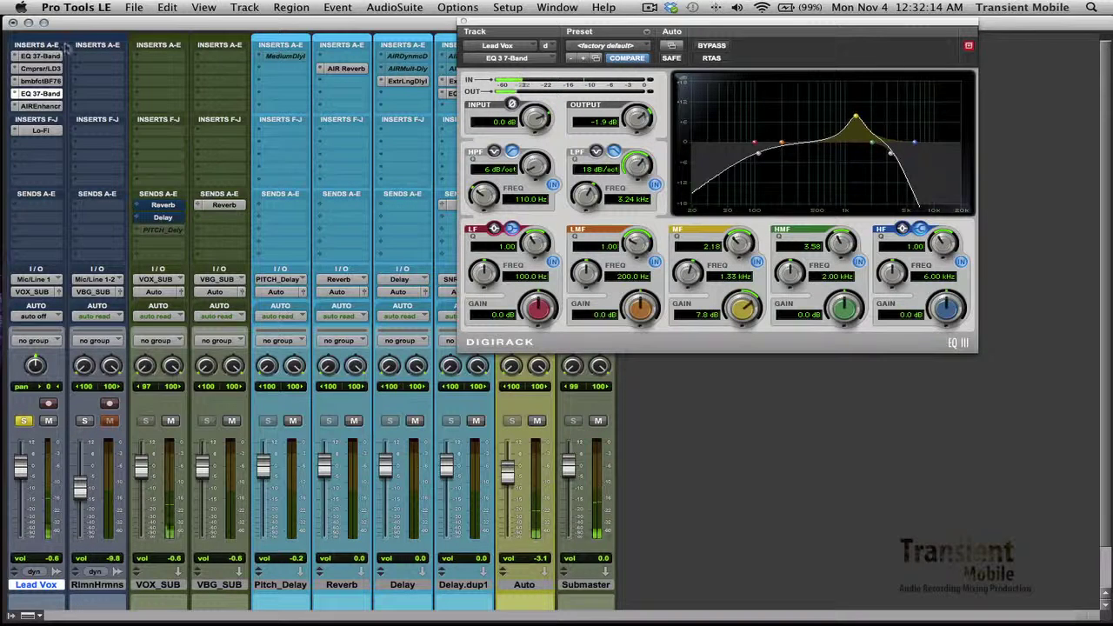
{"action": "left_click", "coordinate": [56, 96], "text": "super"}
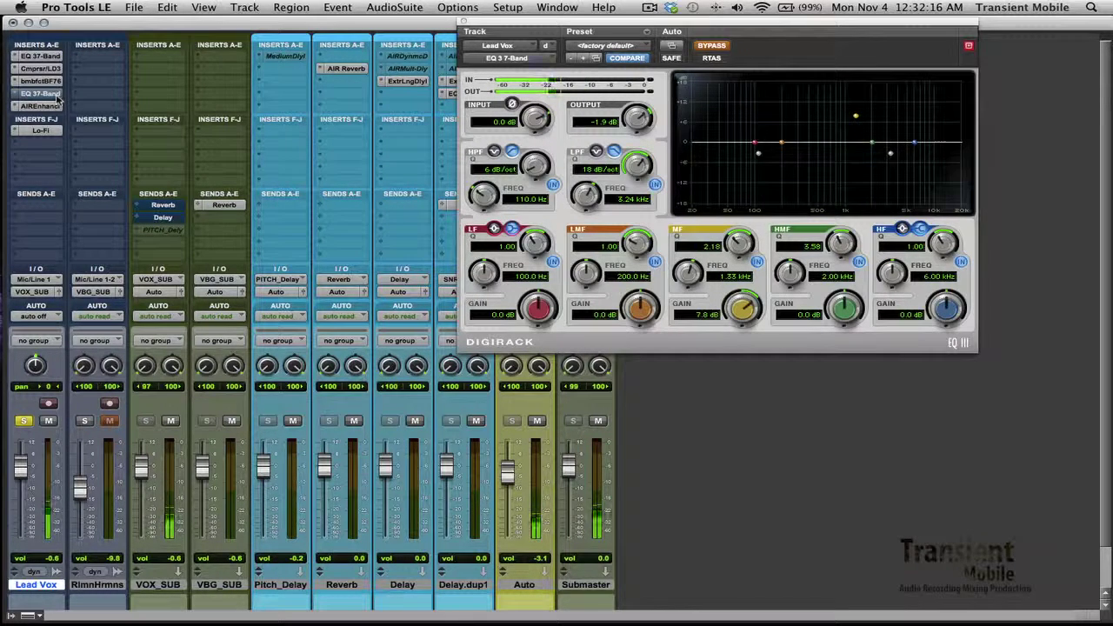
{"action": "left_click", "coordinate": [56, 96], "text": "super"}
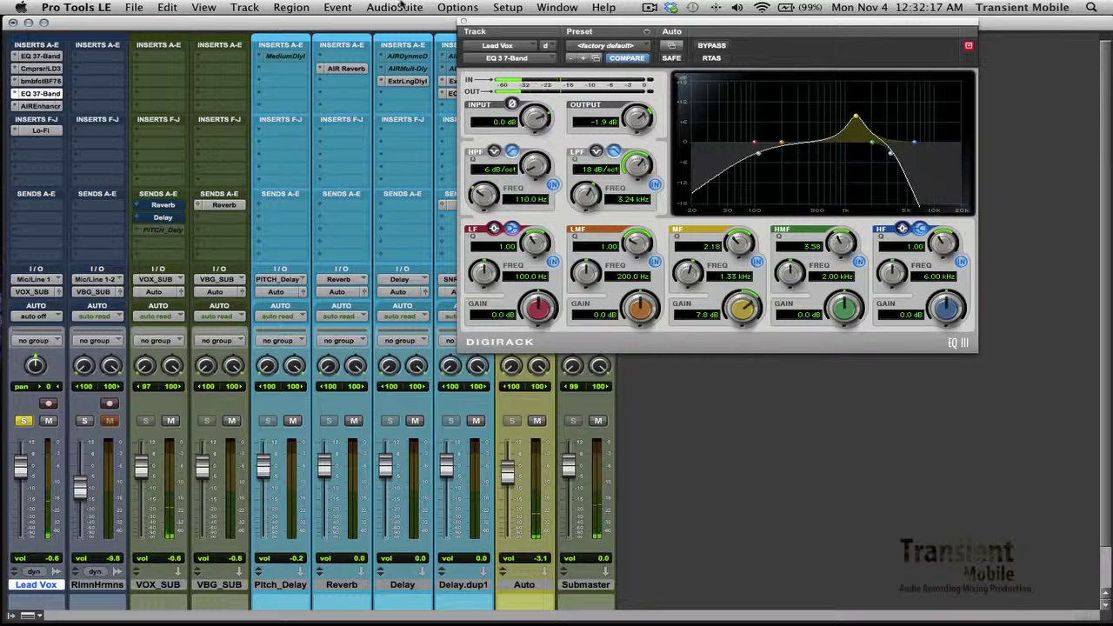
{"action": "left_click", "coordinate": [465, 21]}
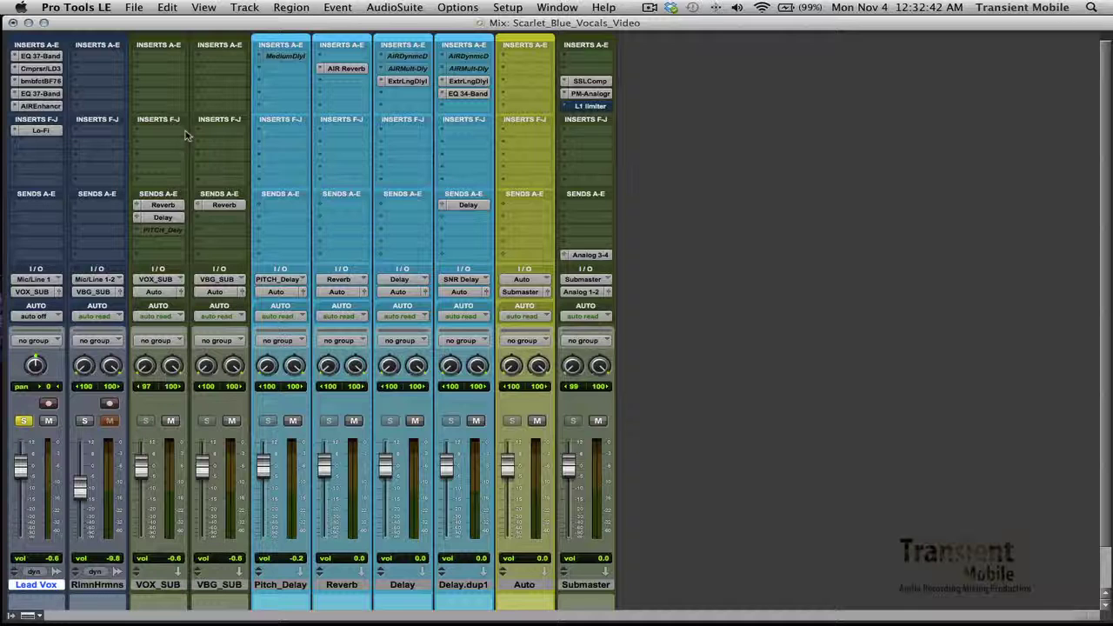
{"action": "left_click", "coordinate": [25, 421]}
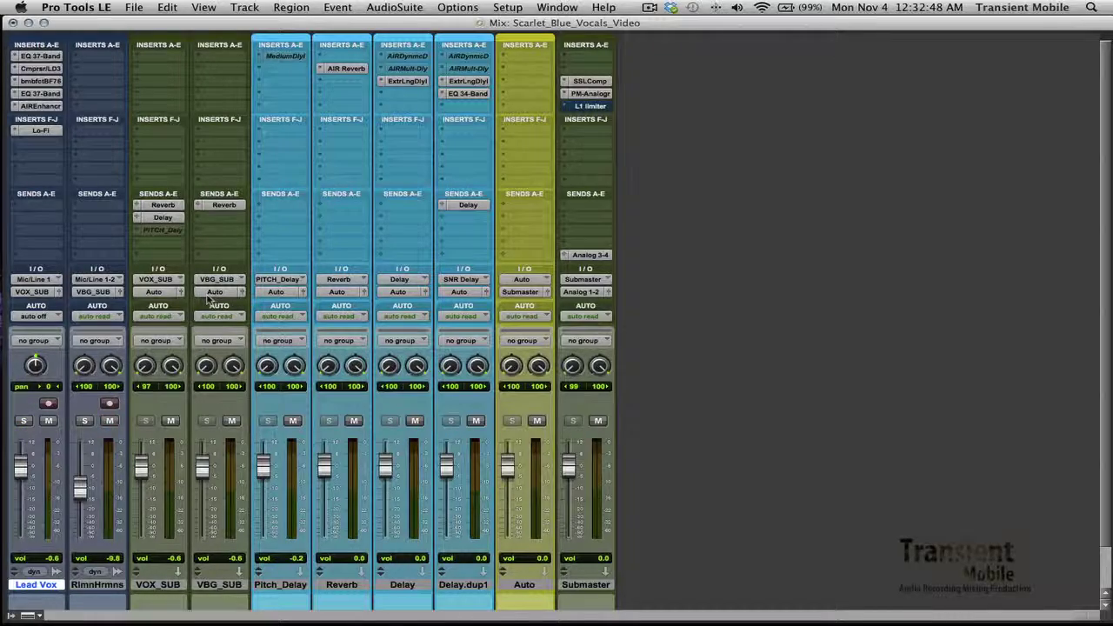
- Jump to the session start, make VOX_SUB taller, and select its channel in the mixer
{"action": "key", "text": "super+equal"}
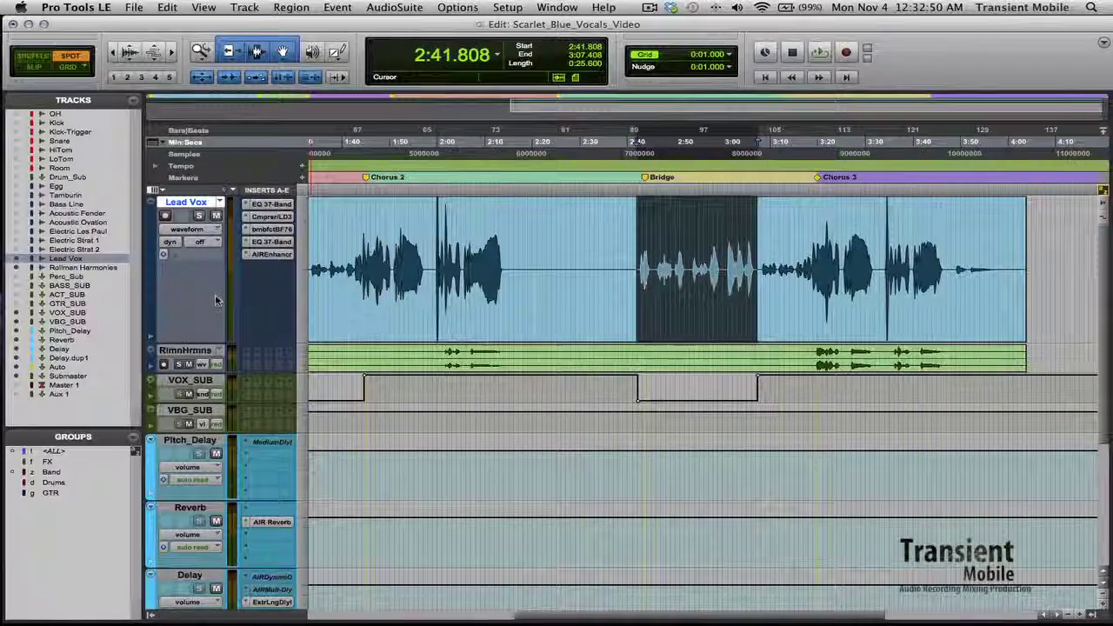
{"action": "key", "text": "Home"}
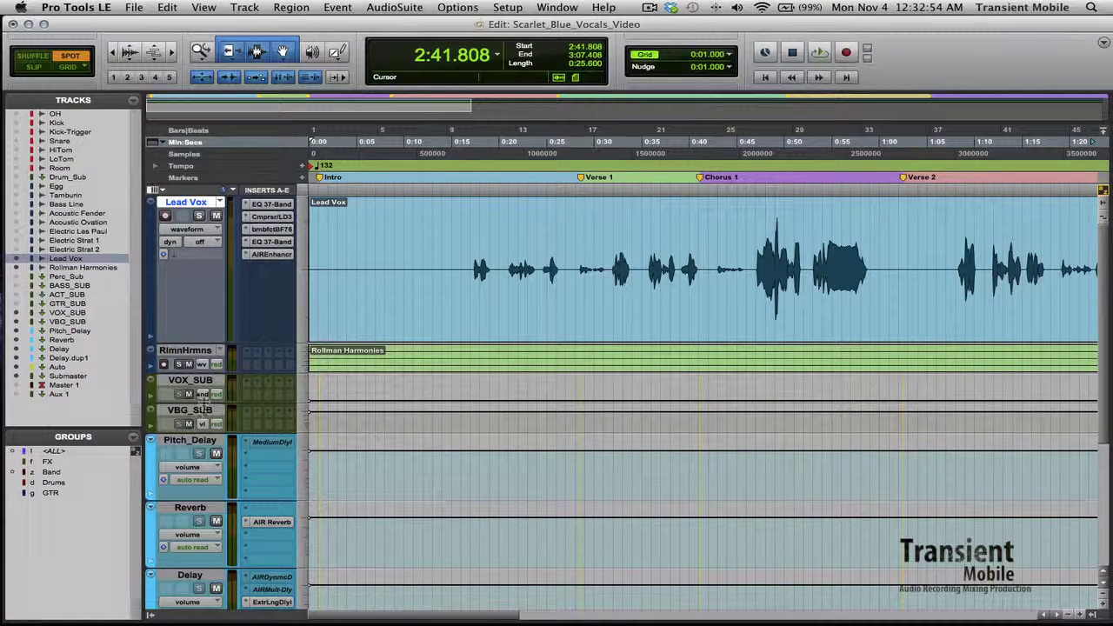
{"action": "left_click_drag", "start_coordinate": [207, 405], "coordinate": [207, 416]}
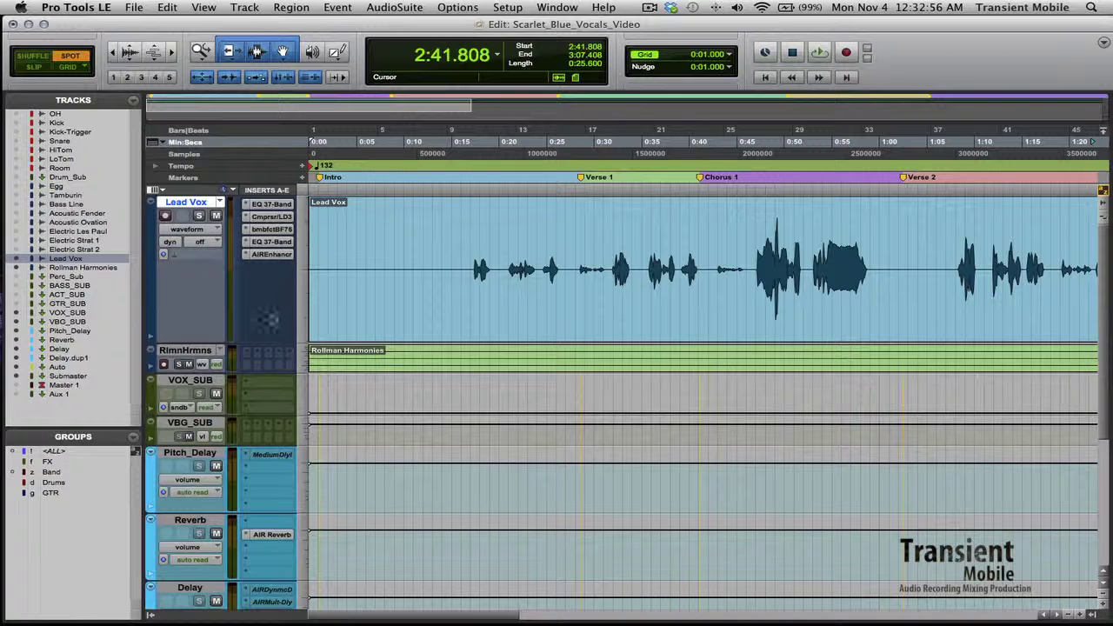
{"action": "left_click_drag", "start_coordinate": [204, 414], "coordinate": [205, 426]}
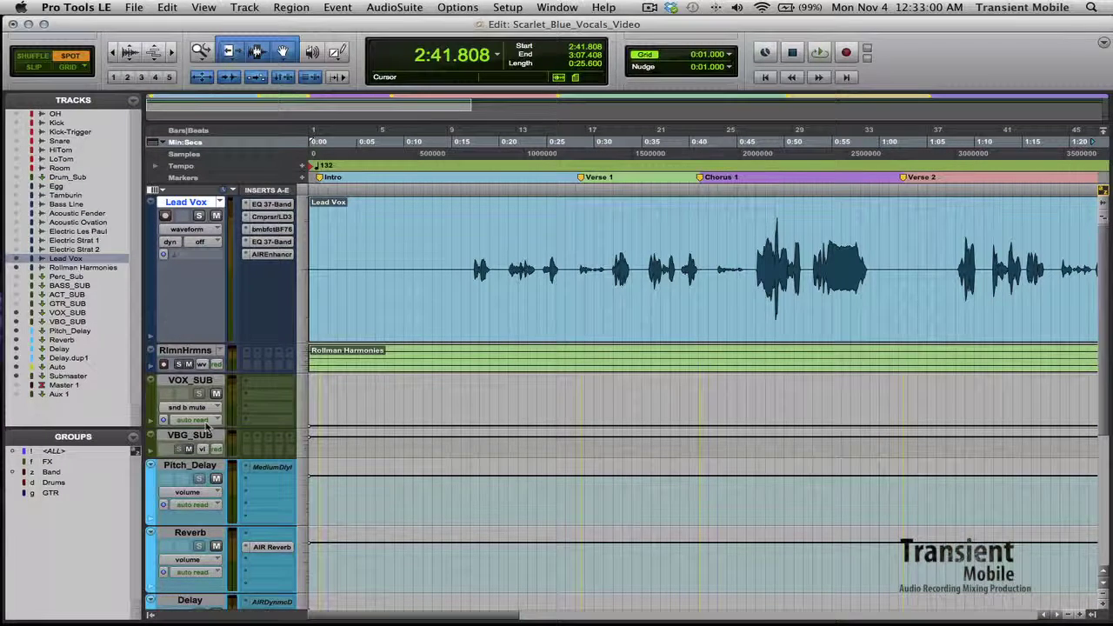
{"action": "key", "text": "super+equal"}
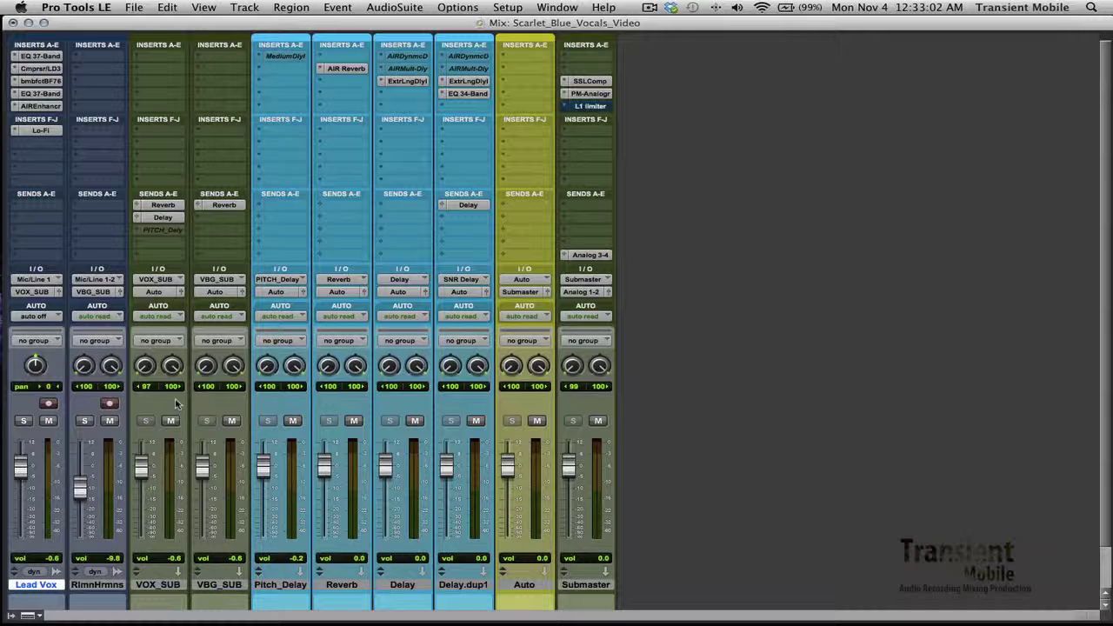
{"action": "left_click", "coordinate": [166, 584]}
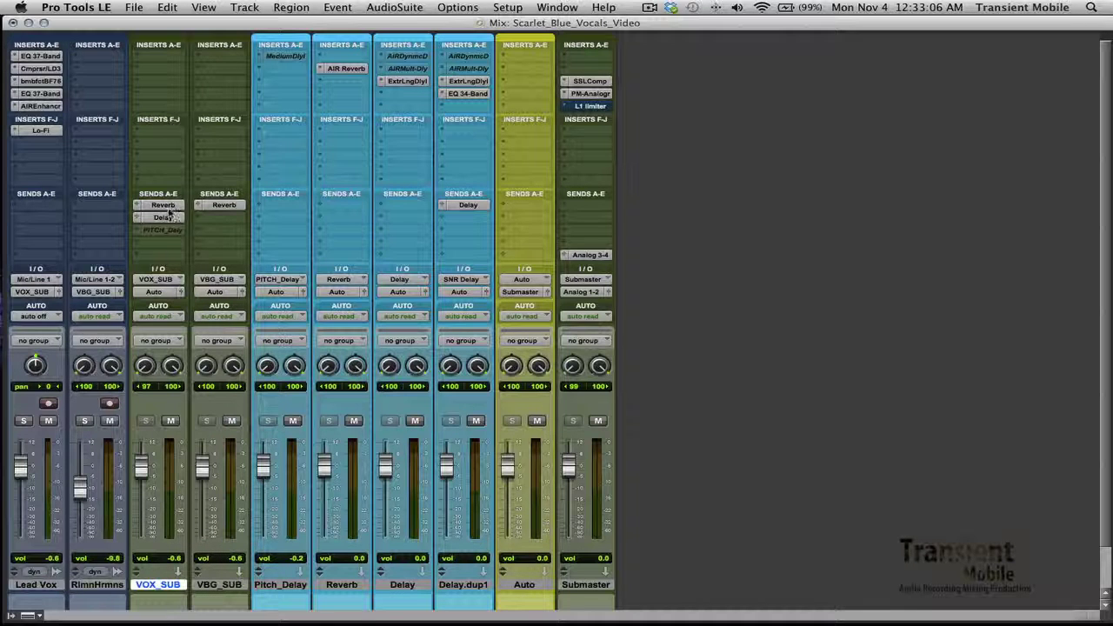
{"action": "key", "text": "super+equal"}
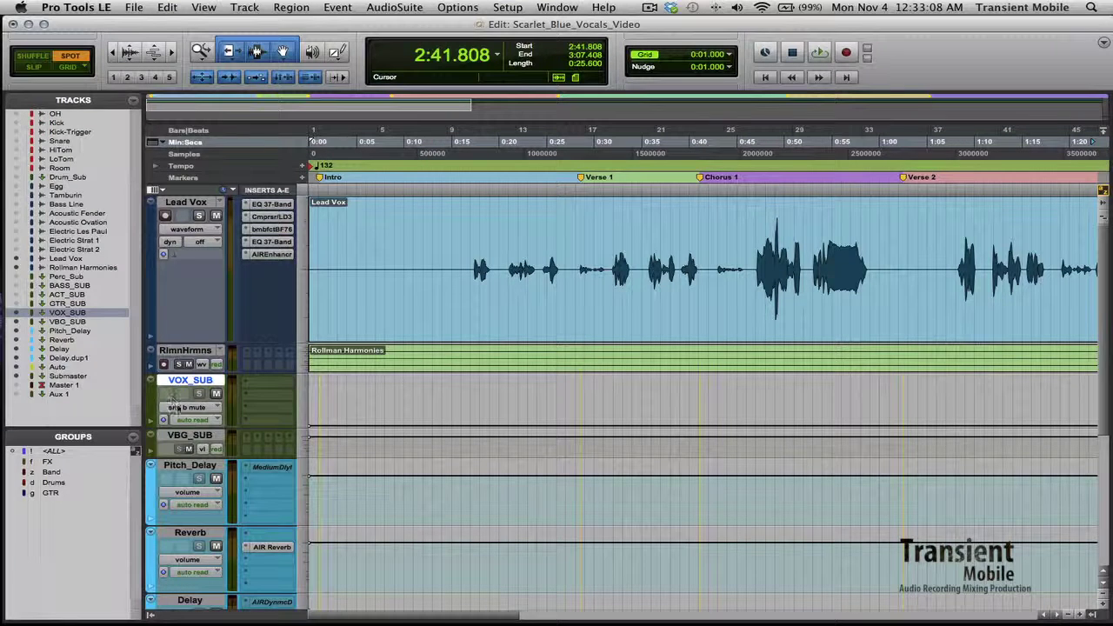
- Show VOX_SUB's (snd a) Reverb level automation in a tall lane, zoomed out over the song
{"action": "left_click_drag", "start_coordinate": [180, 424], "coordinate": [184, 474]}
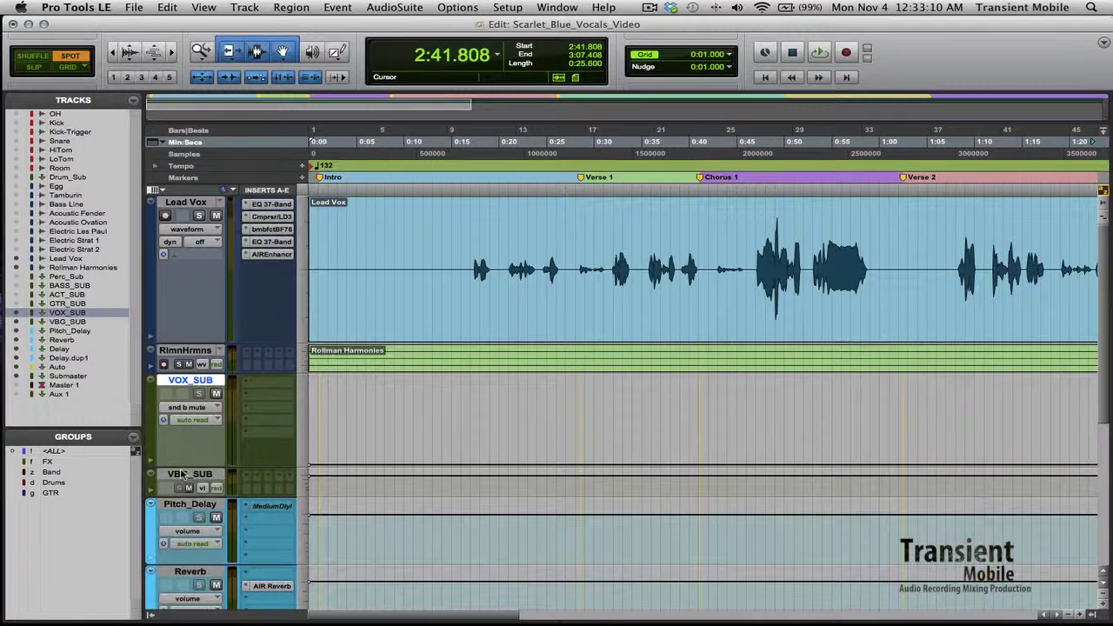
{"action": "left_click", "coordinate": [179, 408]}
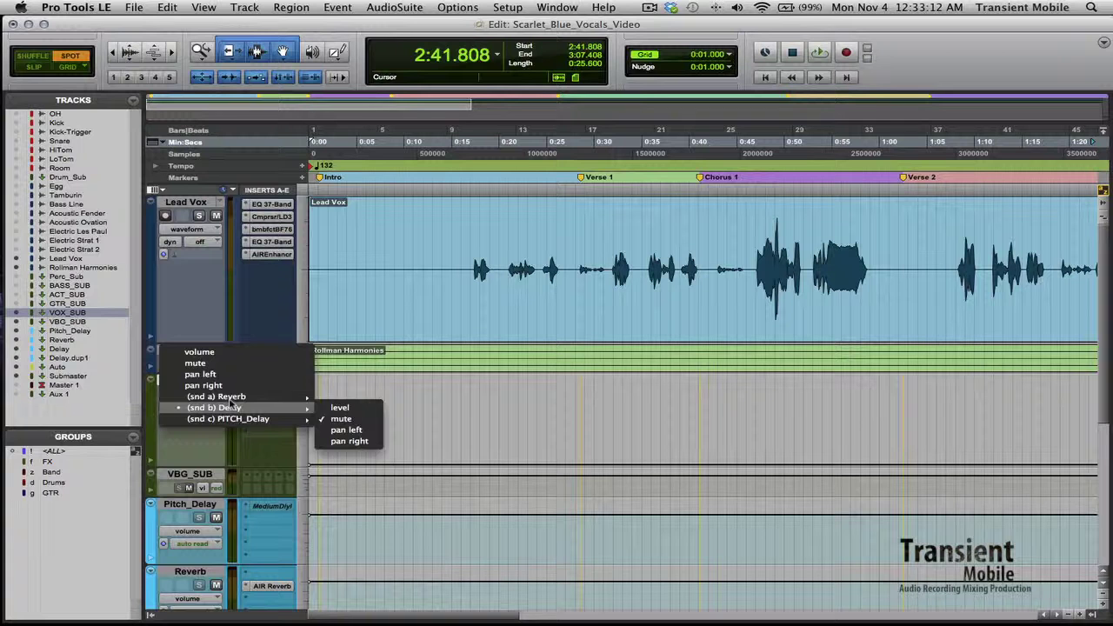
{"action": "mouse_move", "coordinate": [261, 397]}
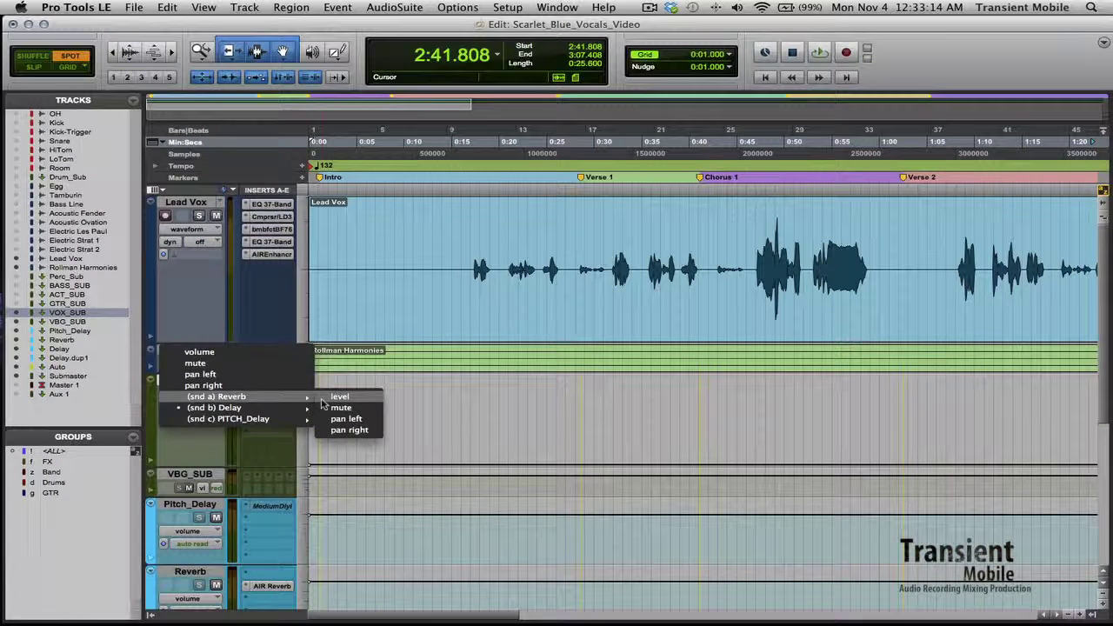
{"action": "left_click", "coordinate": [338, 396]}
{"action": "key", "text": "super+bracketleft"}
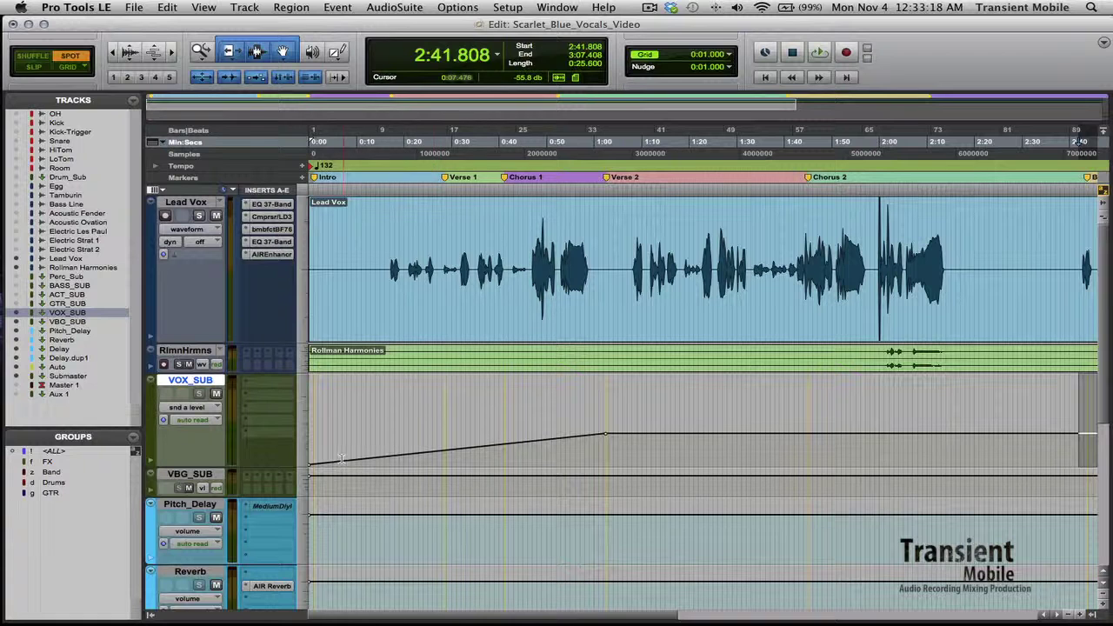
{"action": "key", "text": "super+bracketleft"}
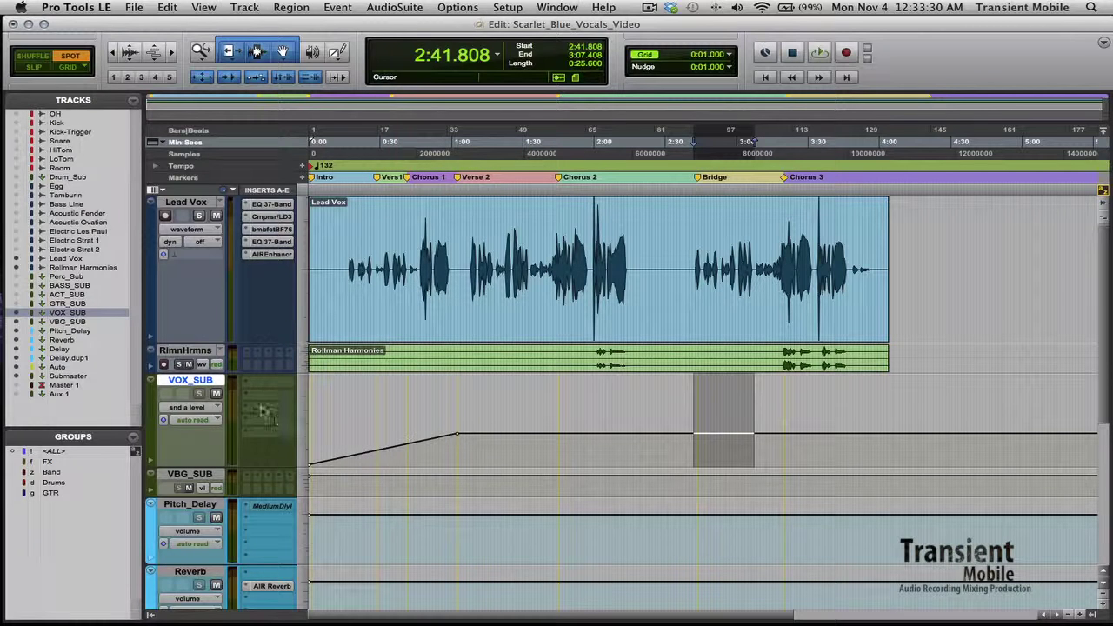
{"action": "left_click", "coordinate": [199, 408]}
- Show VOX_SUB's Delay send (snd b) level, then its mute automation
{"action": "mouse_move", "coordinate": [287, 418]}
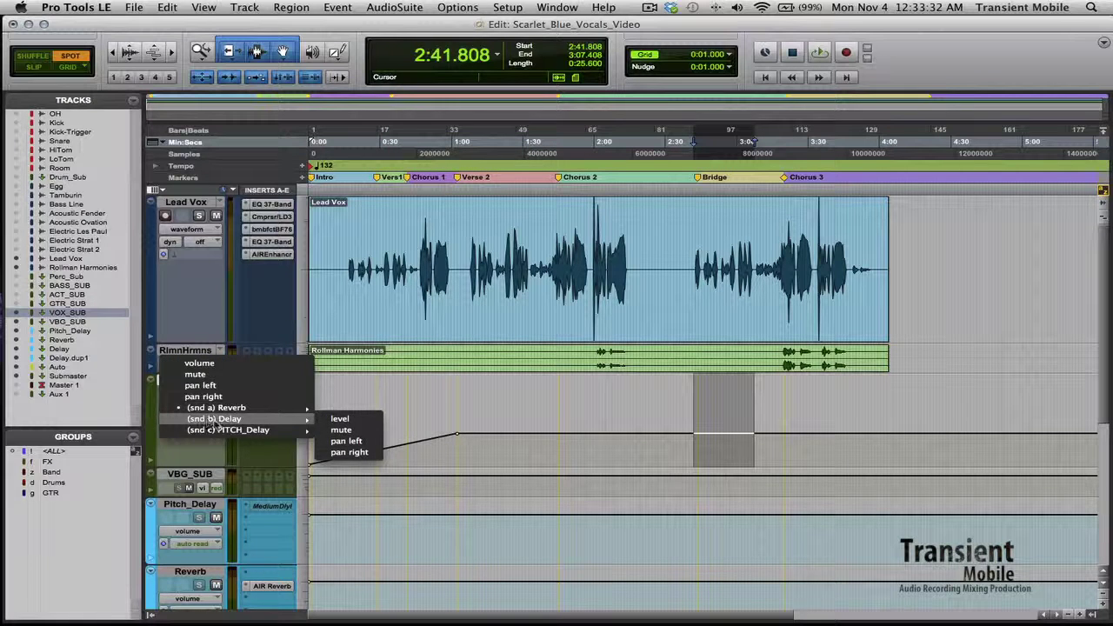
{"action": "left_click", "coordinate": [325, 420]}
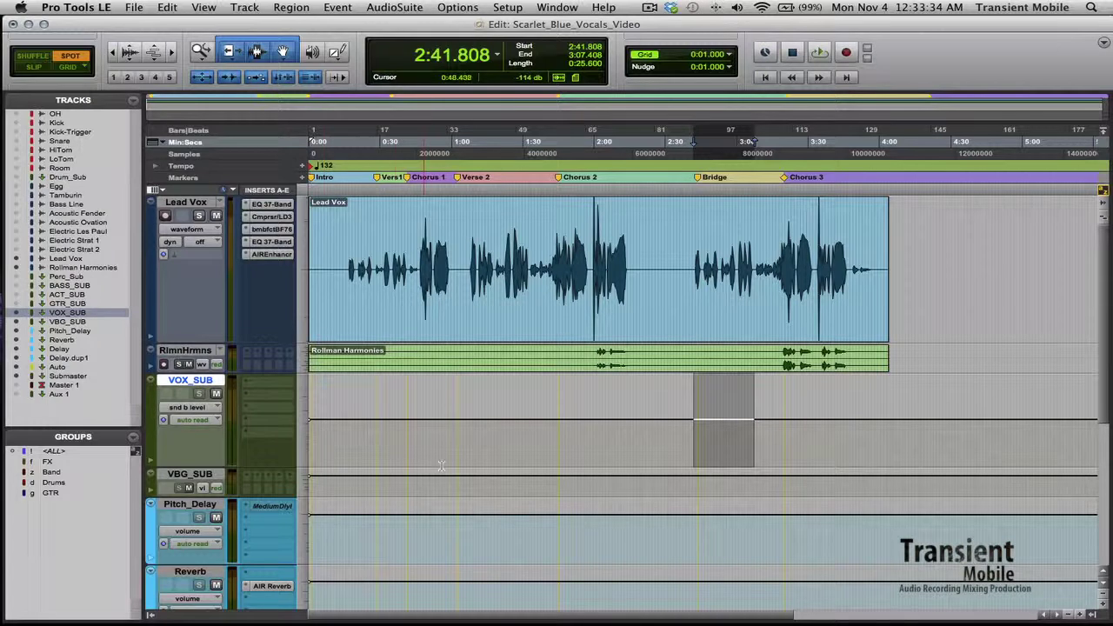
{"action": "left_click", "coordinate": [218, 412]}
{"action": "mouse_move", "coordinate": [260, 415]}
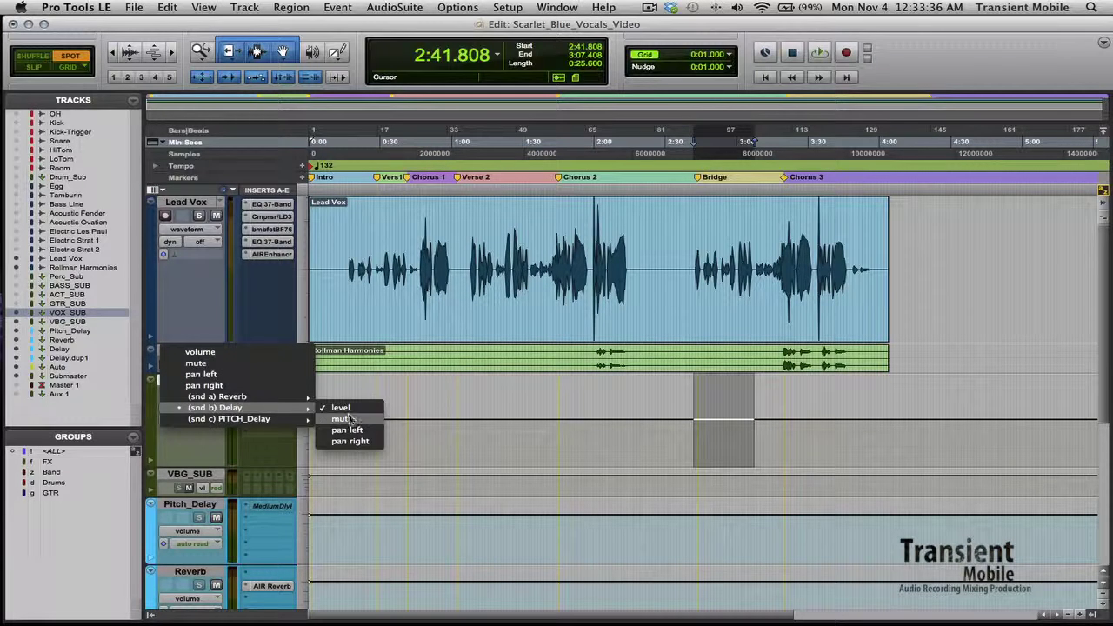
{"action": "left_click", "coordinate": [344, 415]}
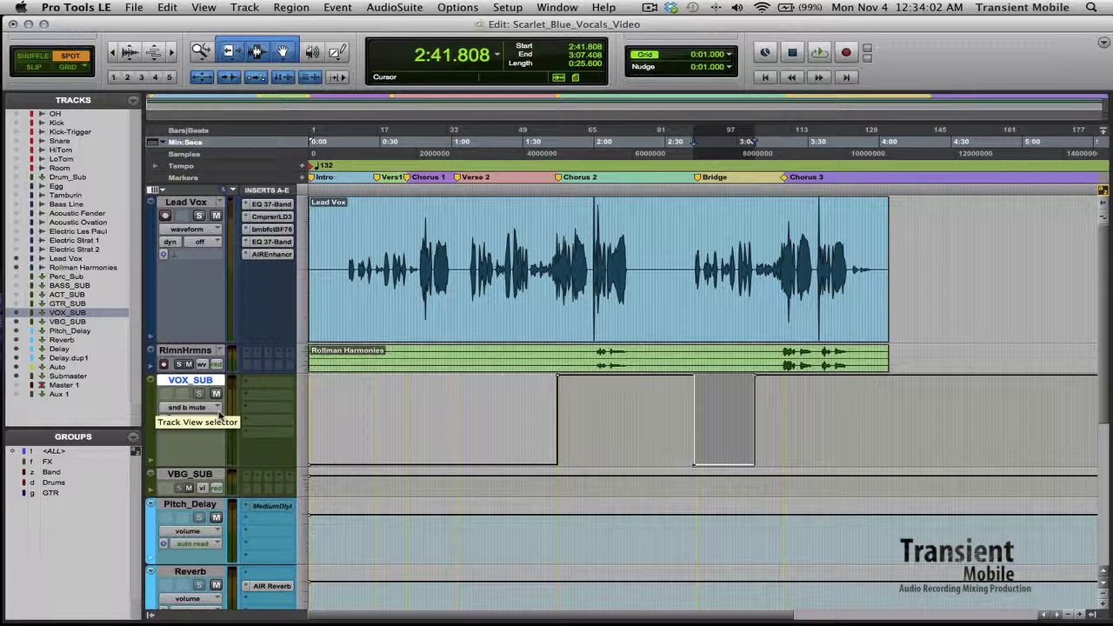
- Return VOX_SUB to the Reverb send (snd a) level automation and bring up the Mix window
{"action": "left_click", "coordinate": [218, 416]}
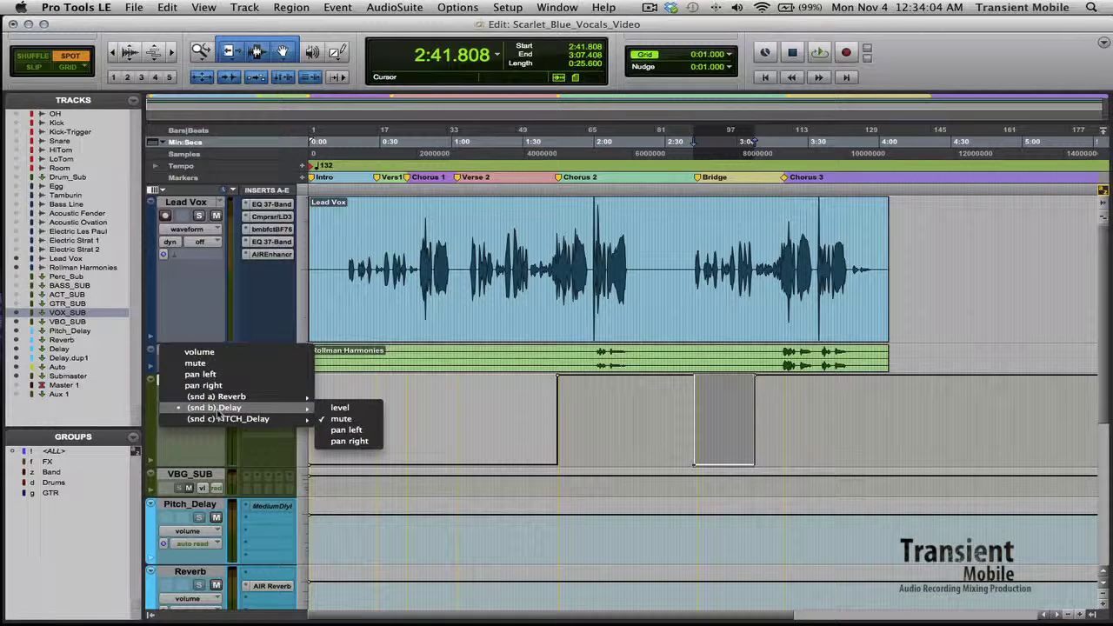
{"action": "mouse_move", "coordinate": [222, 396]}
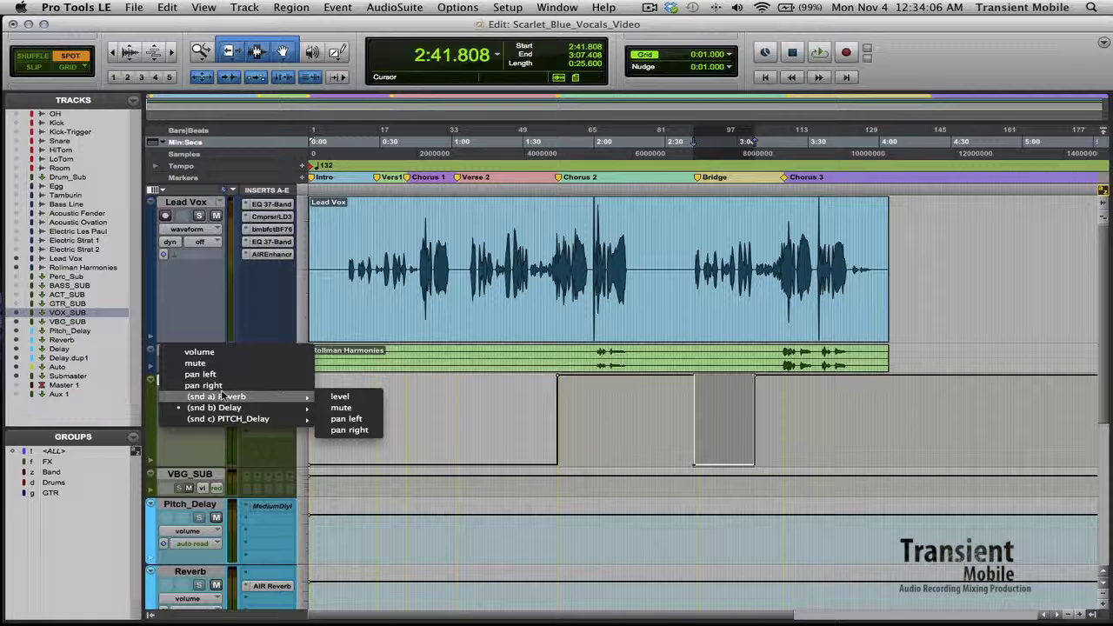
{"action": "left_click", "coordinate": [346, 396]}
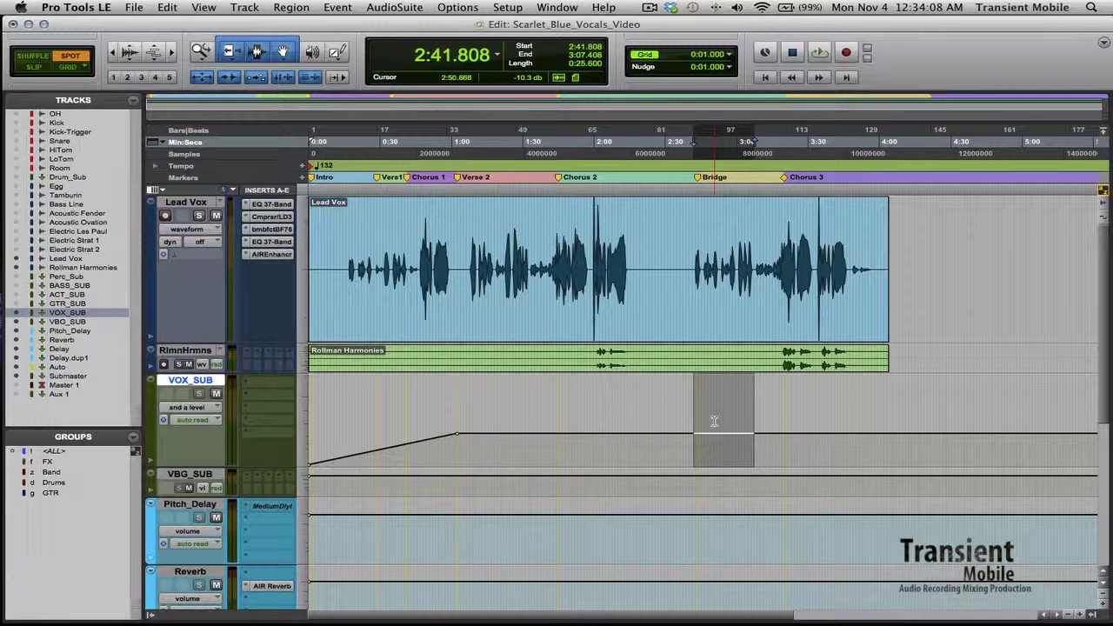
{"action": "key", "text": "super+equal"}
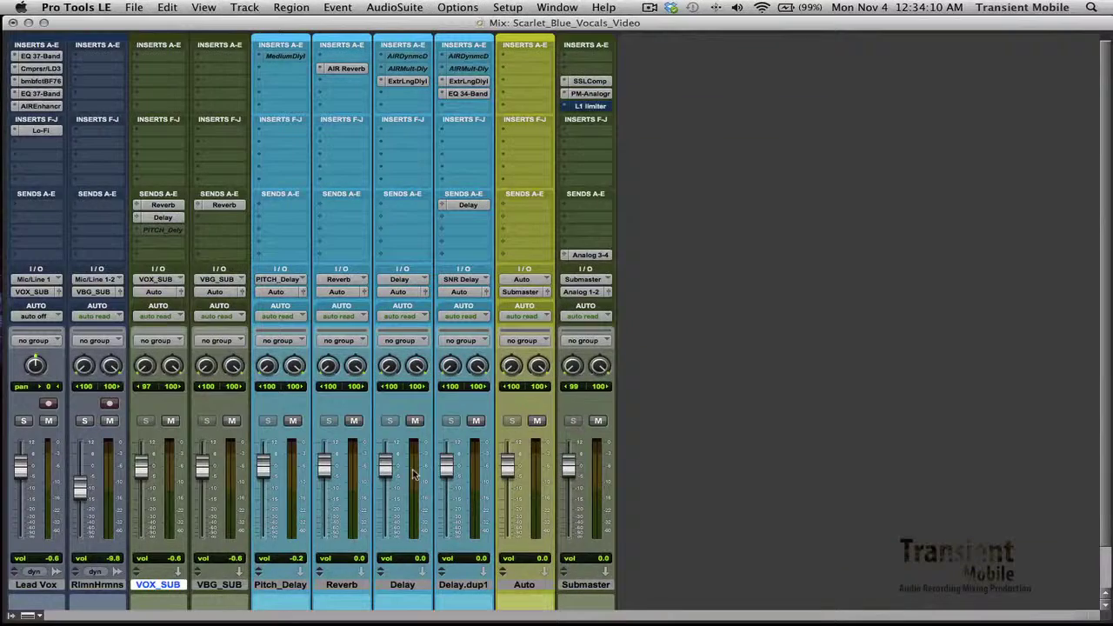
- Make the harmonies track taller and zoom the timeline in on it
{"action": "left_click", "coordinate": [219, 585]}
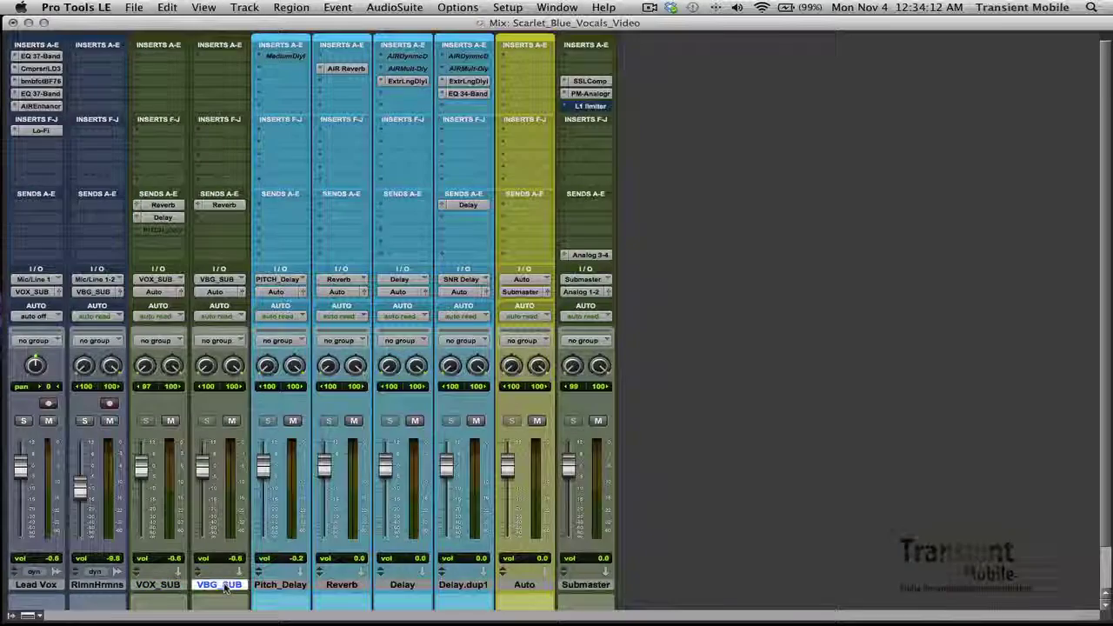
{"action": "key", "text": "super+equal"}
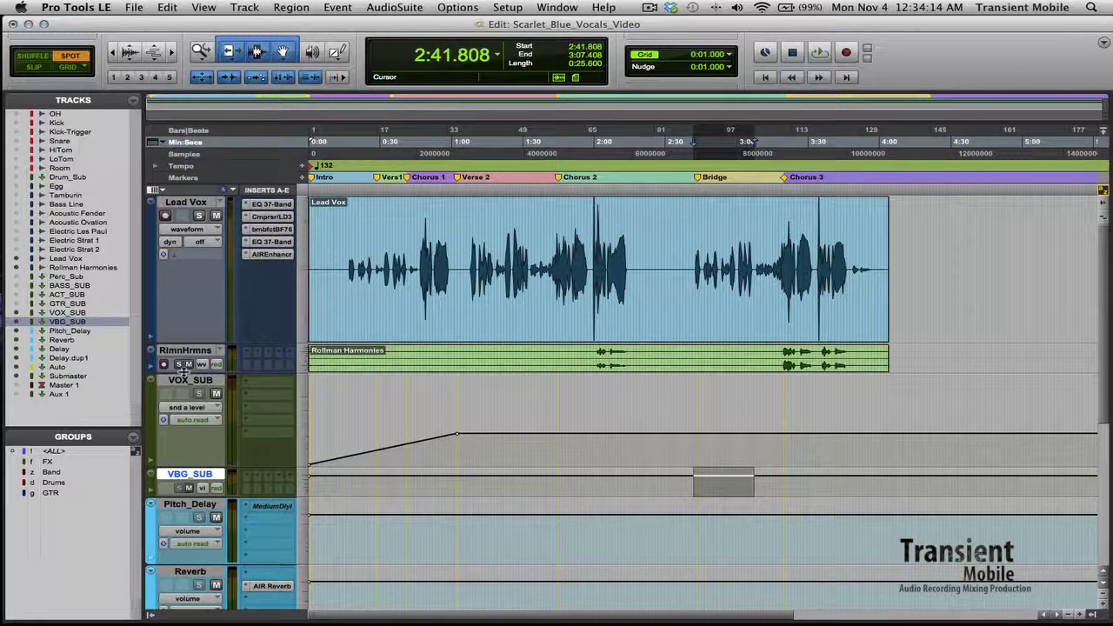
{"action": "left_click_drag", "start_coordinate": [183, 371], "coordinate": [184, 435]}
{"action": "left_click", "coordinate": [591, 365]}
{"action": "key", "text": "super+bracketright"}
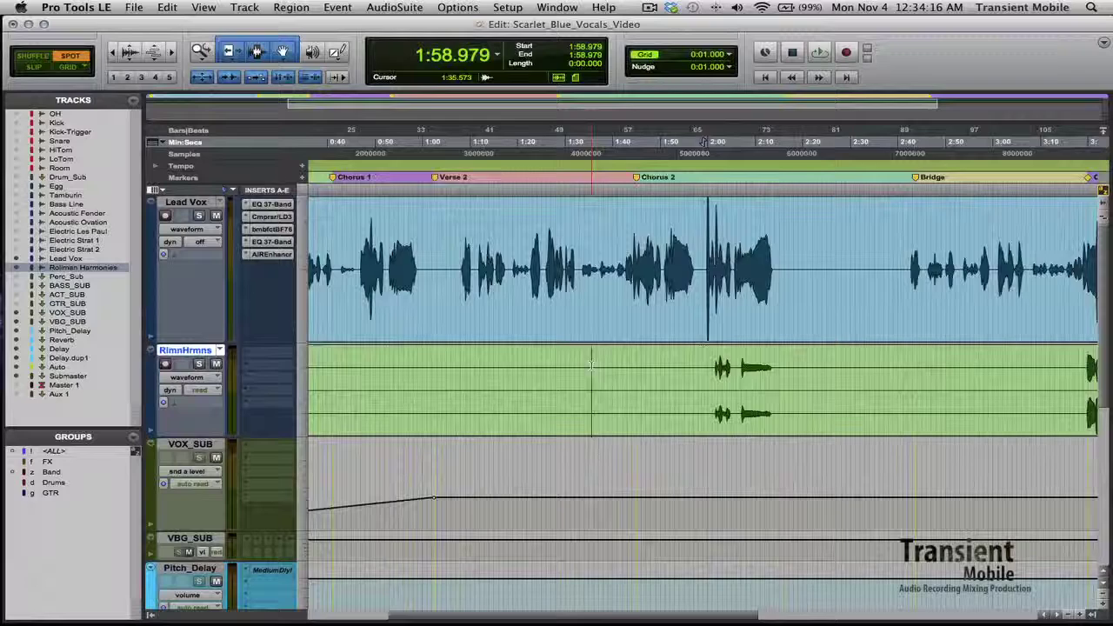
{"action": "key", "text": "super+equal"}
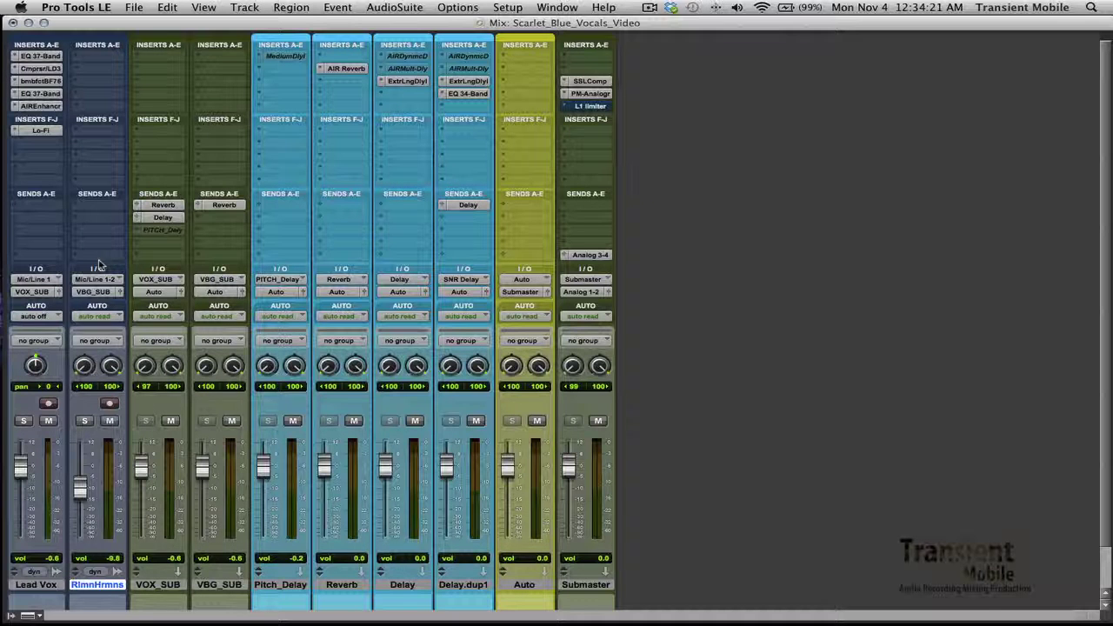
- Solo the RlmnHrmns harmonies and Lead Vox tracks
{"action": "left_click", "coordinate": [228, 585]}
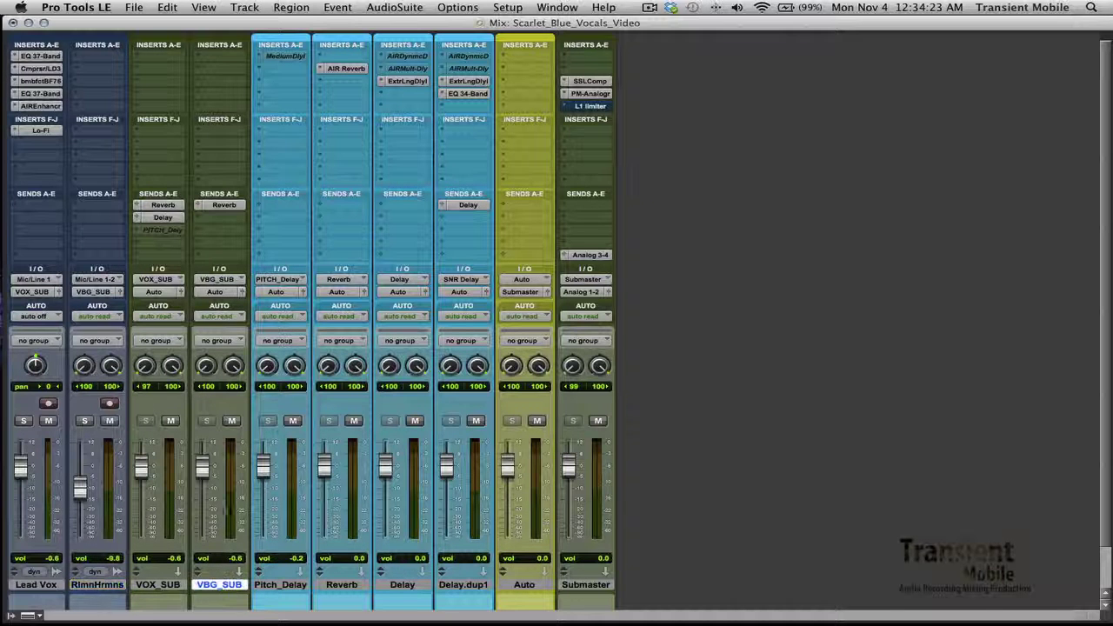
{"action": "left_click", "coordinate": [85, 420]}
{"action": "left_click", "coordinate": [24, 421]}
{"action": "key", "text": "super+equal"}
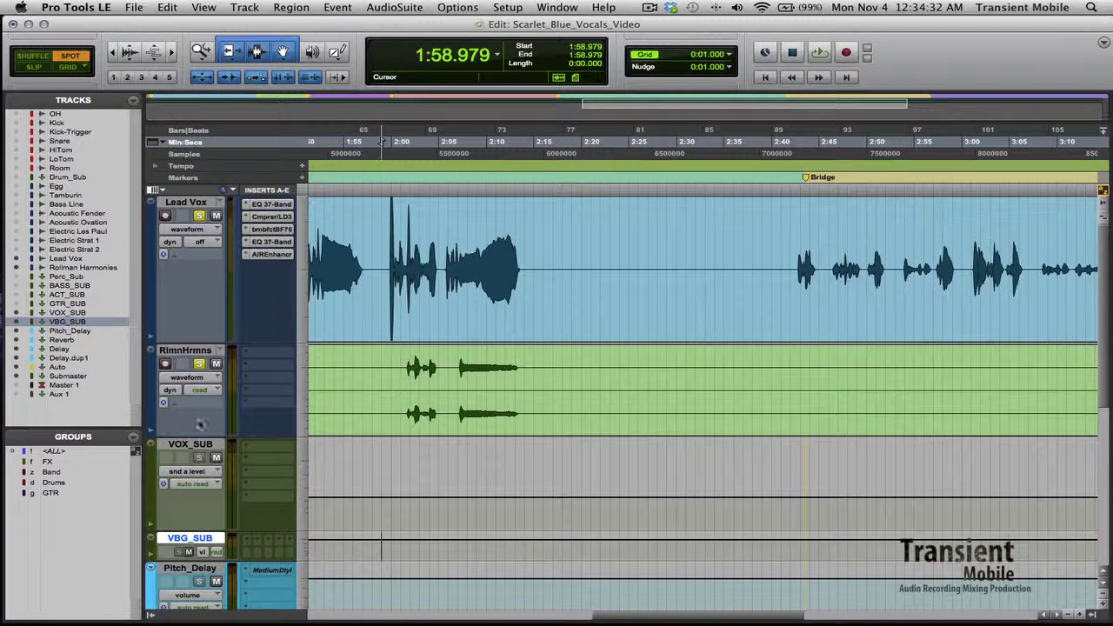
- Play from about 1:59.5 and set Lead Vox's automation mode to read
{"action": "left_click", "coordinate": [386, 366]}
{"action": "key", "text": "space"}
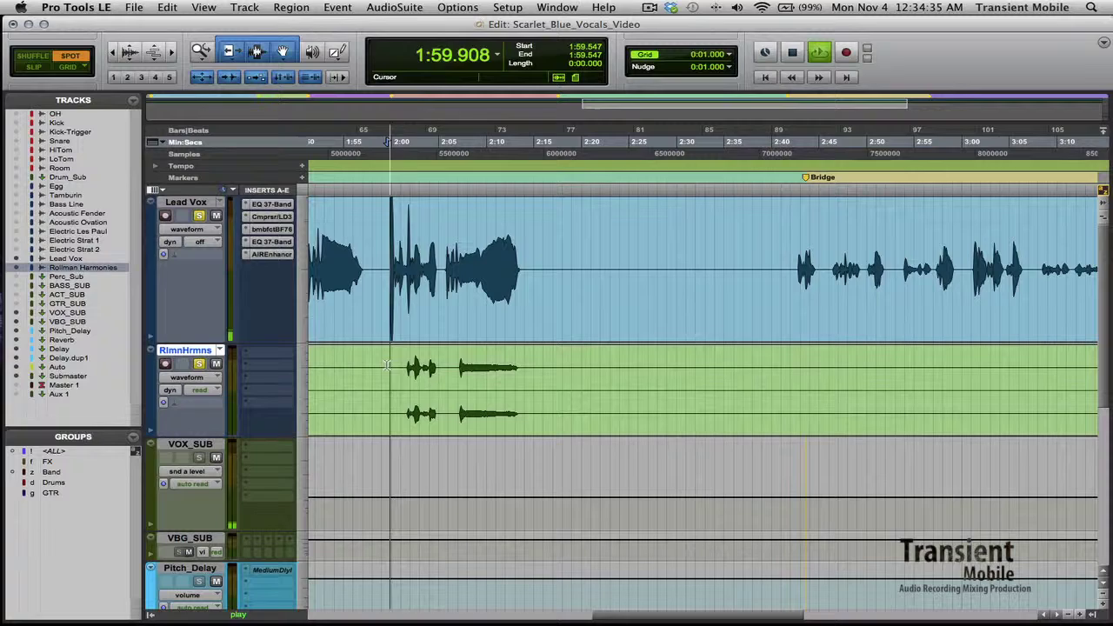
{"action": "key", "text": "super+equal"}
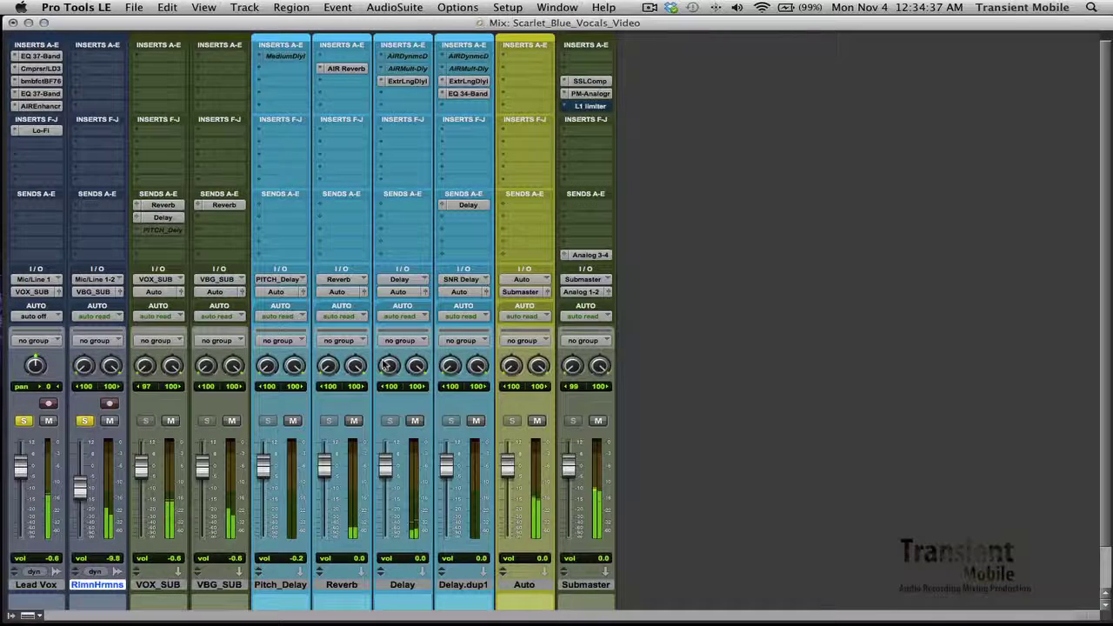
{"action": "left_click", "coordinate": [55, 317]}
{"action": "left_click", "coordinate": [54, 327]}
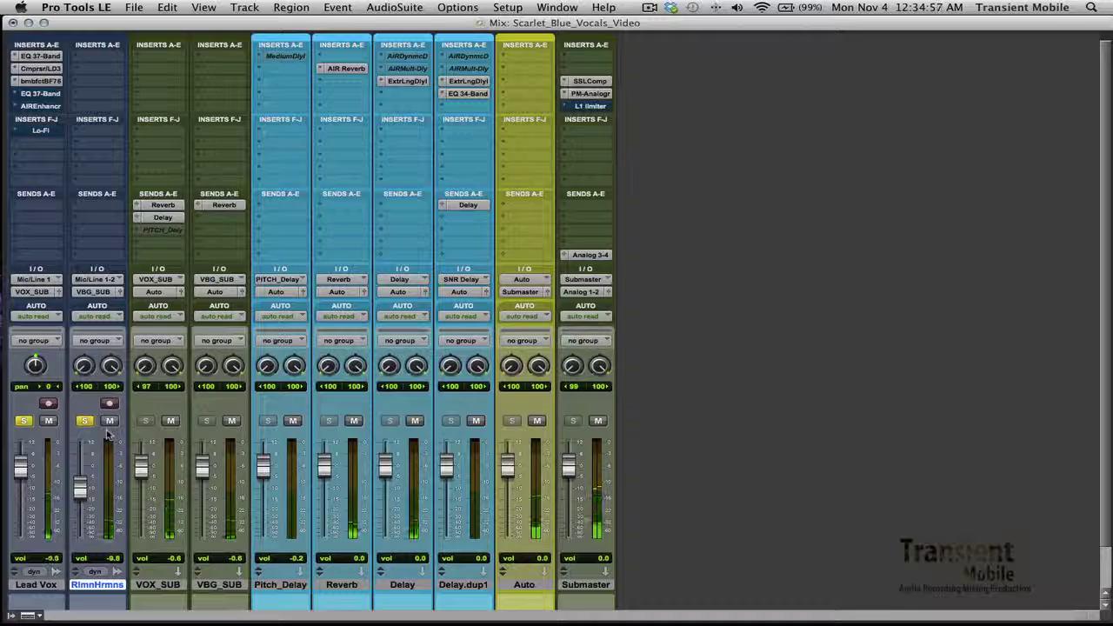
- Place the playback start at 3:16.185 before Chorus 3 and audition it from the mixer
{"action": "key", "text": "super+equal"}
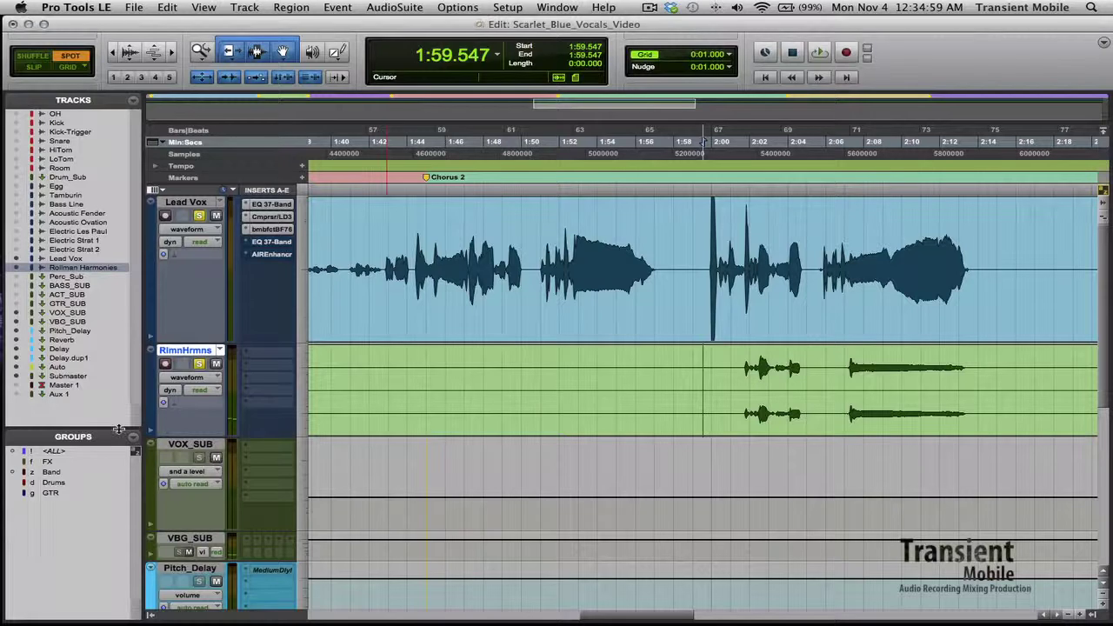
{"action": "scroll", "coordinate": [617, 374], "scroll_direction": "down", "scroll_amount": 5}
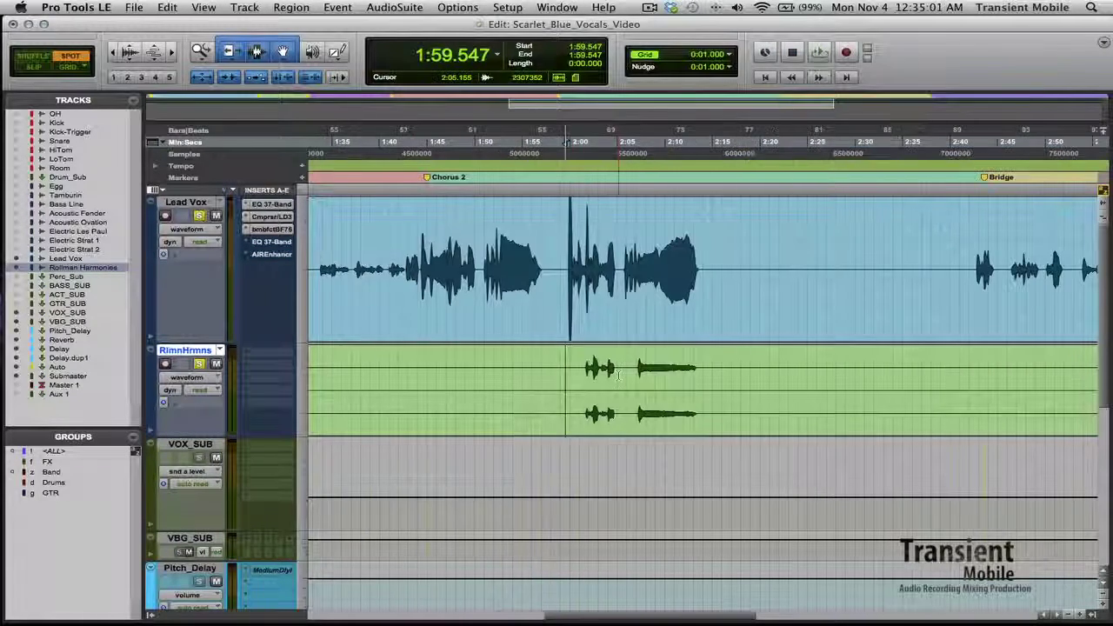
{"action": "scroll", "coordinate": [617, 374], "scroll_direction": "right", "scroll_amount": 10}
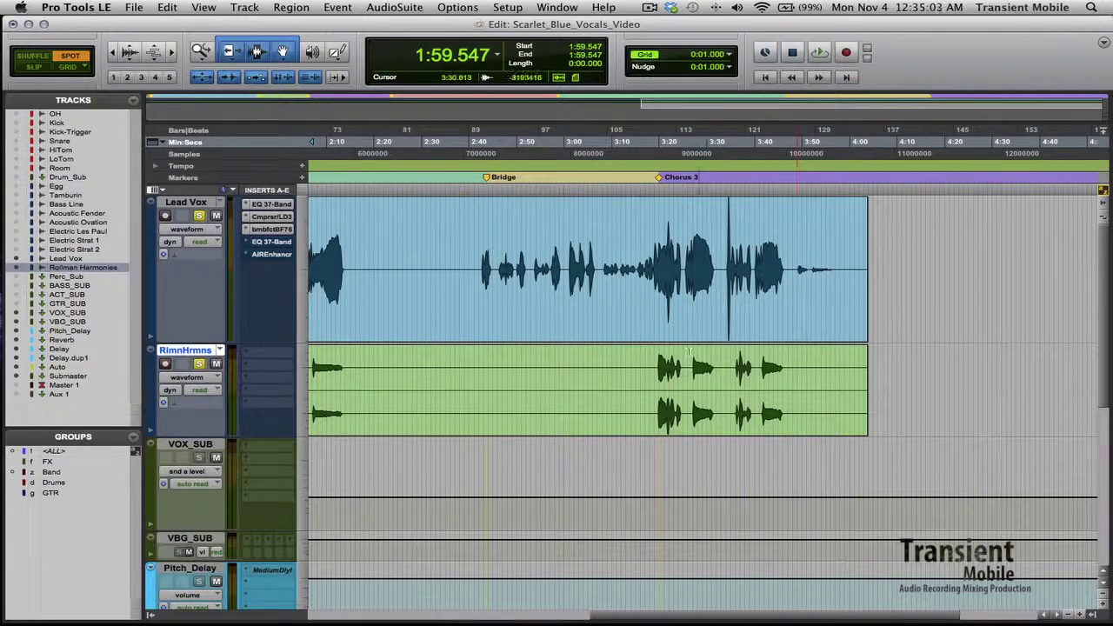
{"action": "left_click", "coordinate": [657, 365]}
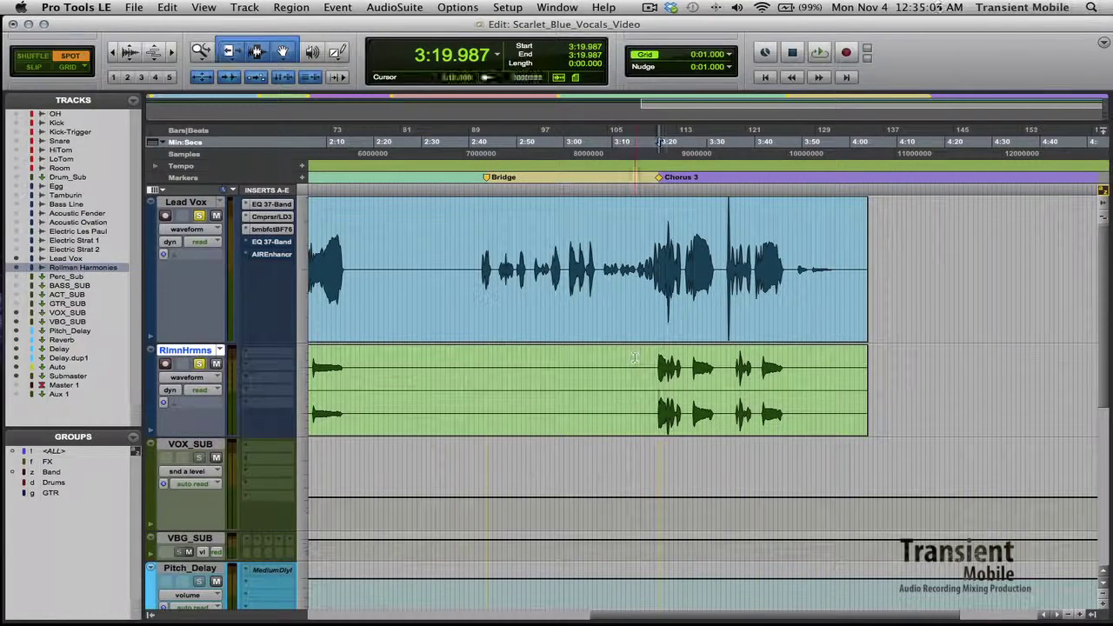
{"action": "key", "text": "super+equal"}
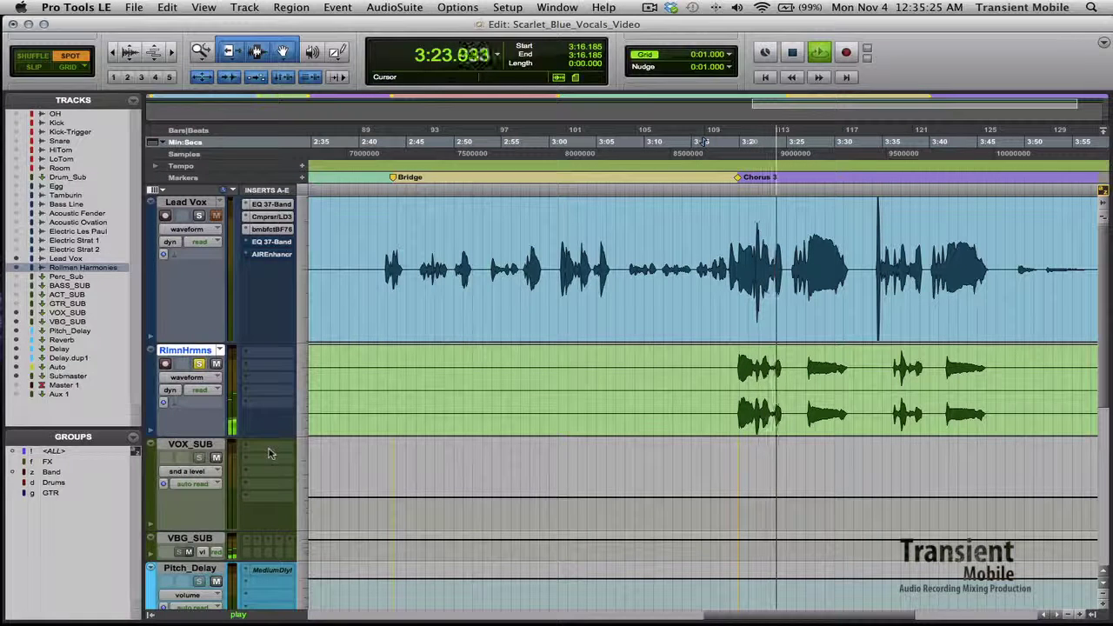
{"action": "key", "text": "space"}
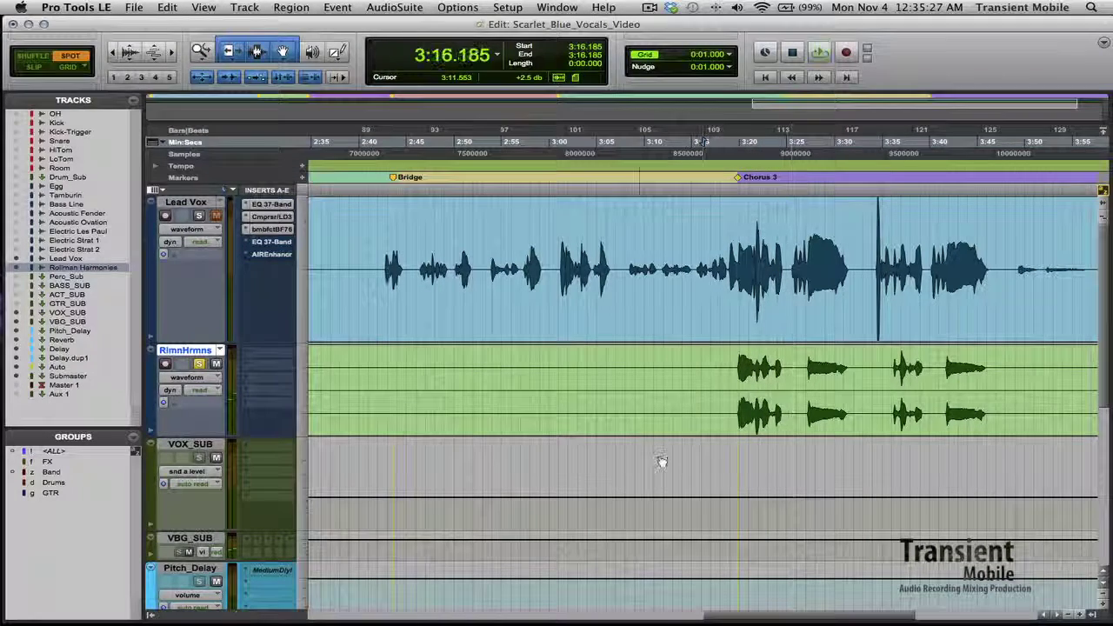
{"action": "key", "text": "super+equal"}
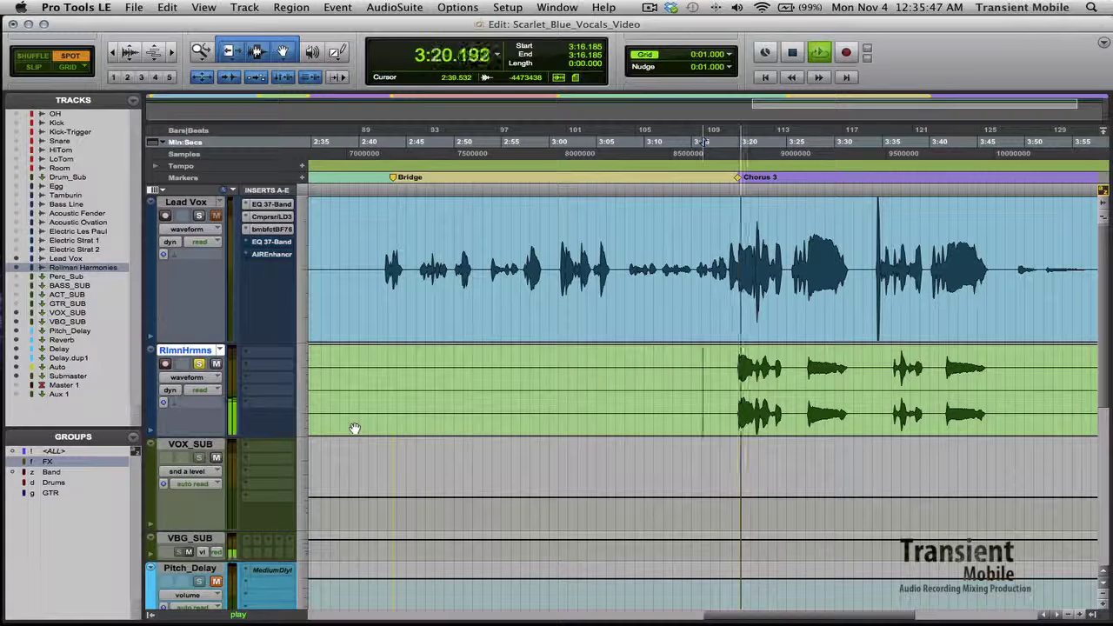
{"action": "key", "text": "super+equal"}
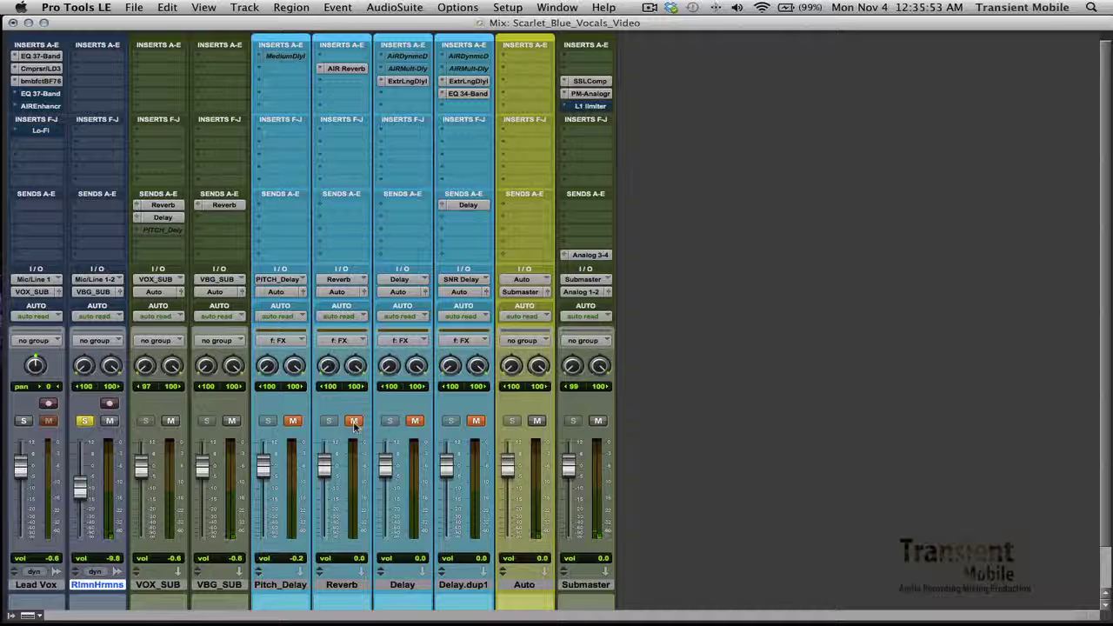
- Unmute the four FX returns through the FX group and solo Lead Vox alongside RlmnHrmns
{"action": "left_click", "coordinate": [354, 422]}
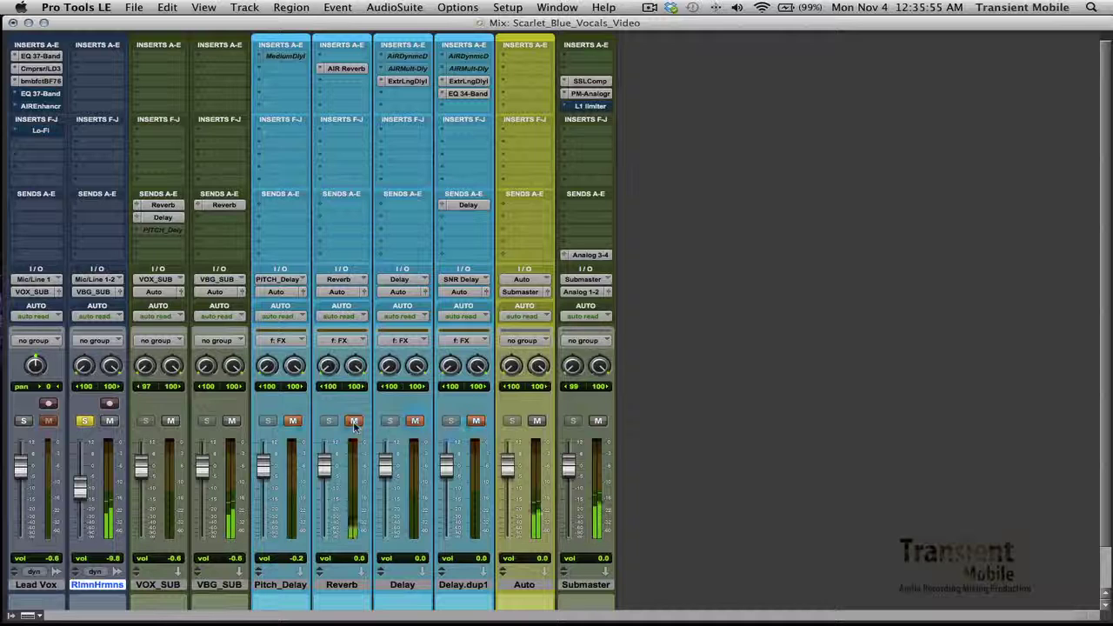
{"action": "left_click", "coordinate": [354, 422]}
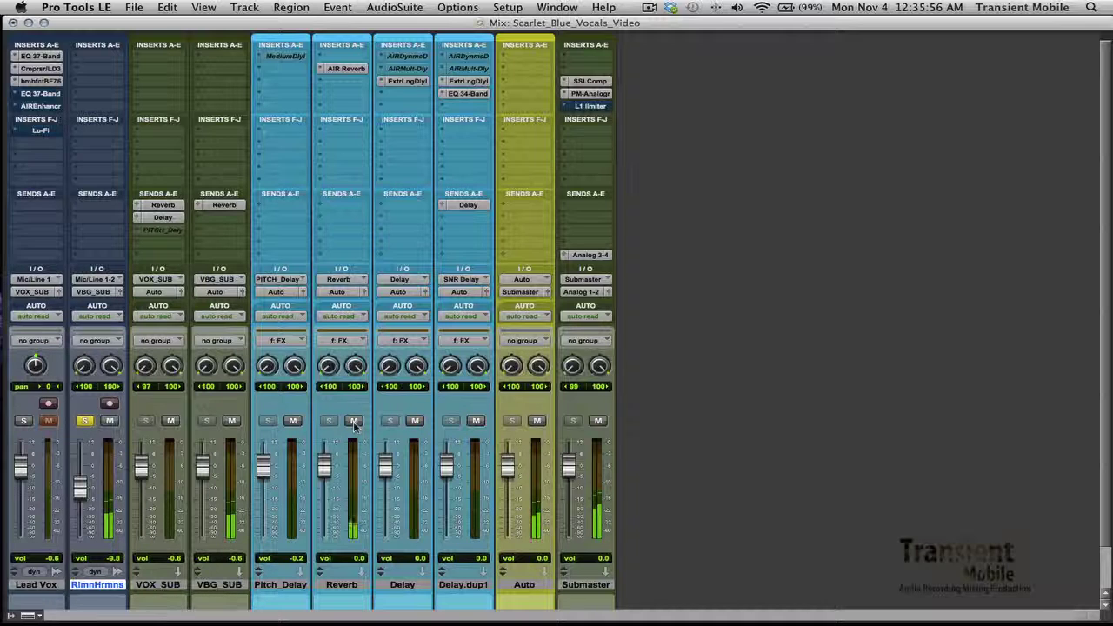
{"action": "left_click", "coordinate": [27, 424]}
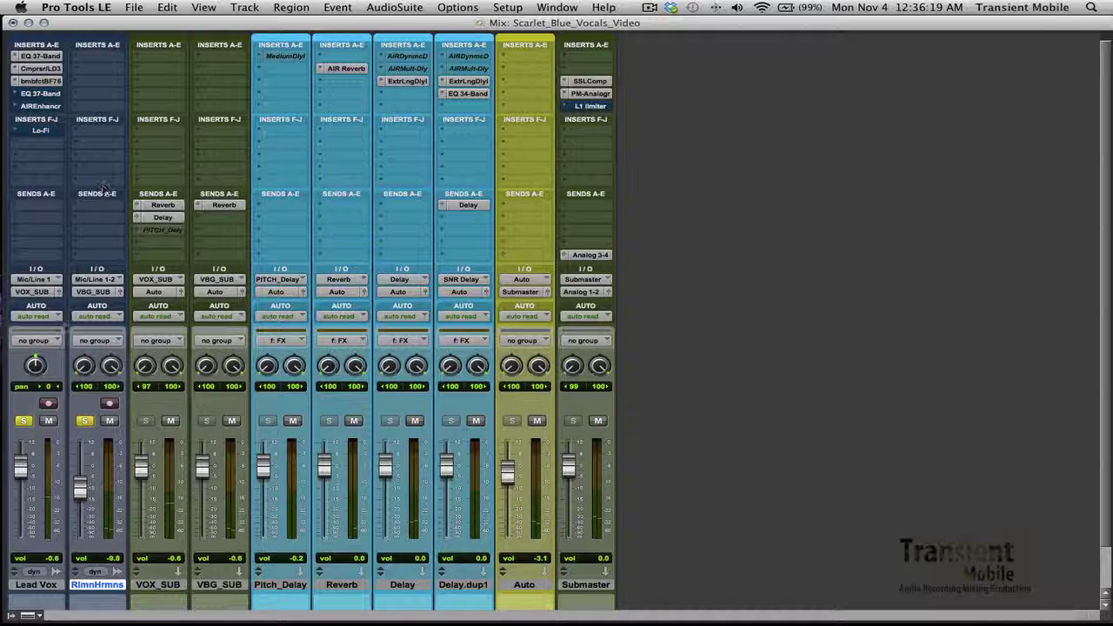
- Unsolo Lead Vox and RlmnHrmns, review the timeline around 3:16, and return to the mixer
{"action": "left_click", "coordinate": [28, 420]}
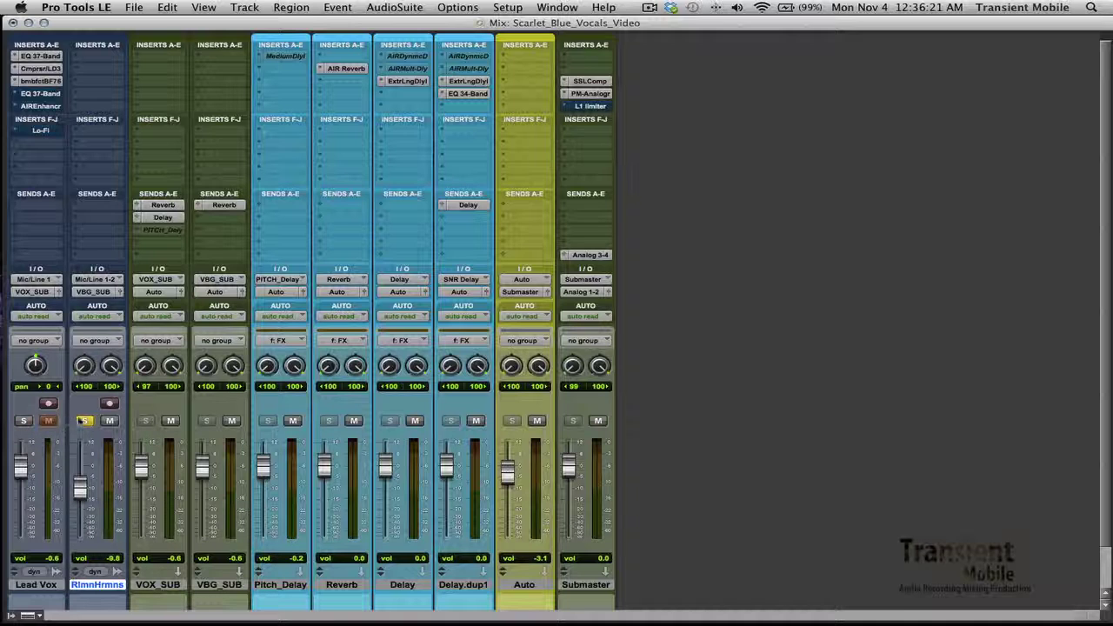
{"action": "left_click", "coordinate": [87, 420]}
{"action": "key", "text": "super+equal"}
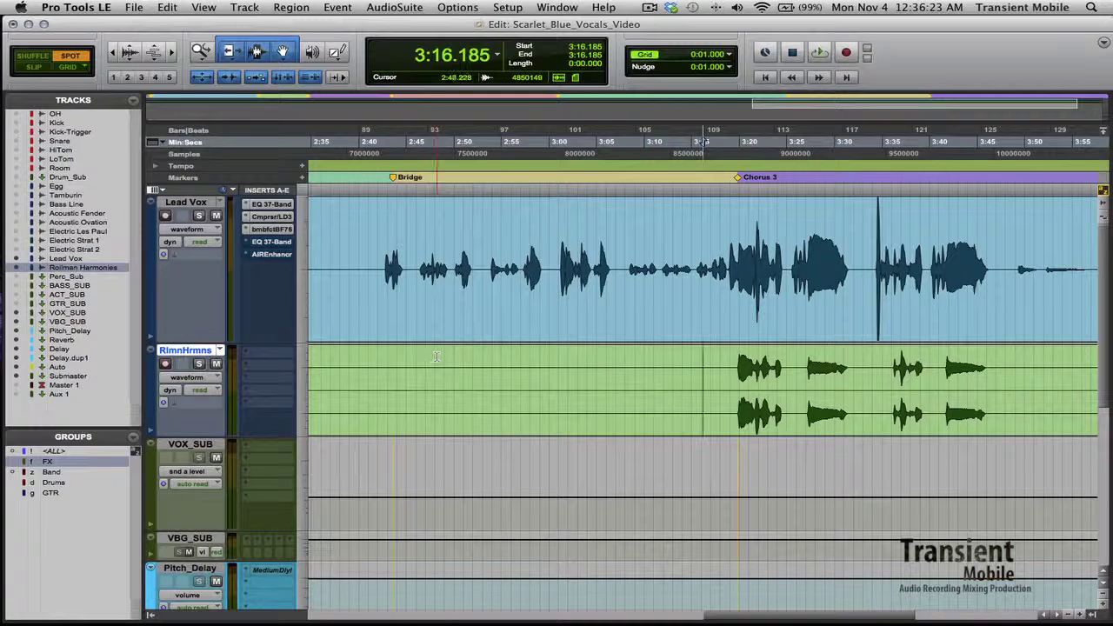
{"action": "key", "text": "Home"}
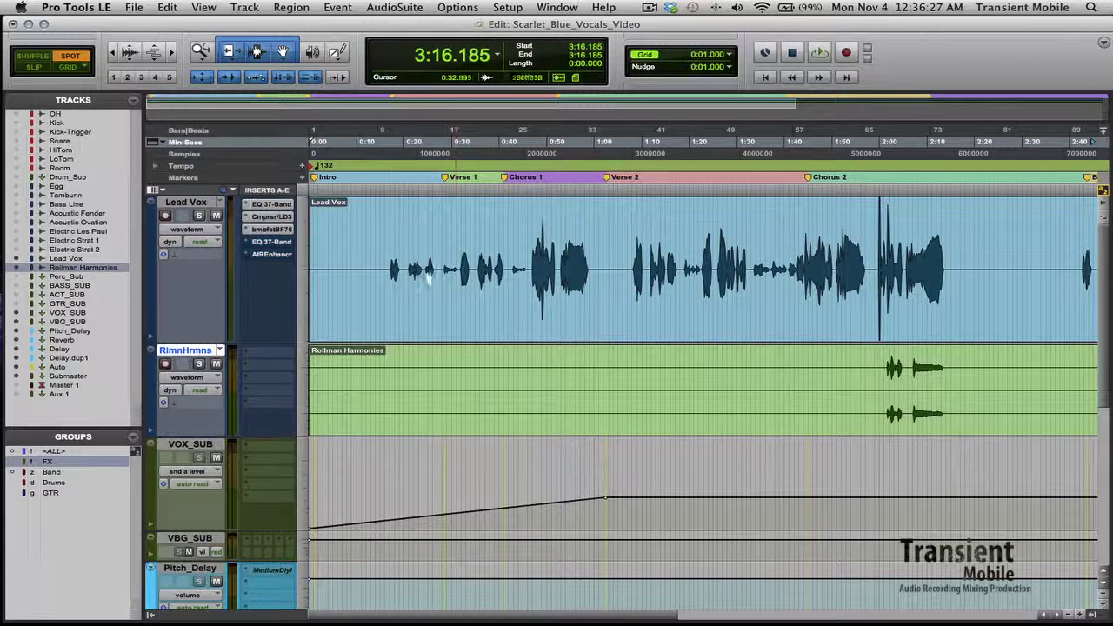
{"action": "key", "text": "super+bracketleft"}
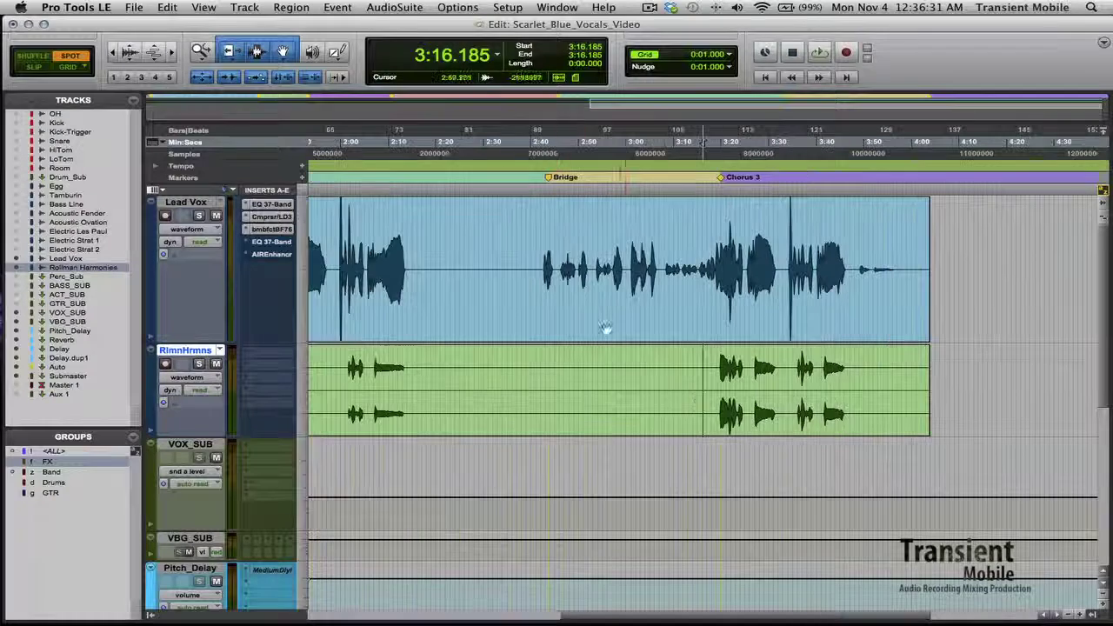
{"action": "key", "text": "super+bracketright"}
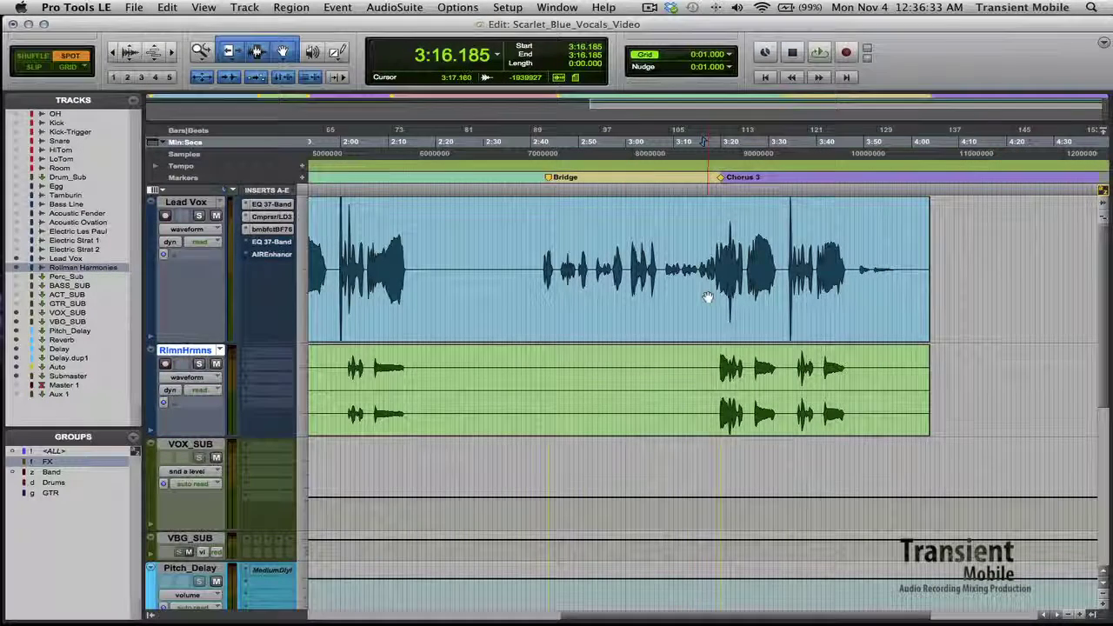
{"action": "key", "text": "Home"}
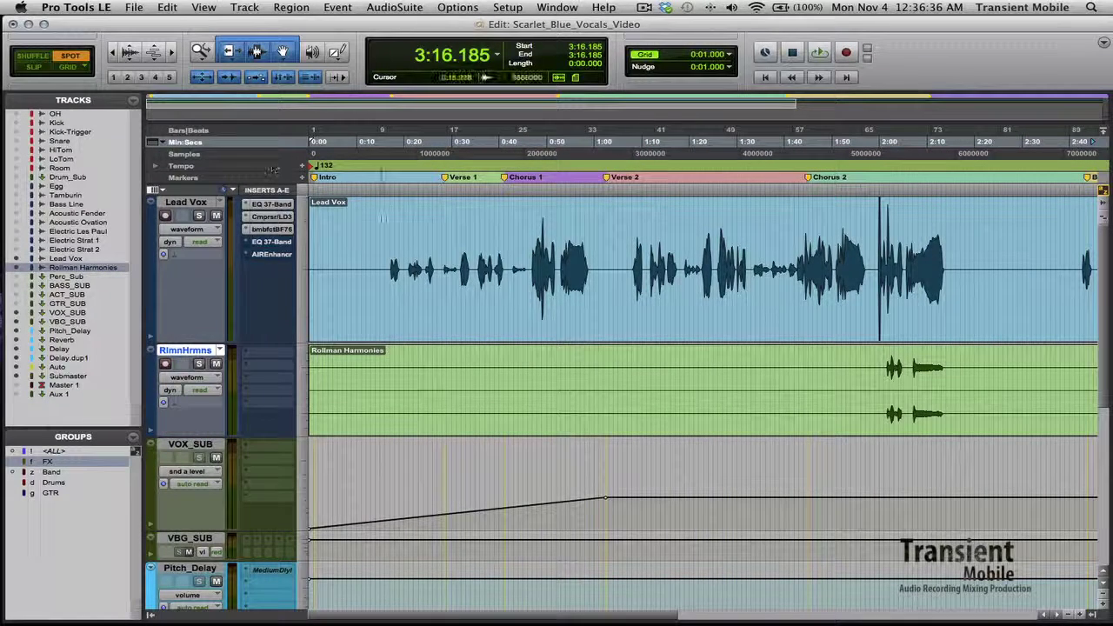
{"action": "key", "text": "super+equal"}
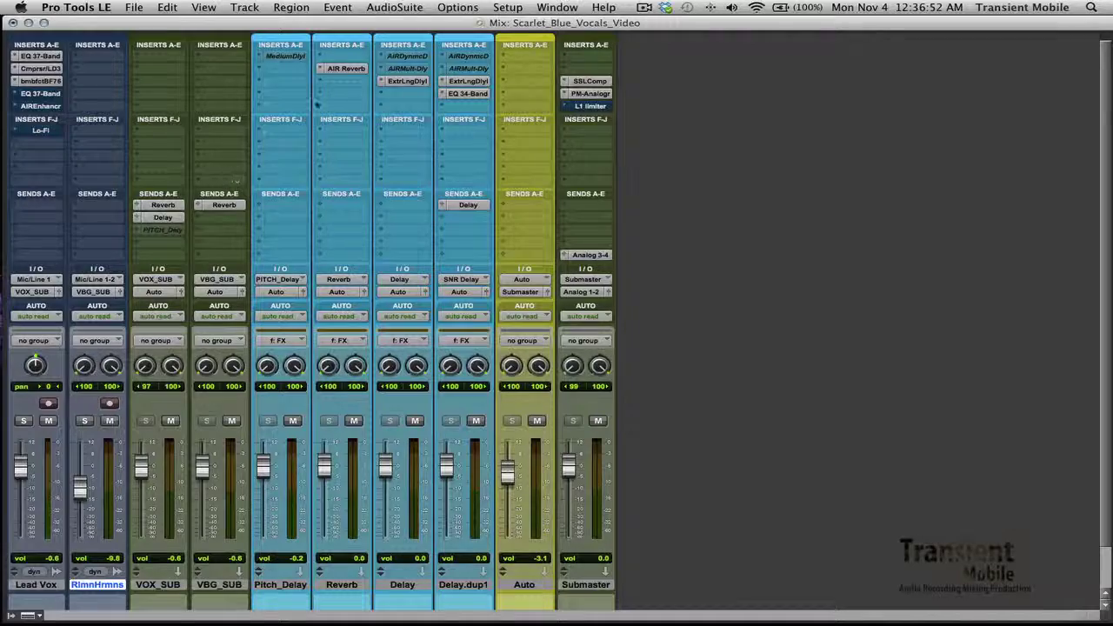
{"action": "left_click", "coordinate": [345, 68]}
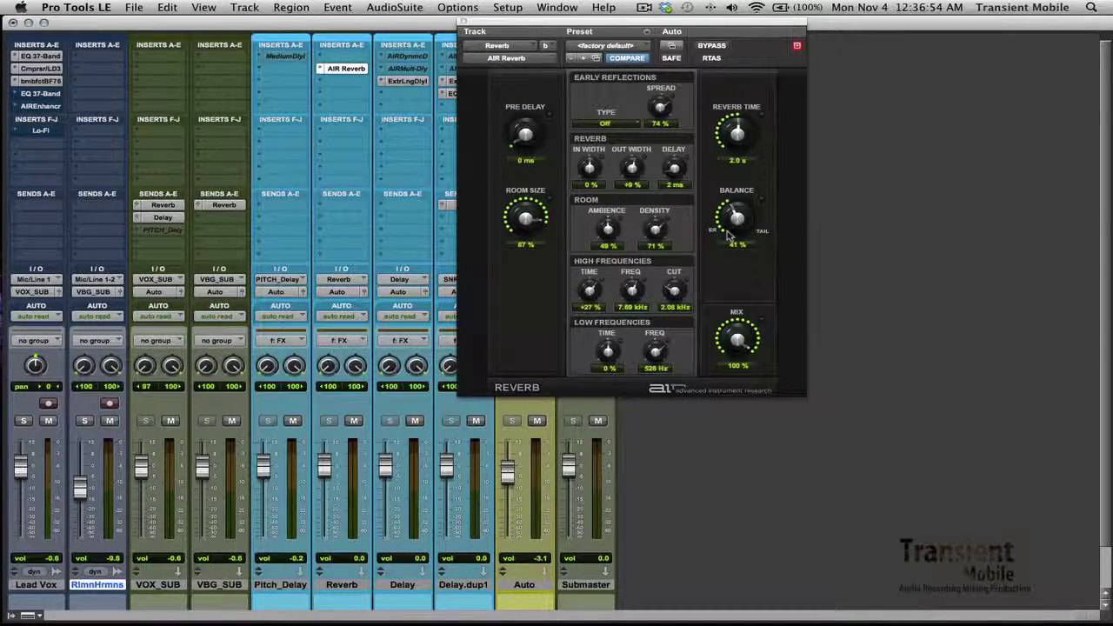
{"action": "left_click_drag", "start_coordinate": [691, 24], "coordinate": [864, 34]}
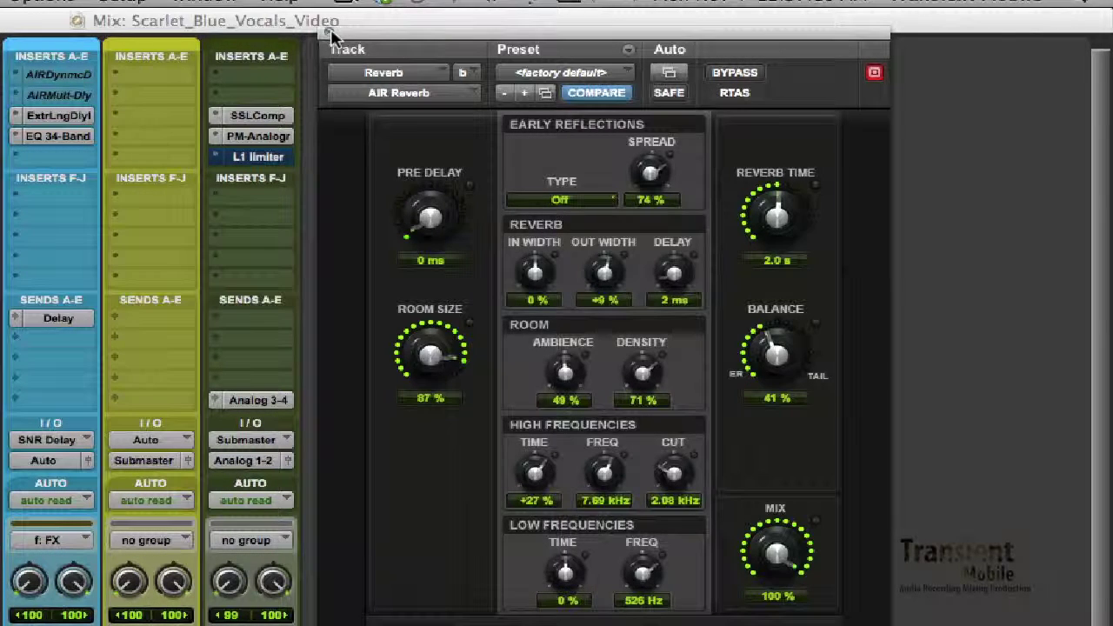
{"action": "left_click", "coordinate": [331, 33]}
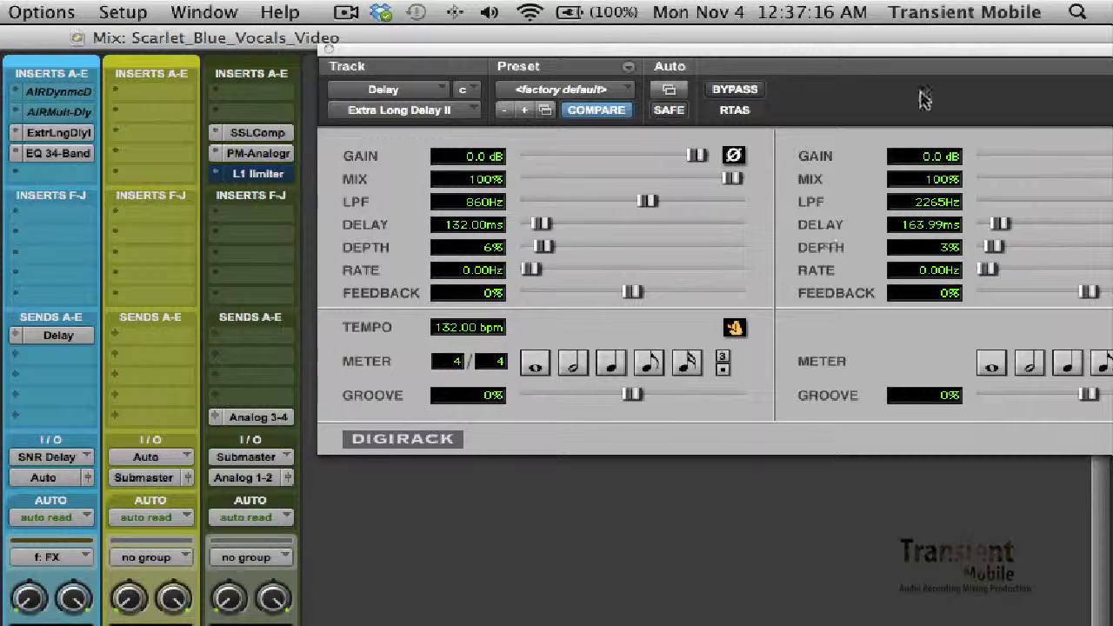
{"action": "left_click_drag", "start_coordinate": [943, 54], "coordinate": [649, 51]}
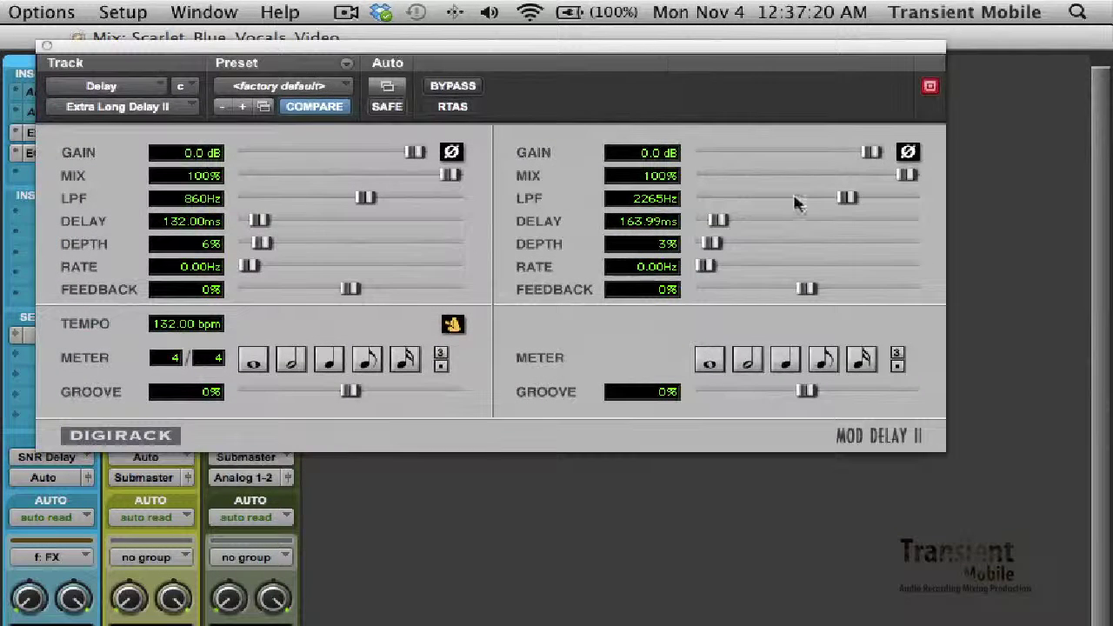
{"action": "left_click", "coordinate": [47, 46]}
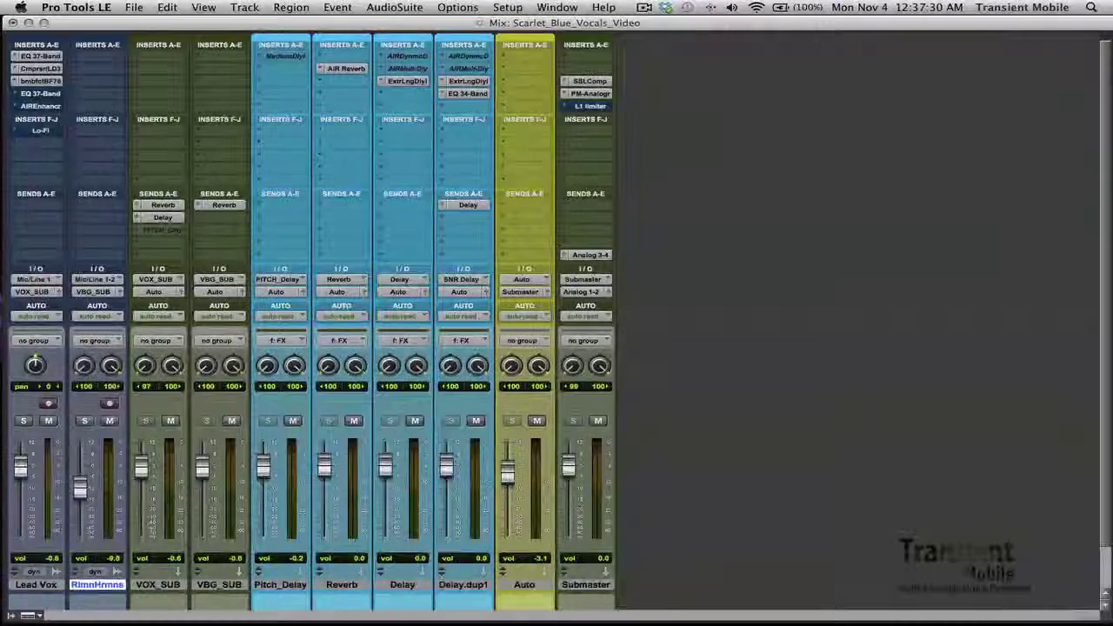